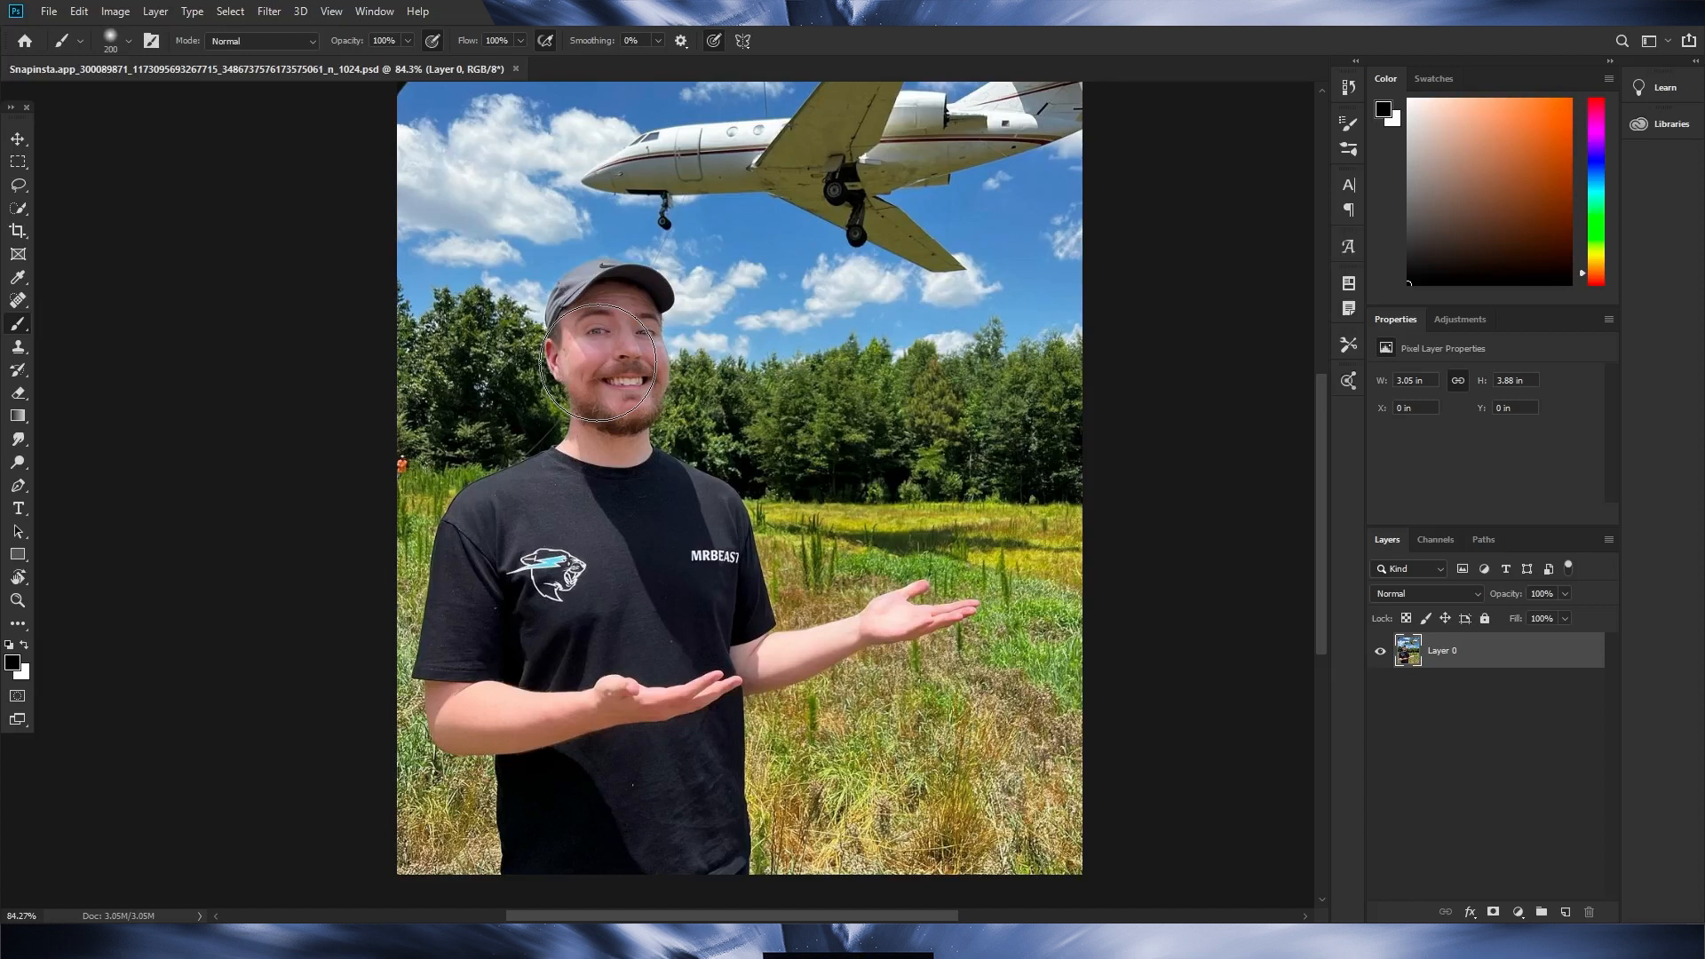
Duplicate the photo's original layer, Layer 0.
scroll(595, 361, "up", 3)
scroll(577, 363, "down", 2)
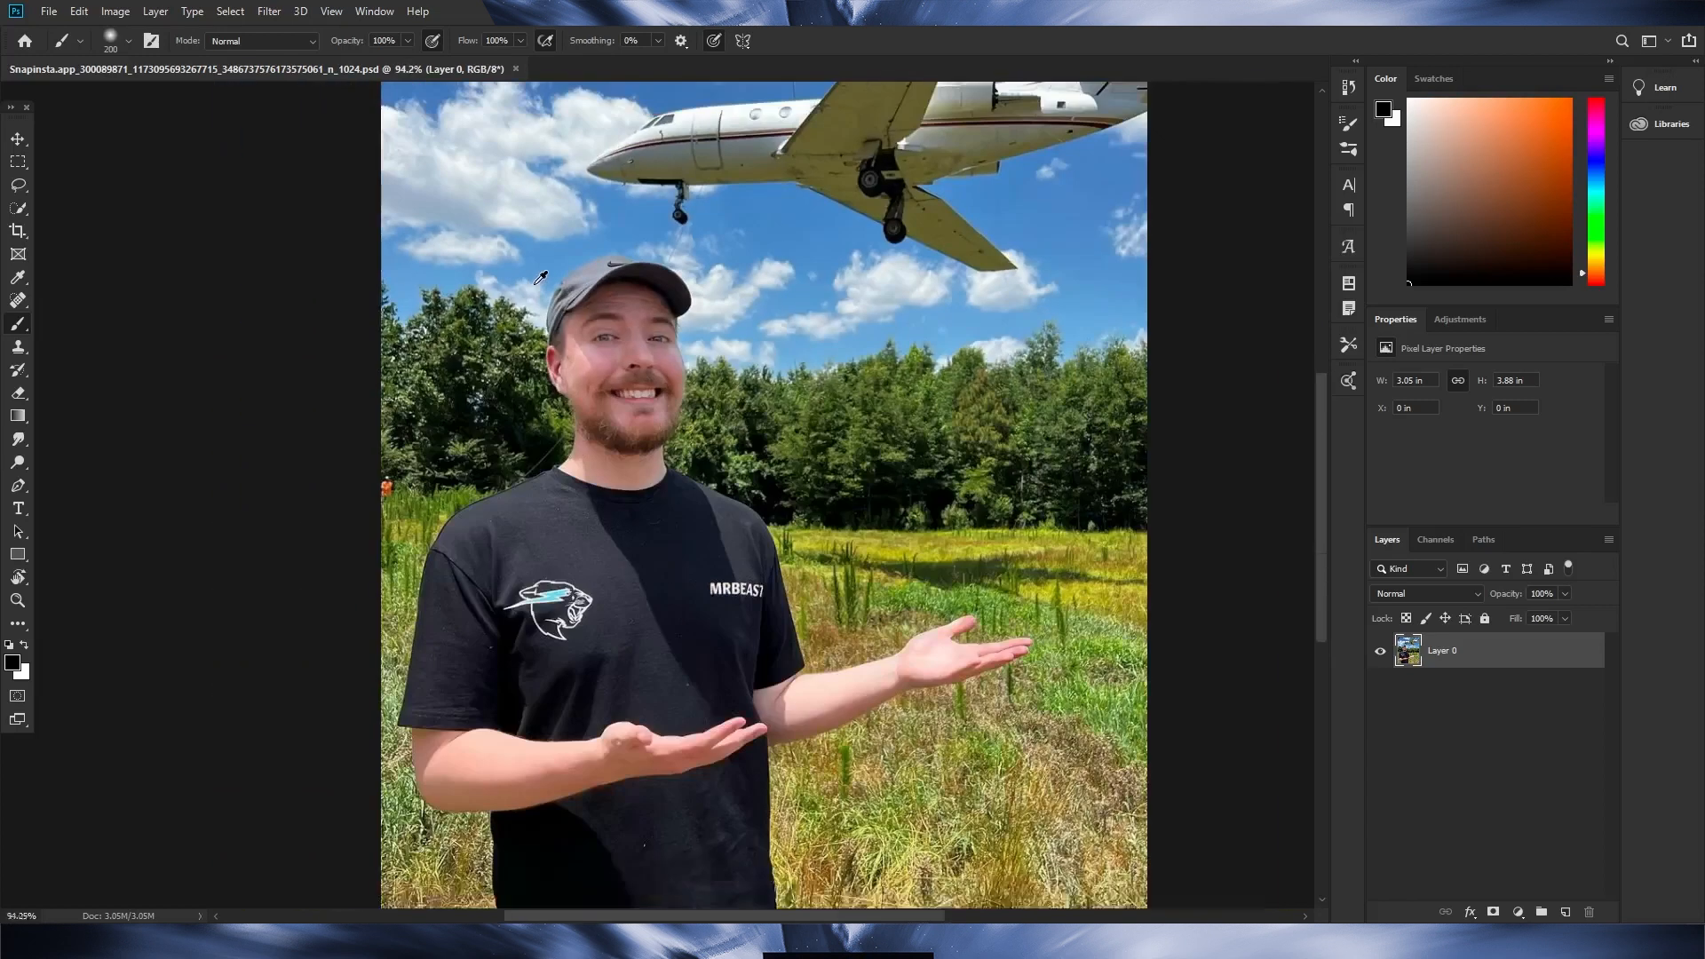
left_click(1382, 654)
scroll(746, 518, "down", 3)
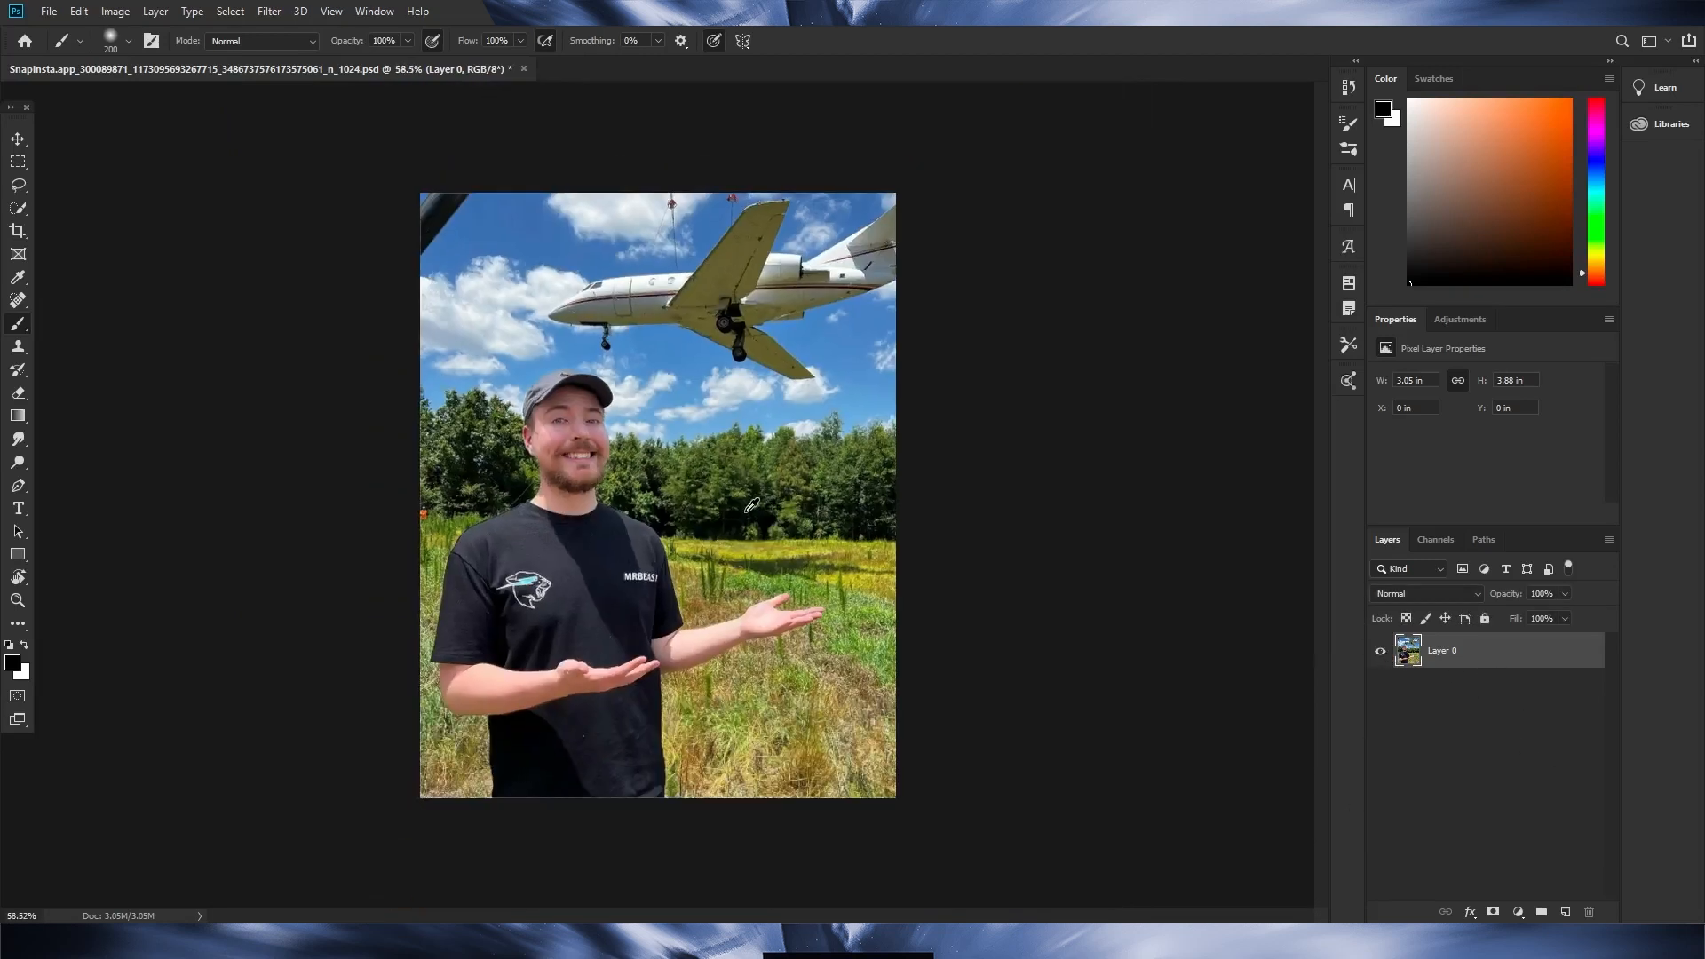
key("ctrl+j")
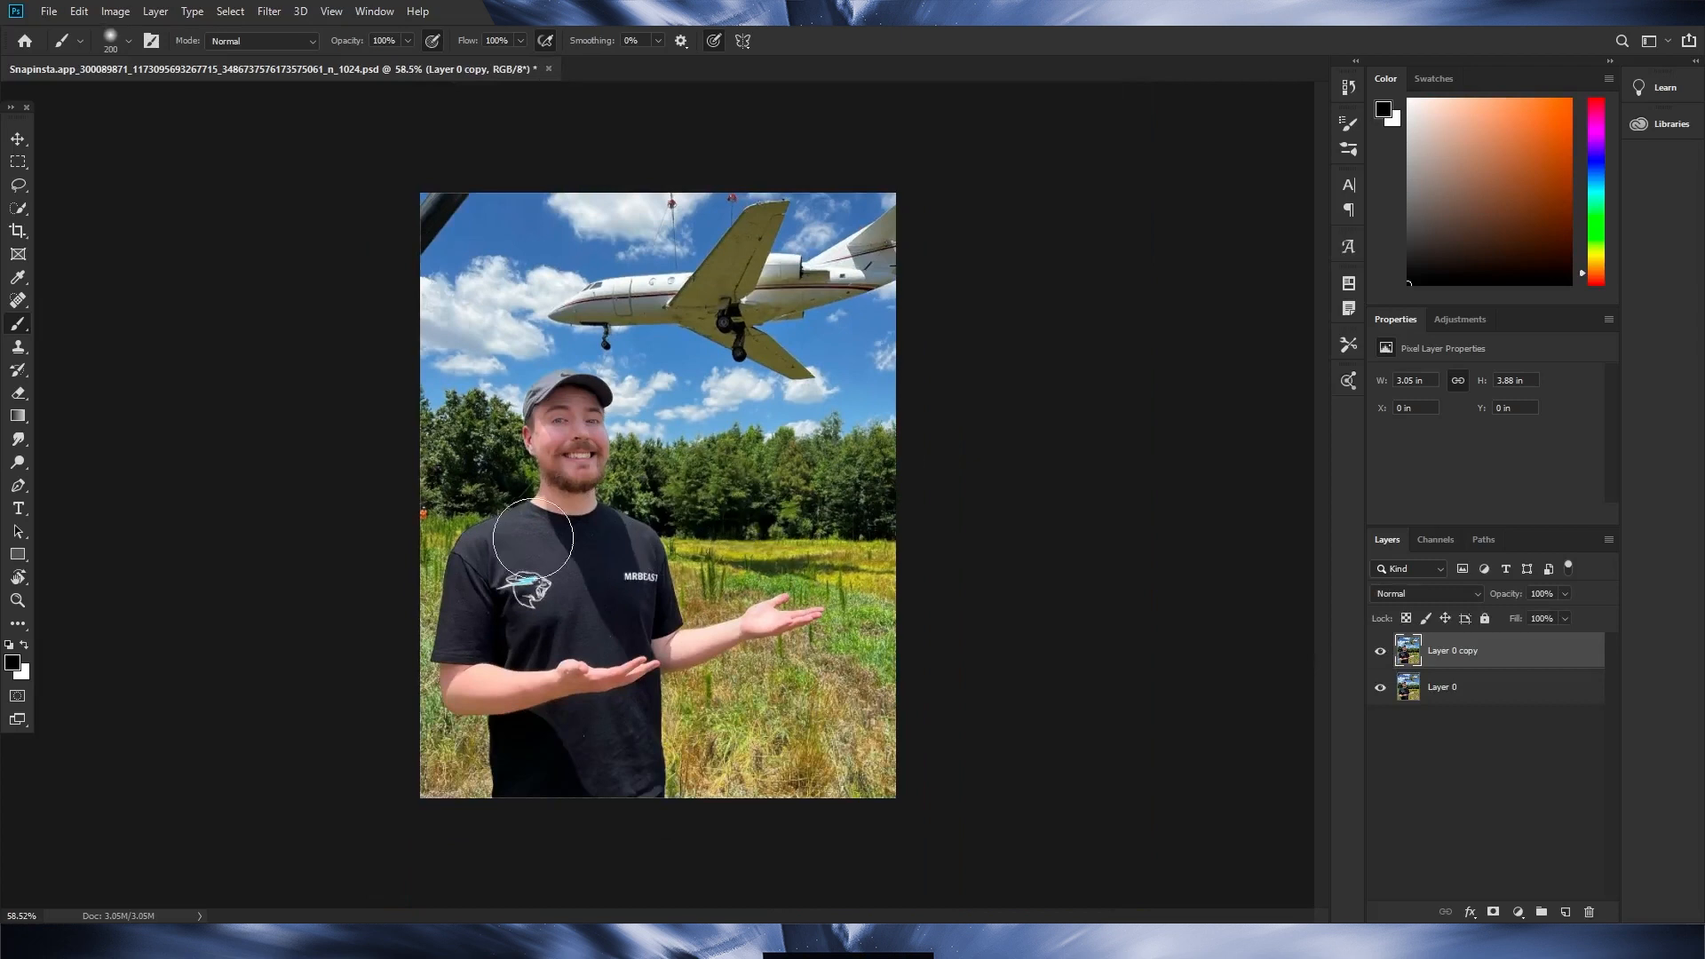
Add a new empty layer above the duplicated photo layer.
scroll(560, 536, "up", 3)
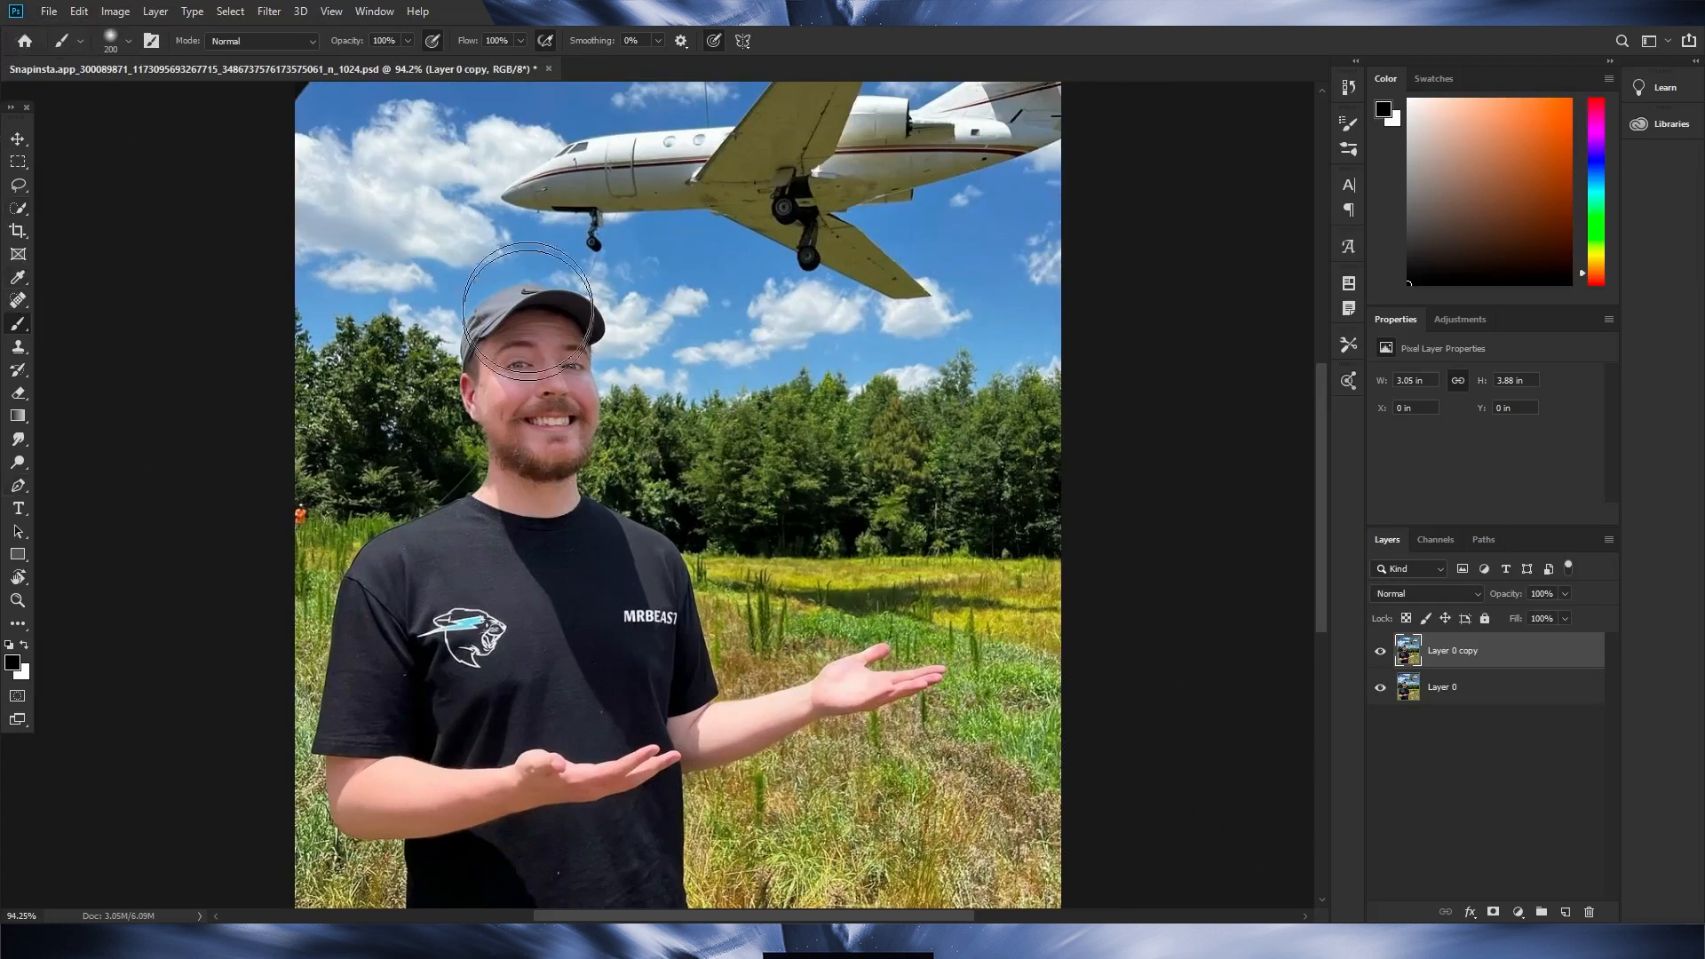
scroll(533, 357, "up", 4)
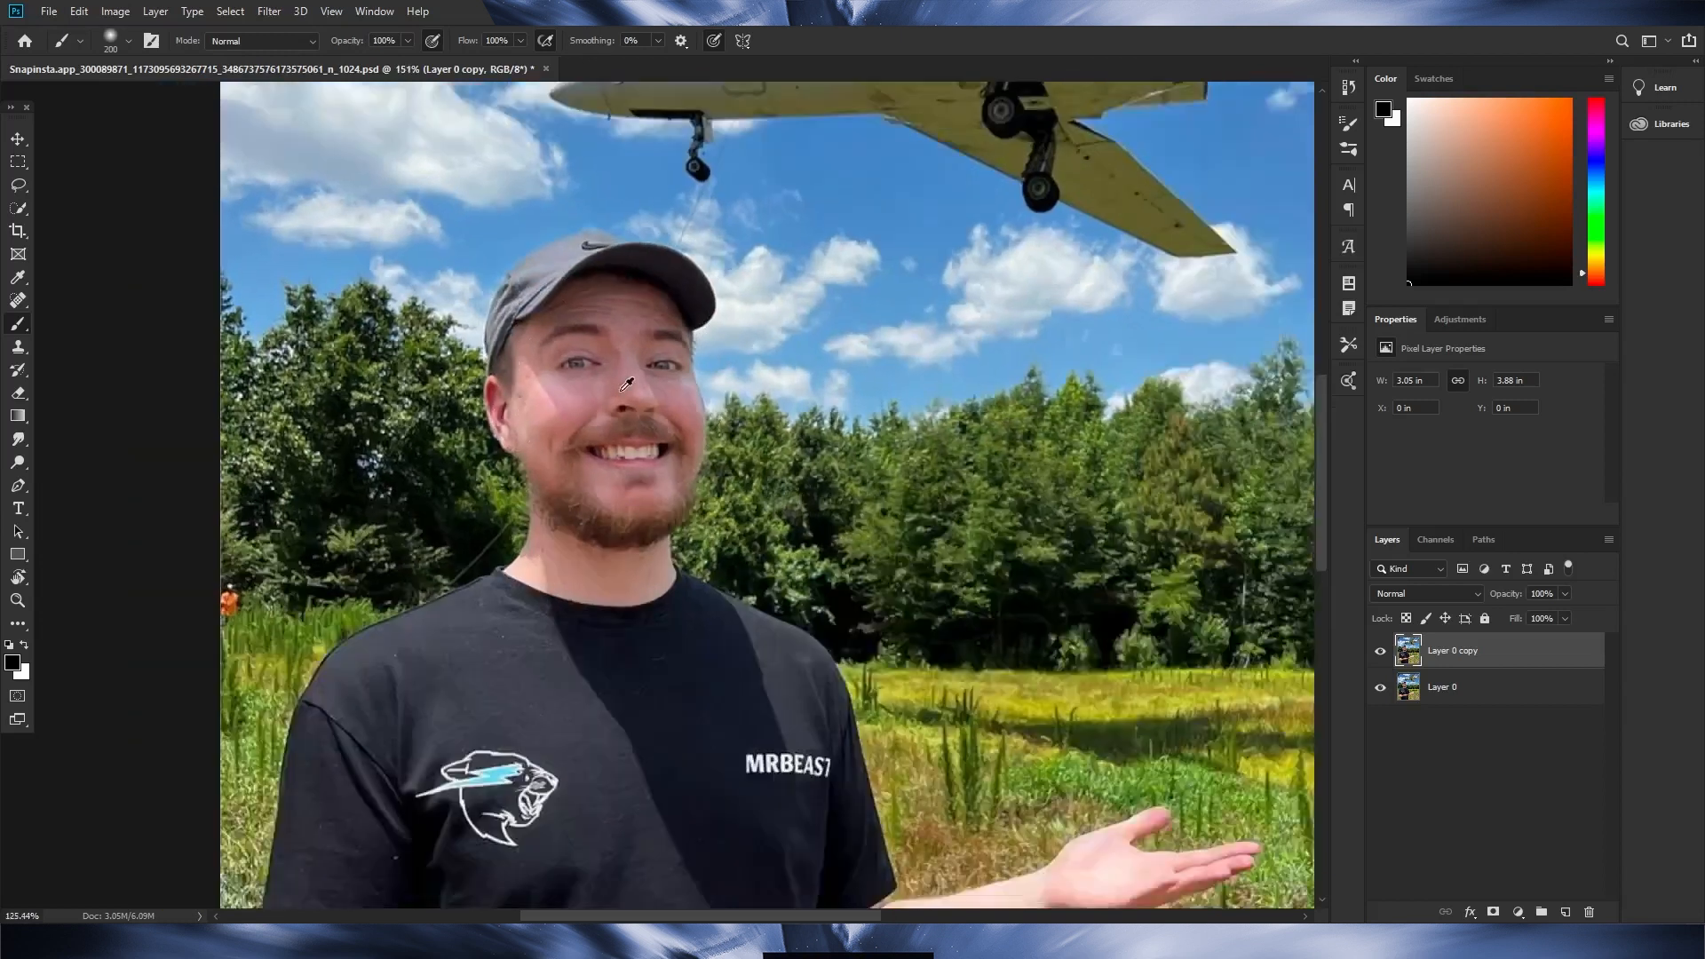
scroll(626, 384, "down", 4)
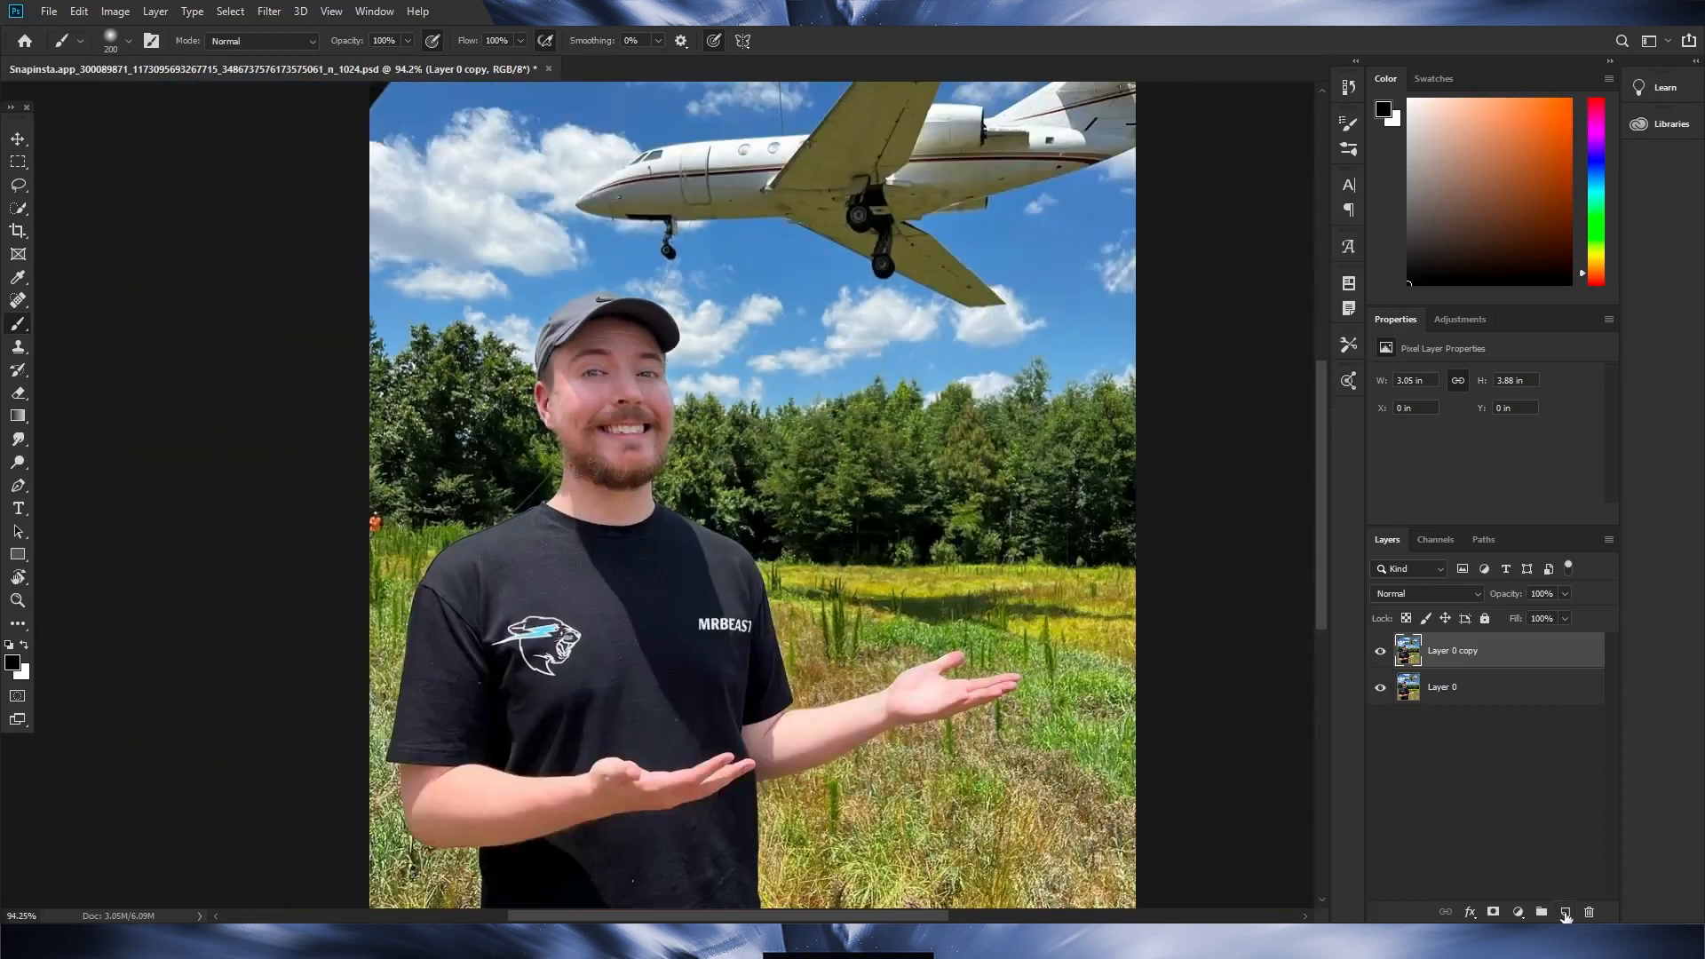
left_click(1566, 913)
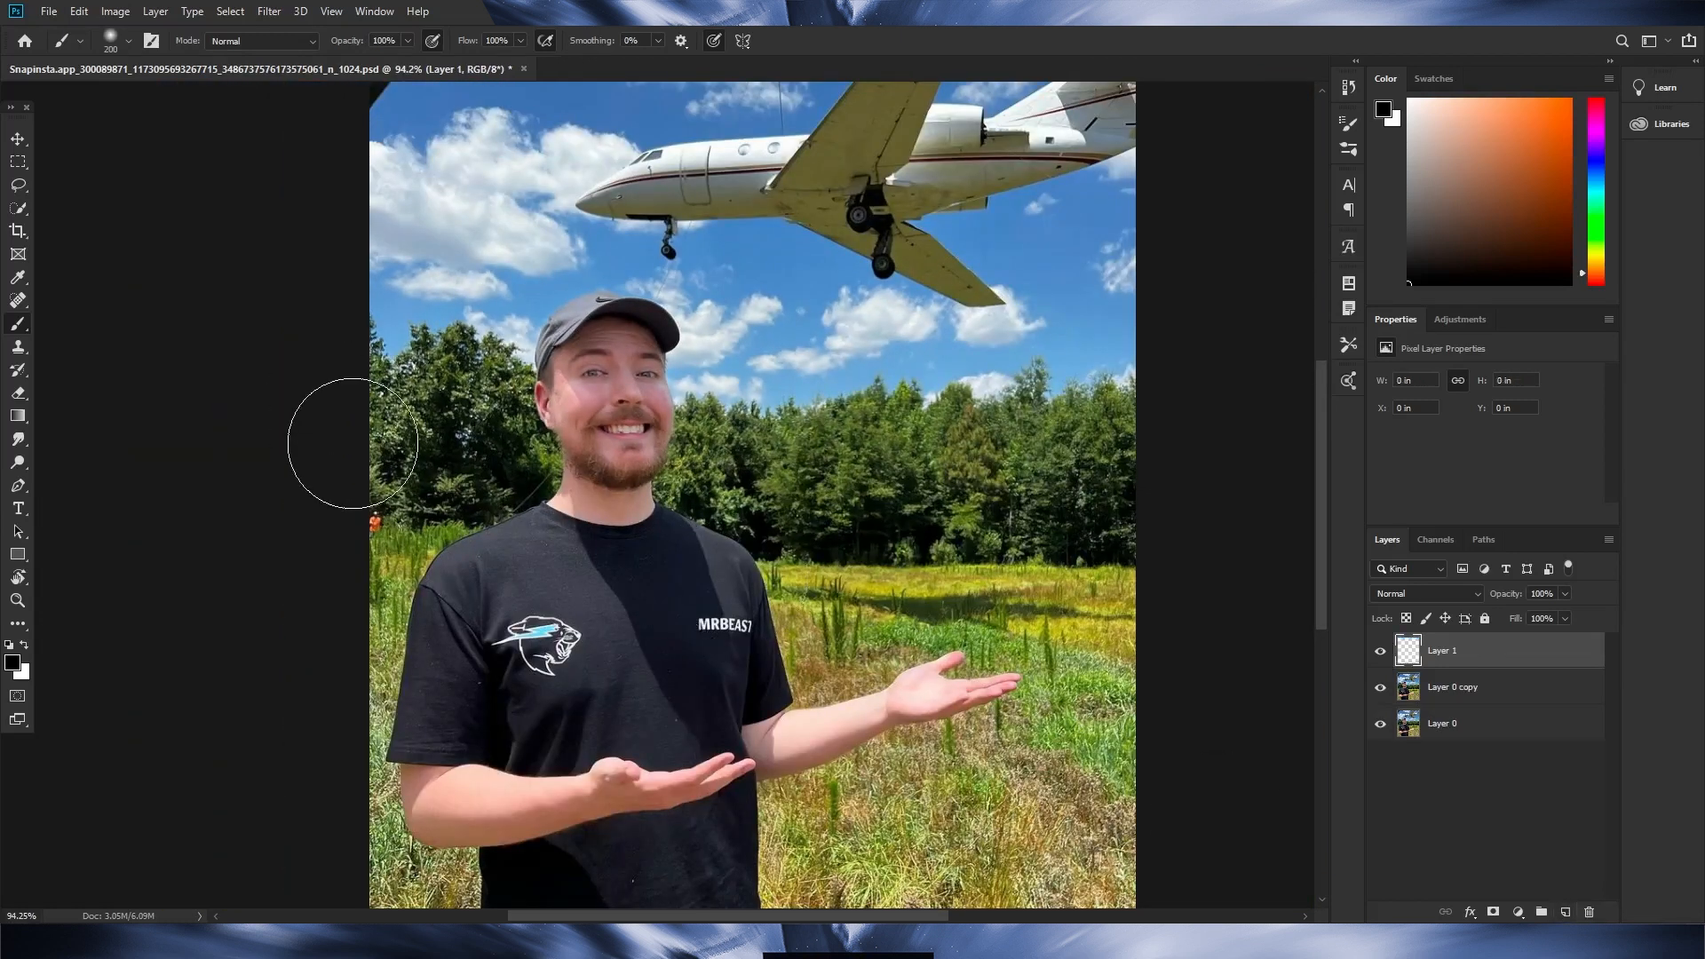
Smooth the skin of the cheek beside the visible ear on the empty layer with the Mixer Brush Tool.
right_click(21, 332)
left_click(95, 376)
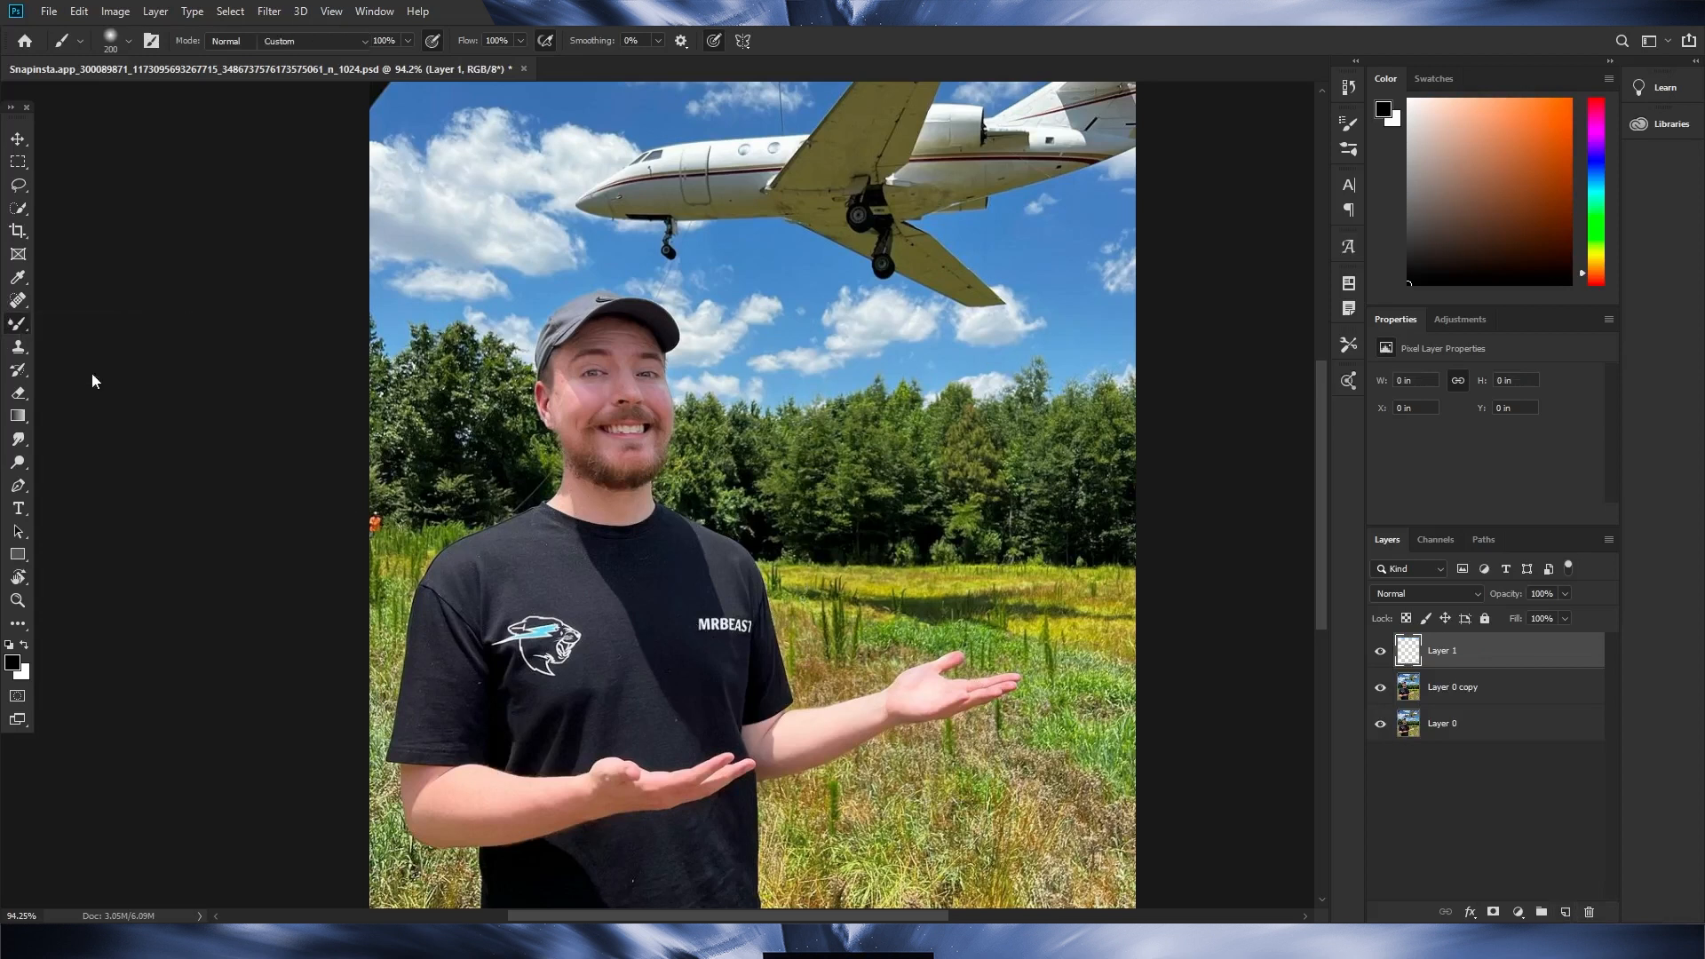
right_click(19, 332)
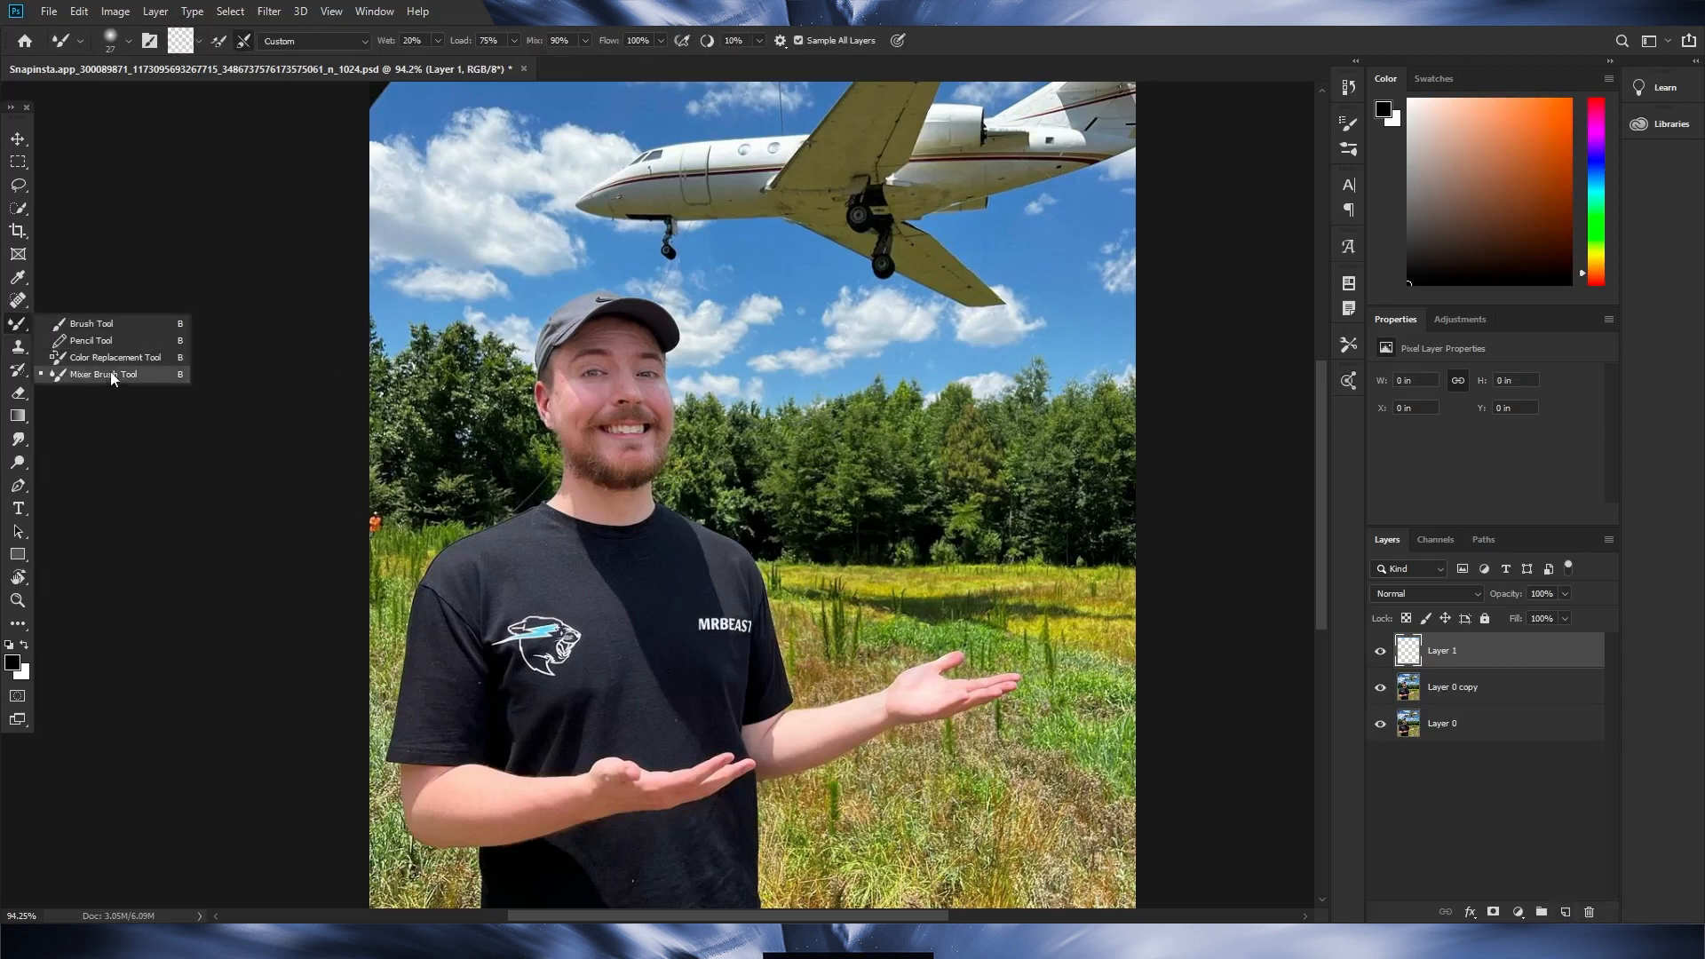
left_click(106, 377)
scroll(578, 369, "up", 5)
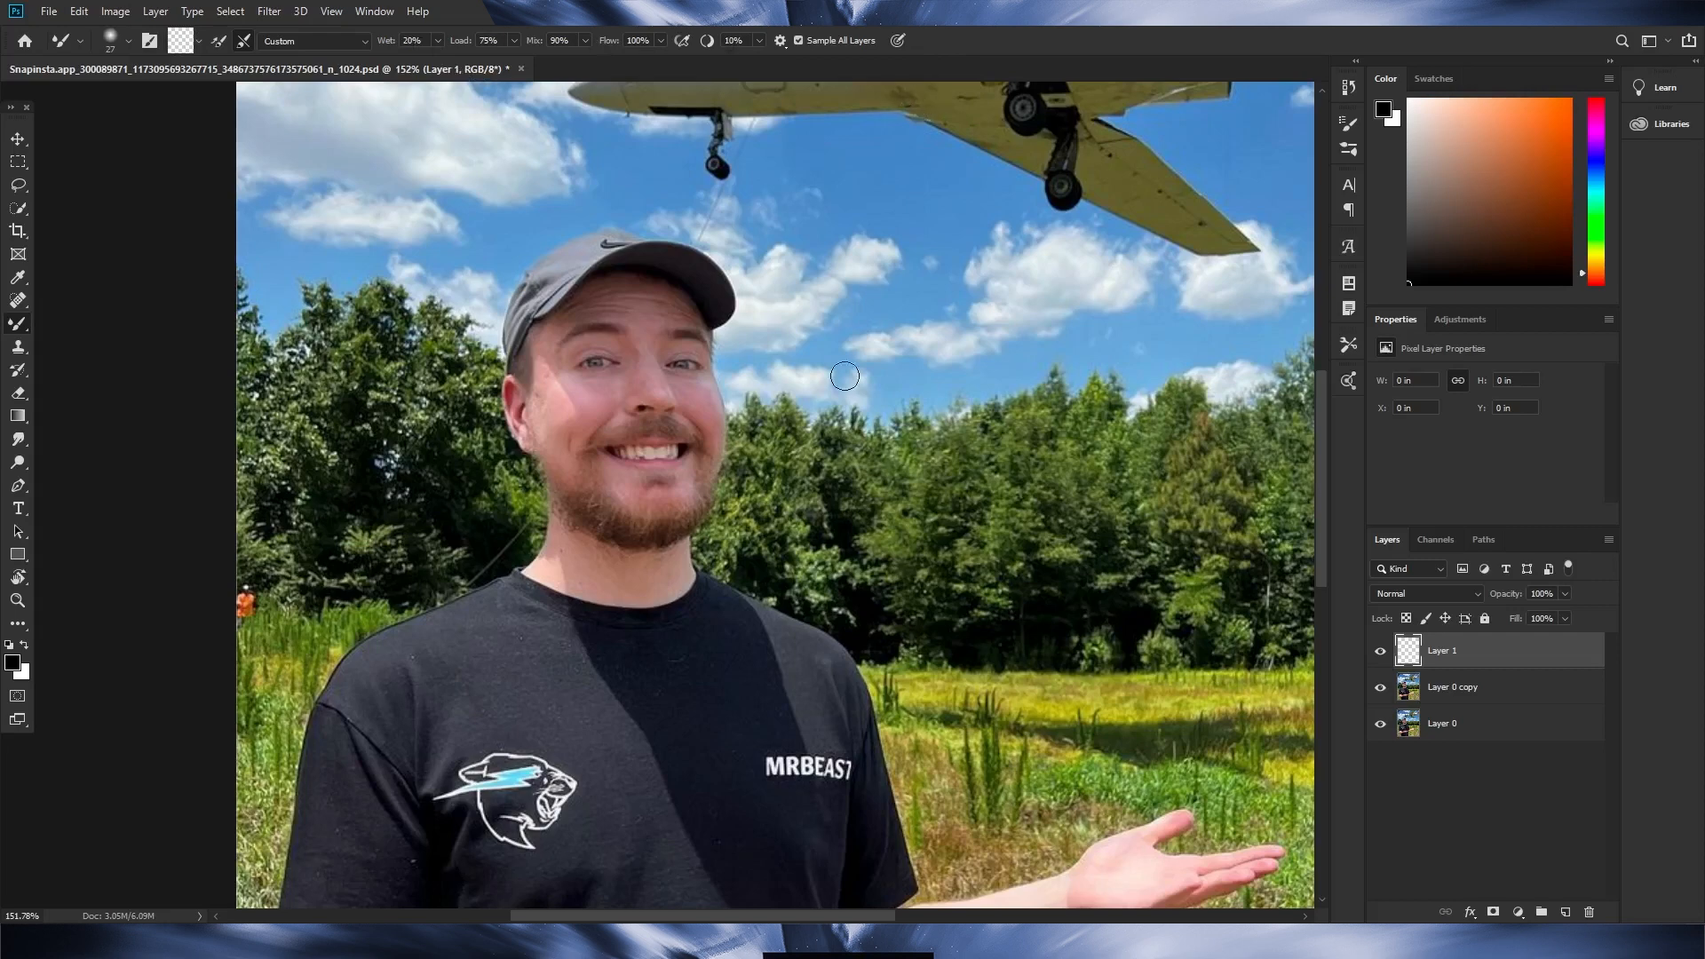
scroll(829, 362, "down", 2)
scroll(471, 302, "up", 8)
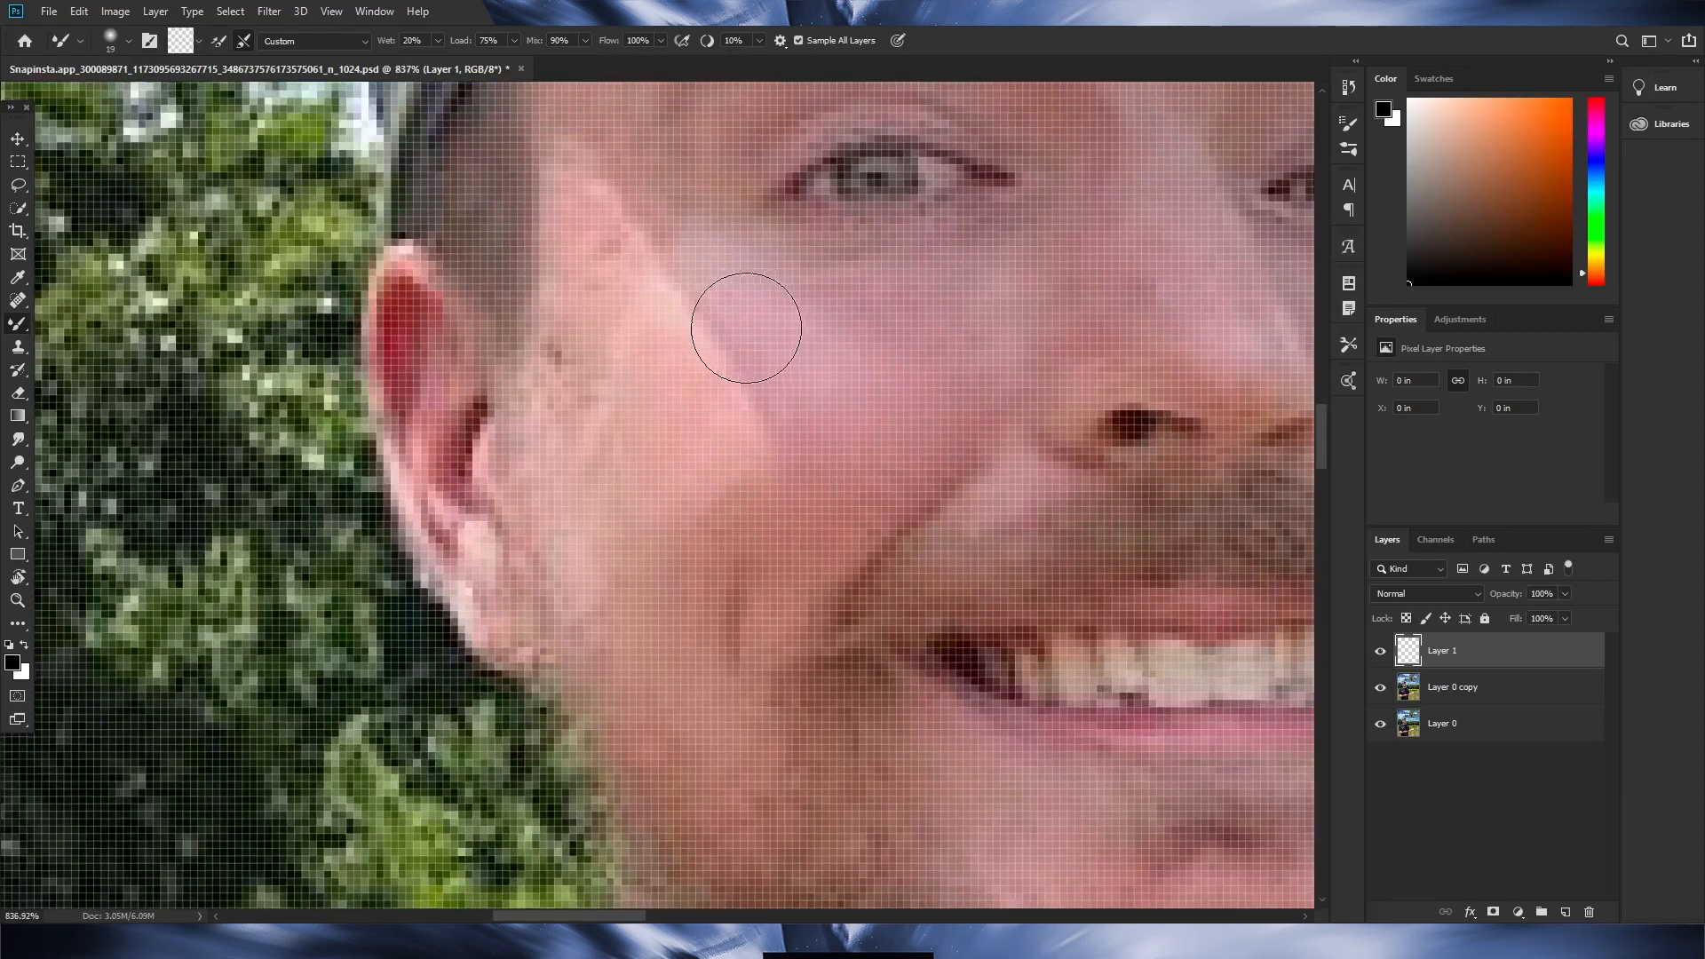
mouse_move(810, 521)
left_mouse_down()
mouse_move(649, 324)
mouse_move(576, 312)
mouse_move(684, 624)
mouse_move(735, 569)
mouse_move(698, 723)
mouse_move(719, 431)
mouse_move(663, 213)
mouse_move(623, 233)
mouse_move(624, 252)
left_mouse_up()
scroll(623, 401, "down", 9)
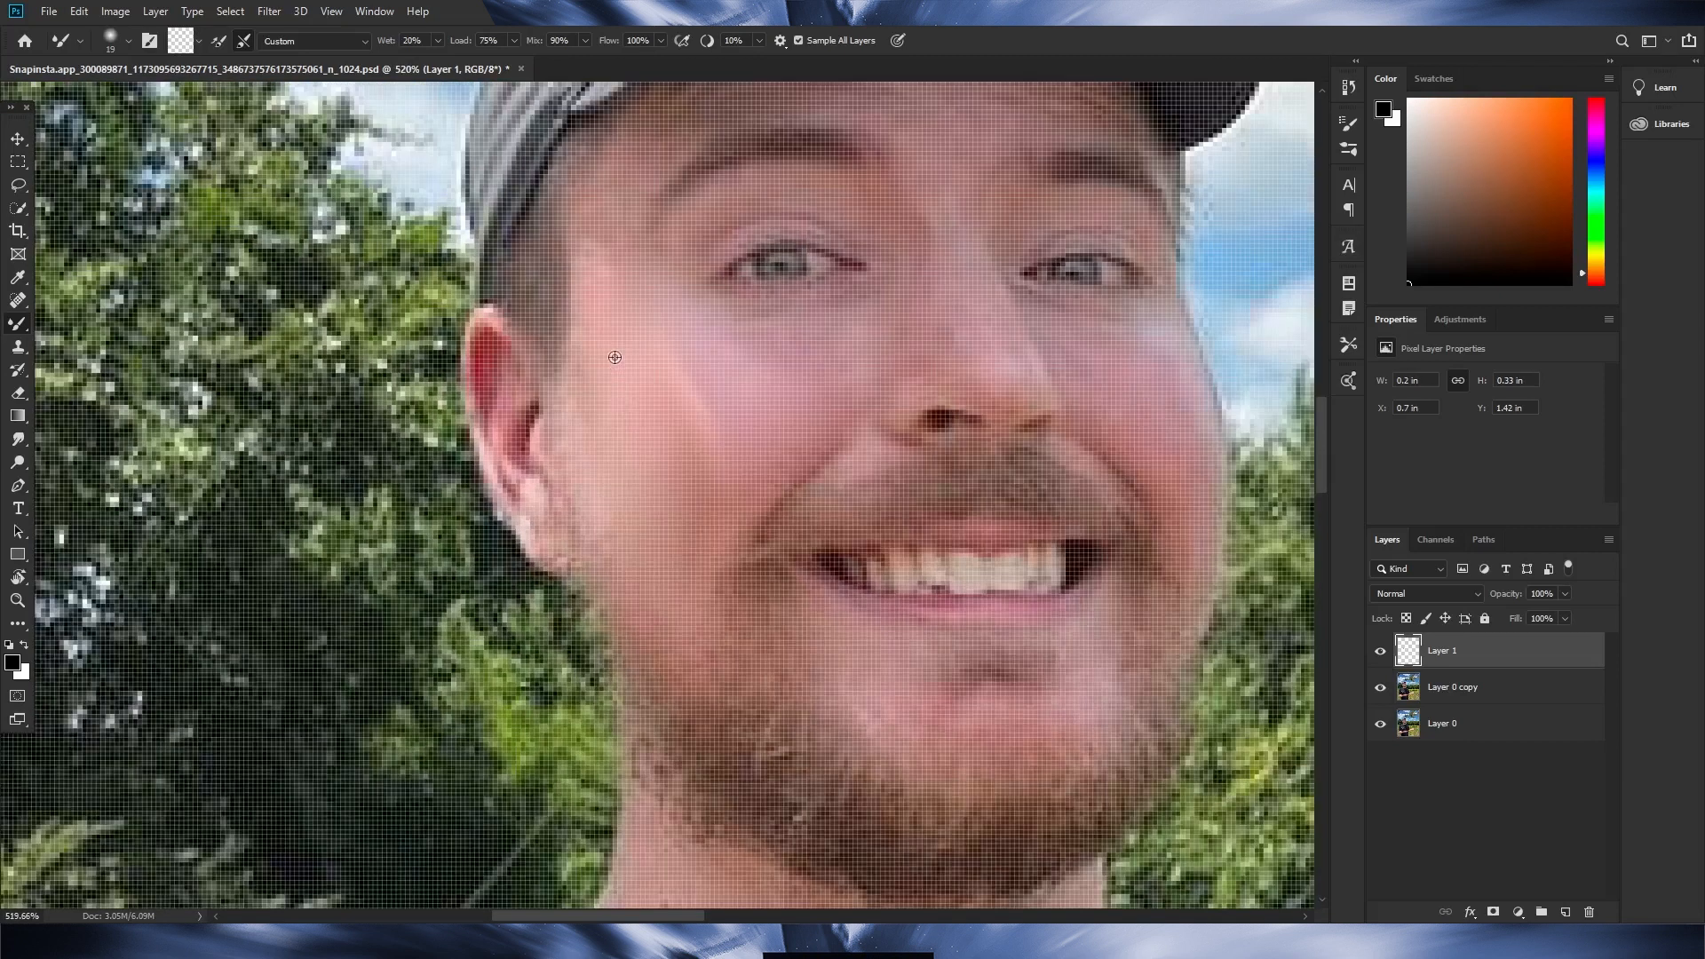
Blend the skin over the forehead, nose and other cheek with the Mixer Brush, resizing the brush to fit each area.
scroll(826, 291, "up", 6)
mouse_move(773, 391)
left_mouse_down()
mouse_move(883, 381)
mouse_move(895, 443)
left_mouse_up()
scroll(893, 503, "up", 3)
scroll(893, 503, "down", 5)
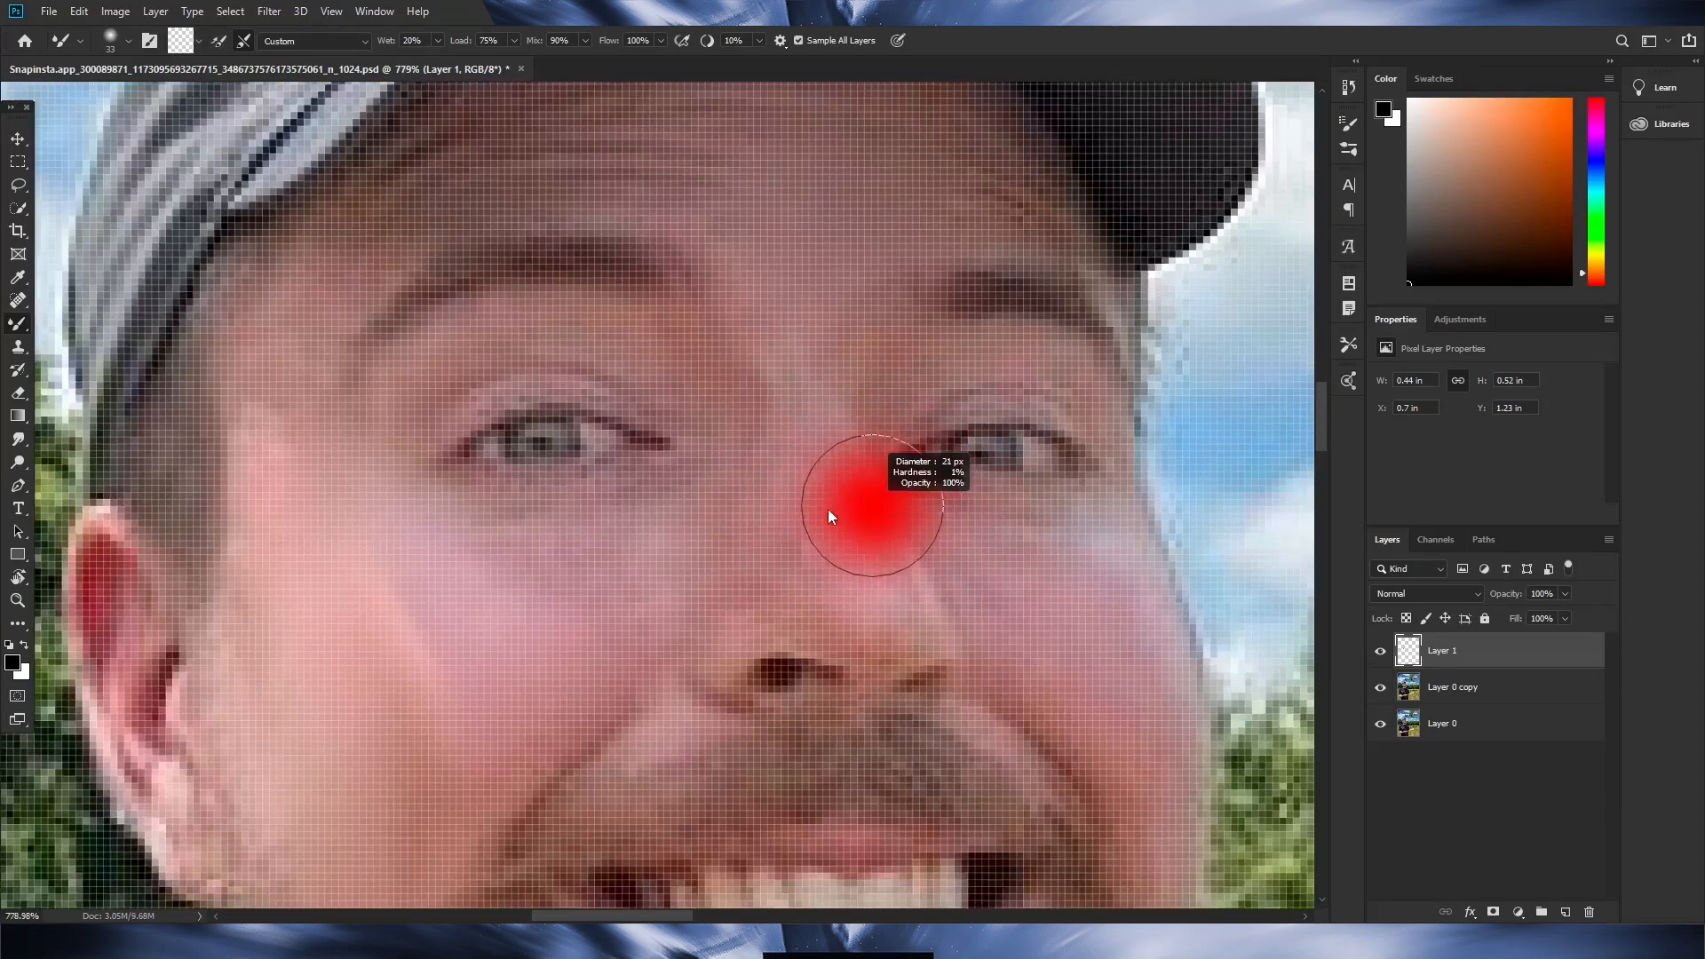
scroll(896, 615, "up", 5)
scroll(896, 614, "down", 4)
left_click_drag(944, 655, 932, 668)
scroll(651, 449, "up", 5)
left_click_drag(1038, 368, 1055, 425)
scroll(1055, 424, "down", 4)
Smooth the neck between beard and collar, plus the outstretched arm and hand, with the Mixer Brush.
scroll(576, 527, "up", 4)
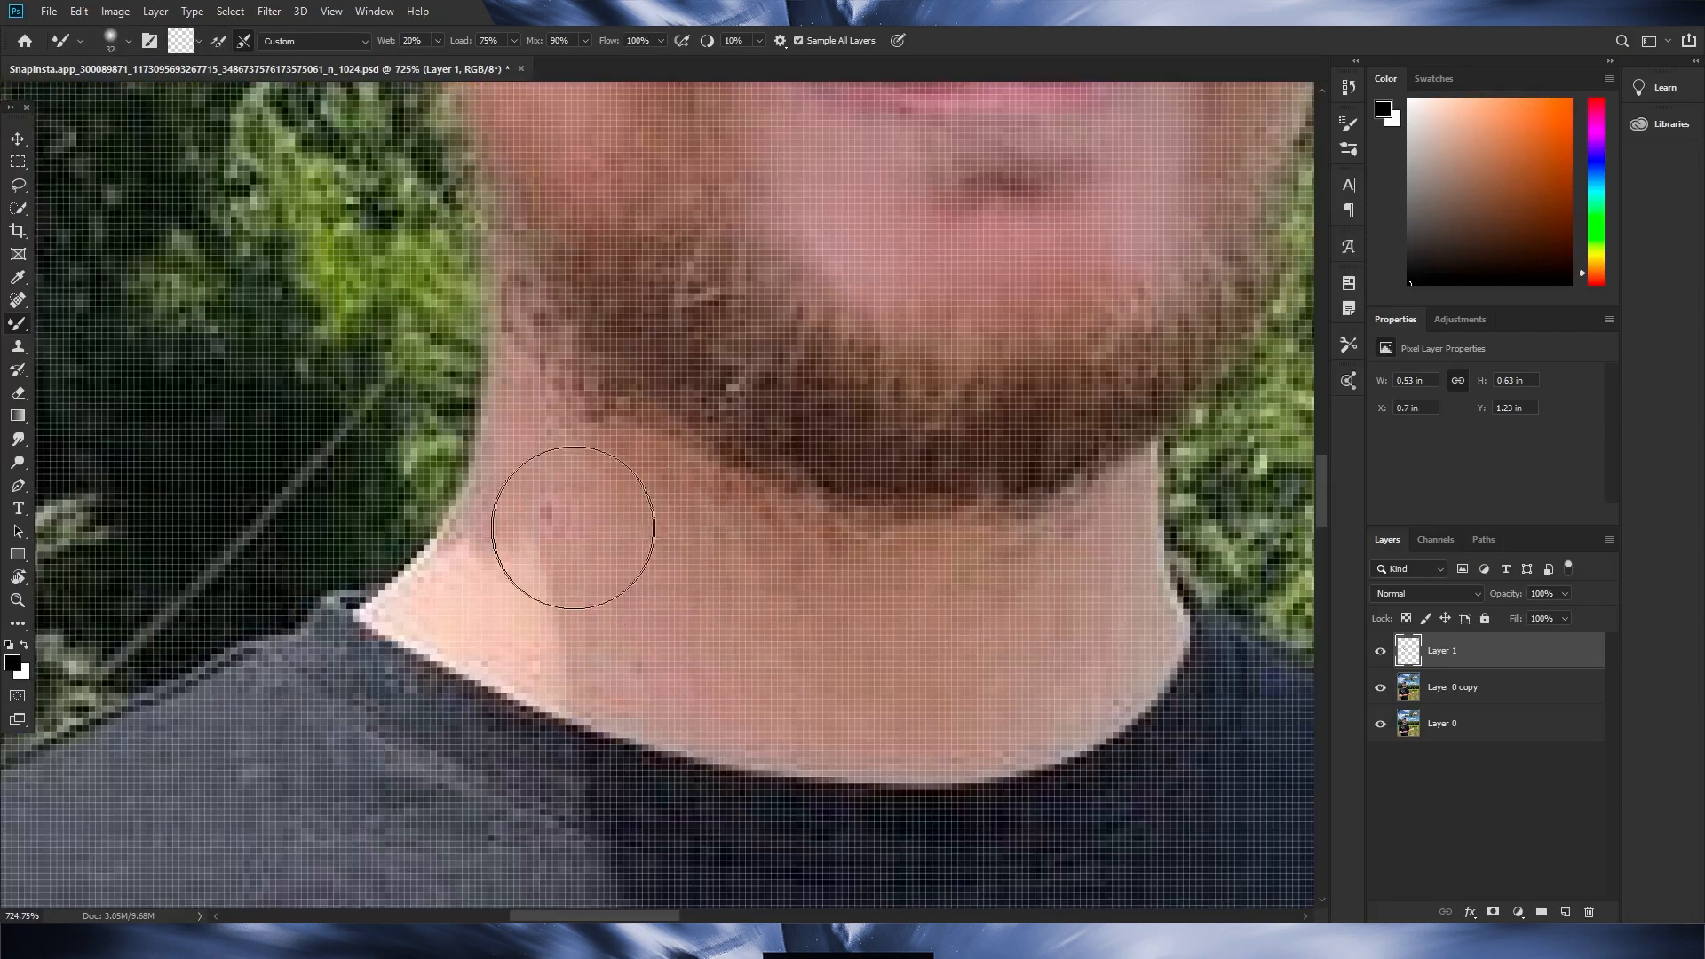
scroll(1128, 706, "down", 5)
scroll(1154, 635, "up", 3)
left_click_drag(942, 701, 1168, 625)
scroll(1168, 625, "down", 5)
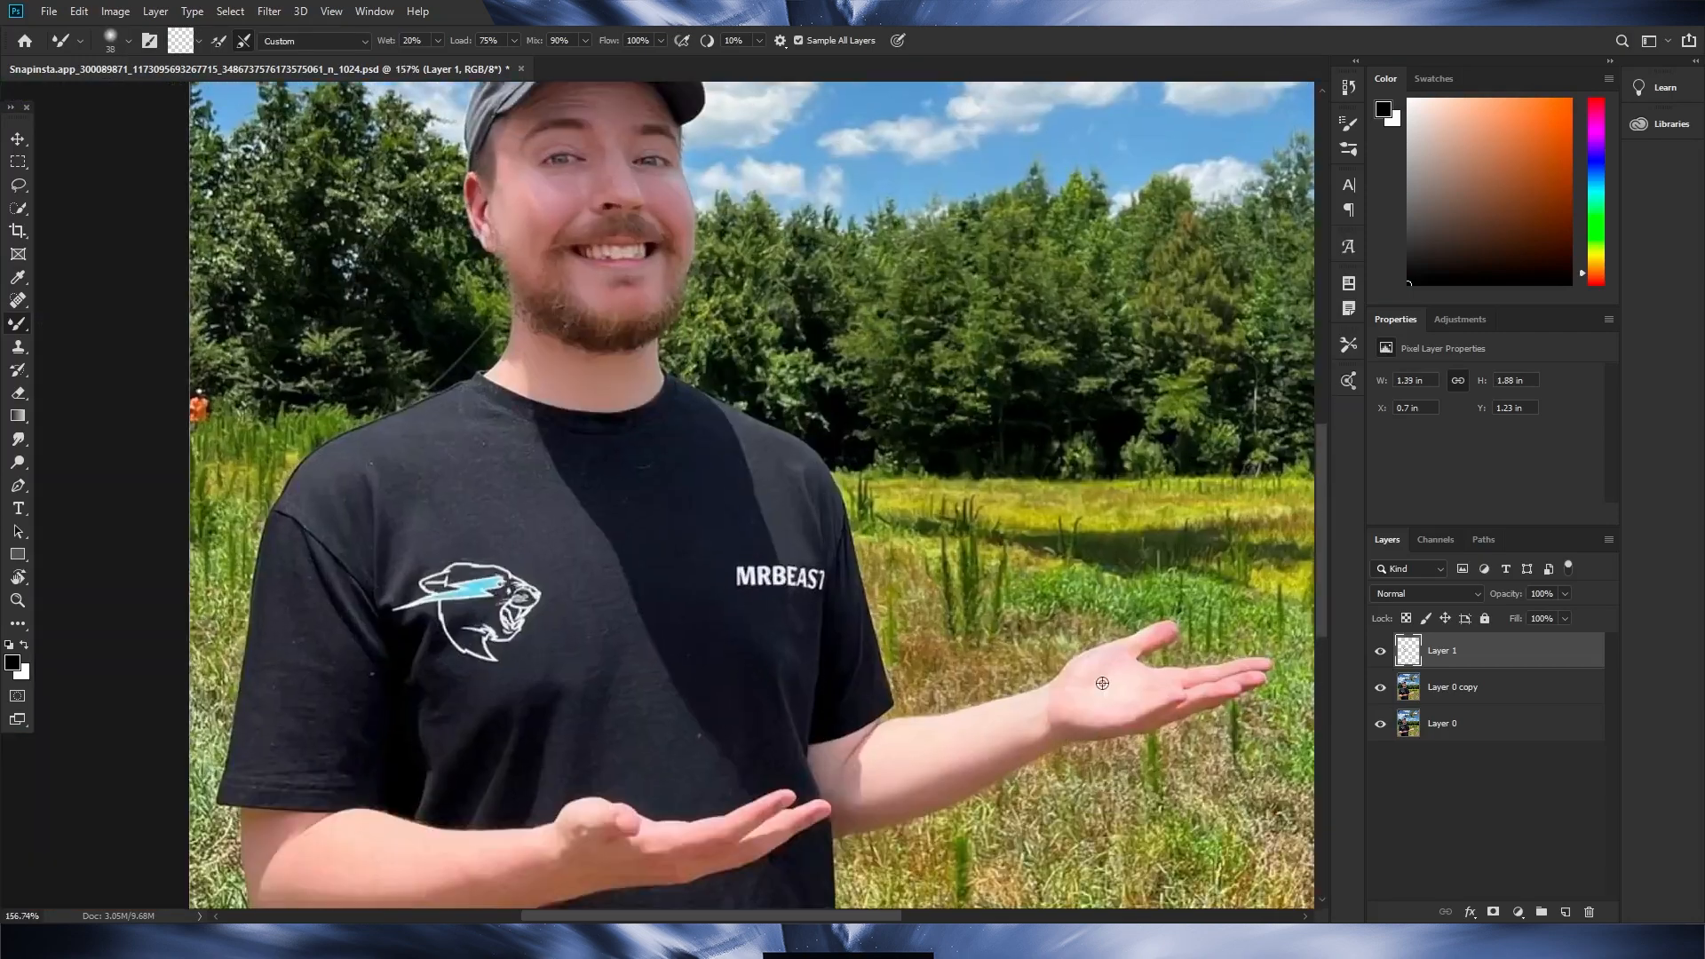
Smooth the skin of the forearm held in front of the shirt, using a larger Mixer Brush.
scroll(438, 806, "up", 3)
mouse_move(245, 748)
left_mouse_down()
mouse_move(400, 808)
mouse_move(595, 704)
left_mouse_up()
left_click_drag(159, 775, 249, 744)
scroll(239, 715, "down", 4)
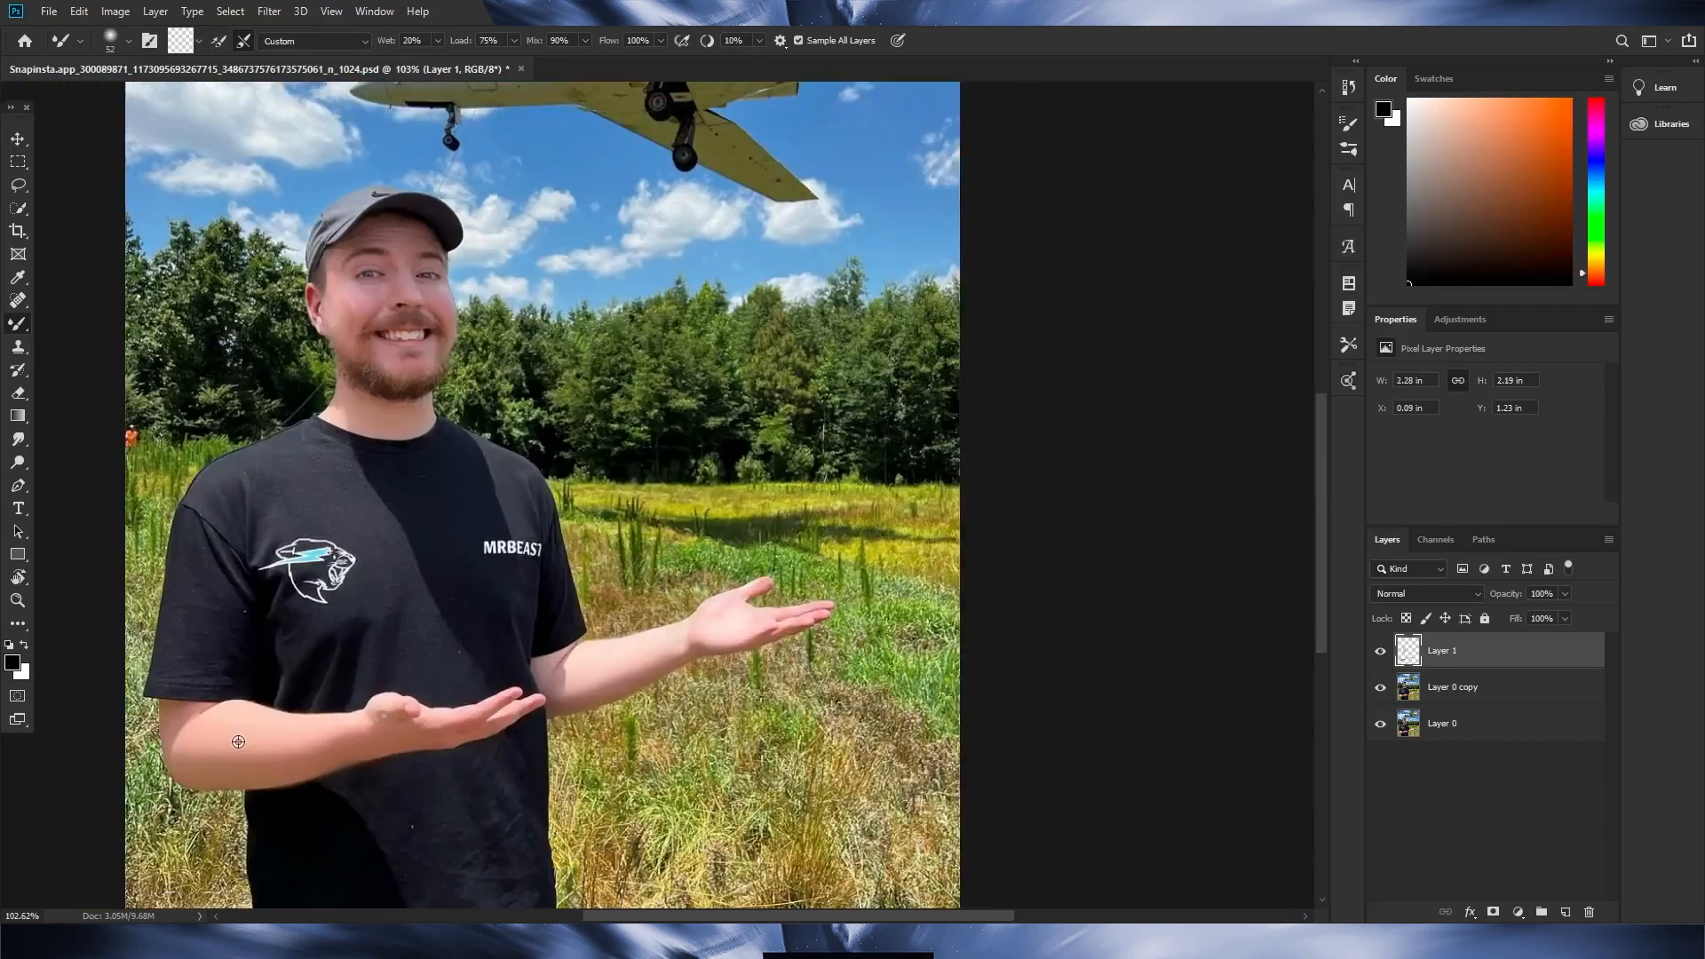
Refine the neck skin below the beard with a smaller Mixer Brush.
scroll(320, 304, "up", 6)
left_click_drag(616, 398, 617, 669)
scroll(616, 669, "down", 5)
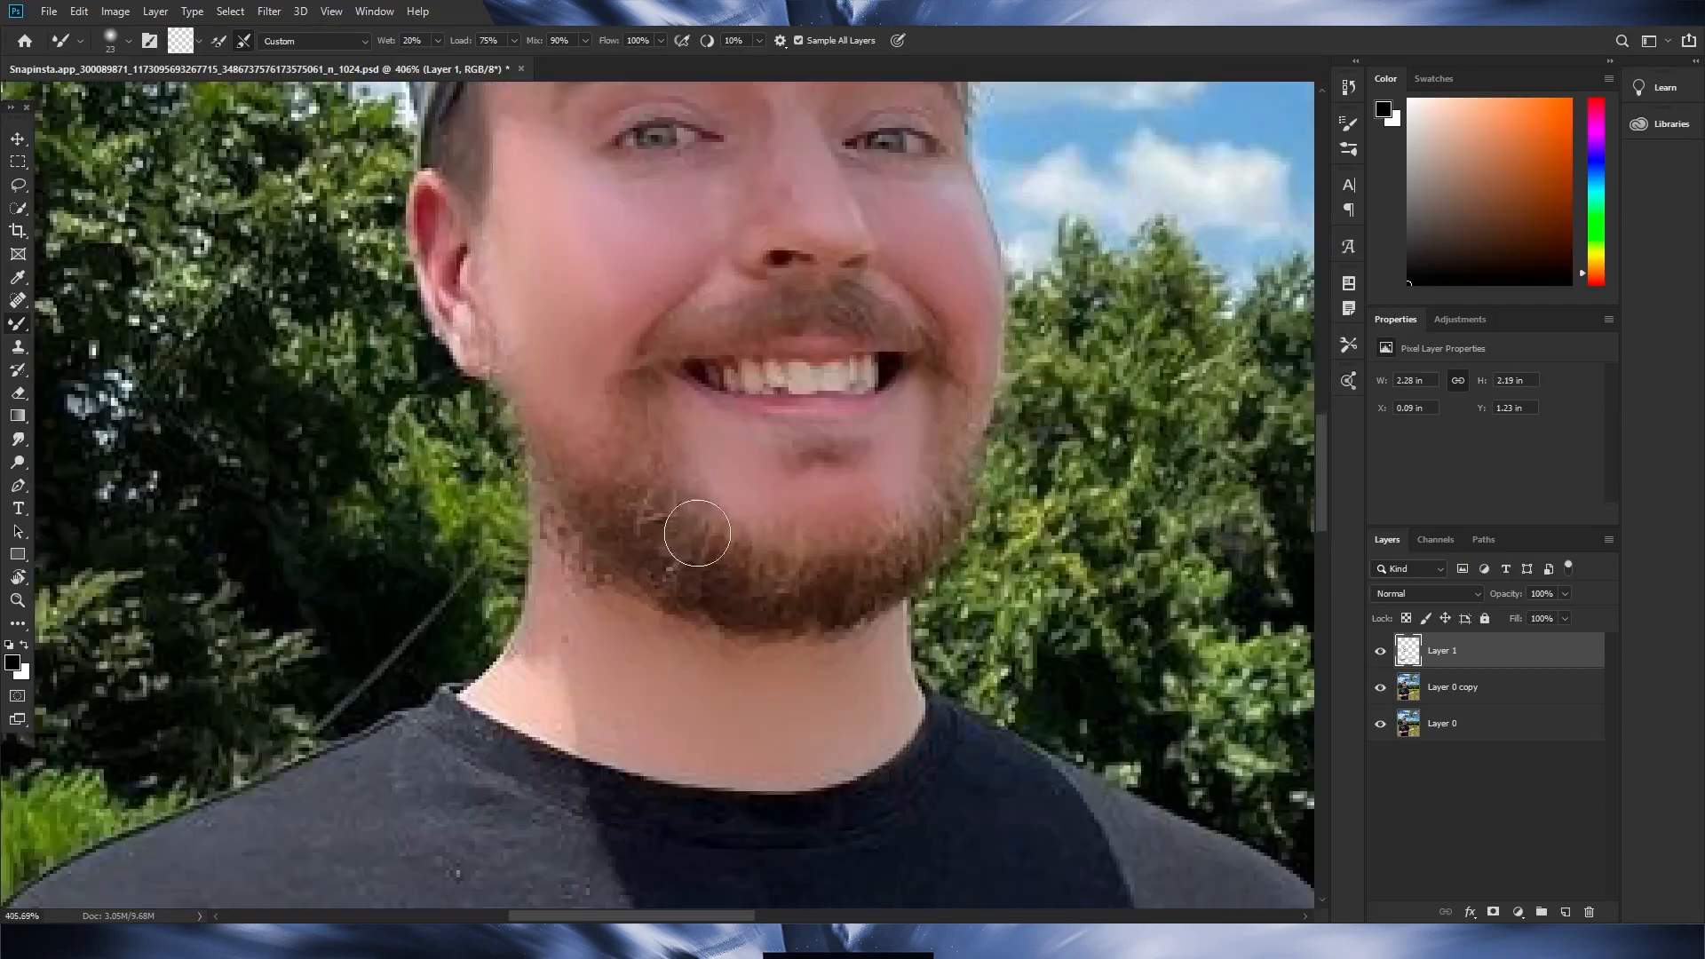
scroll(677, 533, "up", 3)
scroll(711, 550, "down", 4)
scroll(742, 628, "up", 5)
scroll(745, 461, "down", 2)
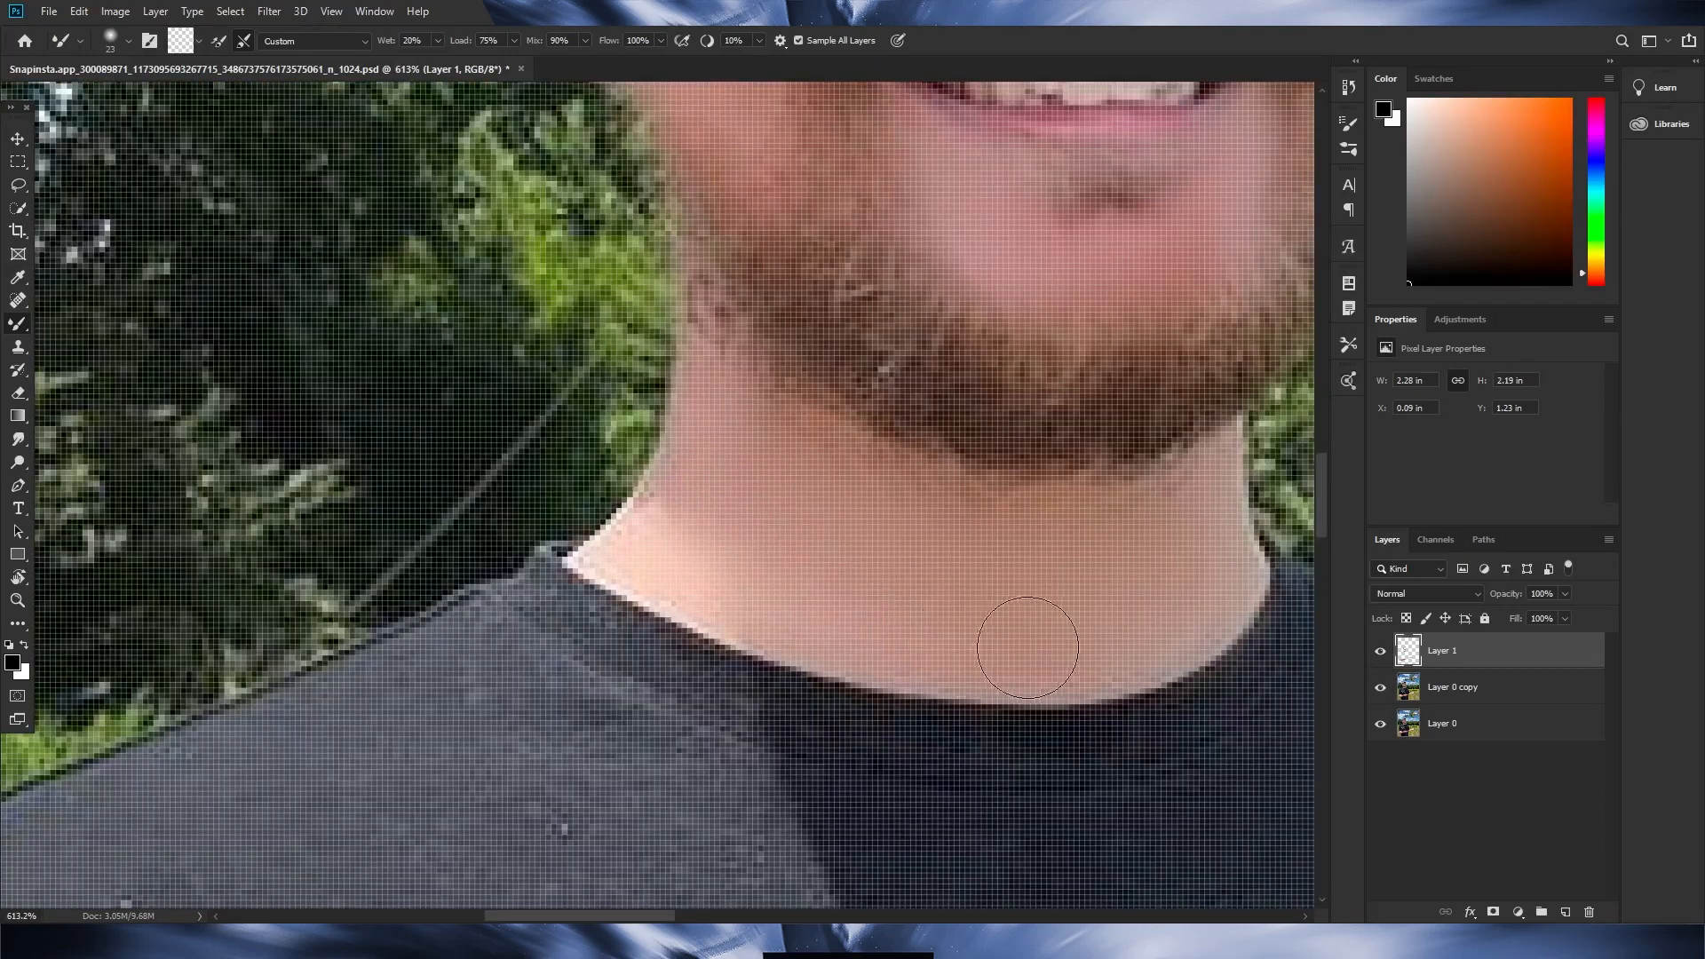
scroll(944, 259, "down", 2)
scroll(737, 480, "up", 4)
Touch up the face with the Mixer Brush, blending the cheek by the ear, the forehead and the finer facial areas.
left_click_drag(984, 459, 950, 463)
scroll(968, 568, "down", 5)
scroll(918, 601, "up", 6)
left_click_drag(844, 679, 874, 695)
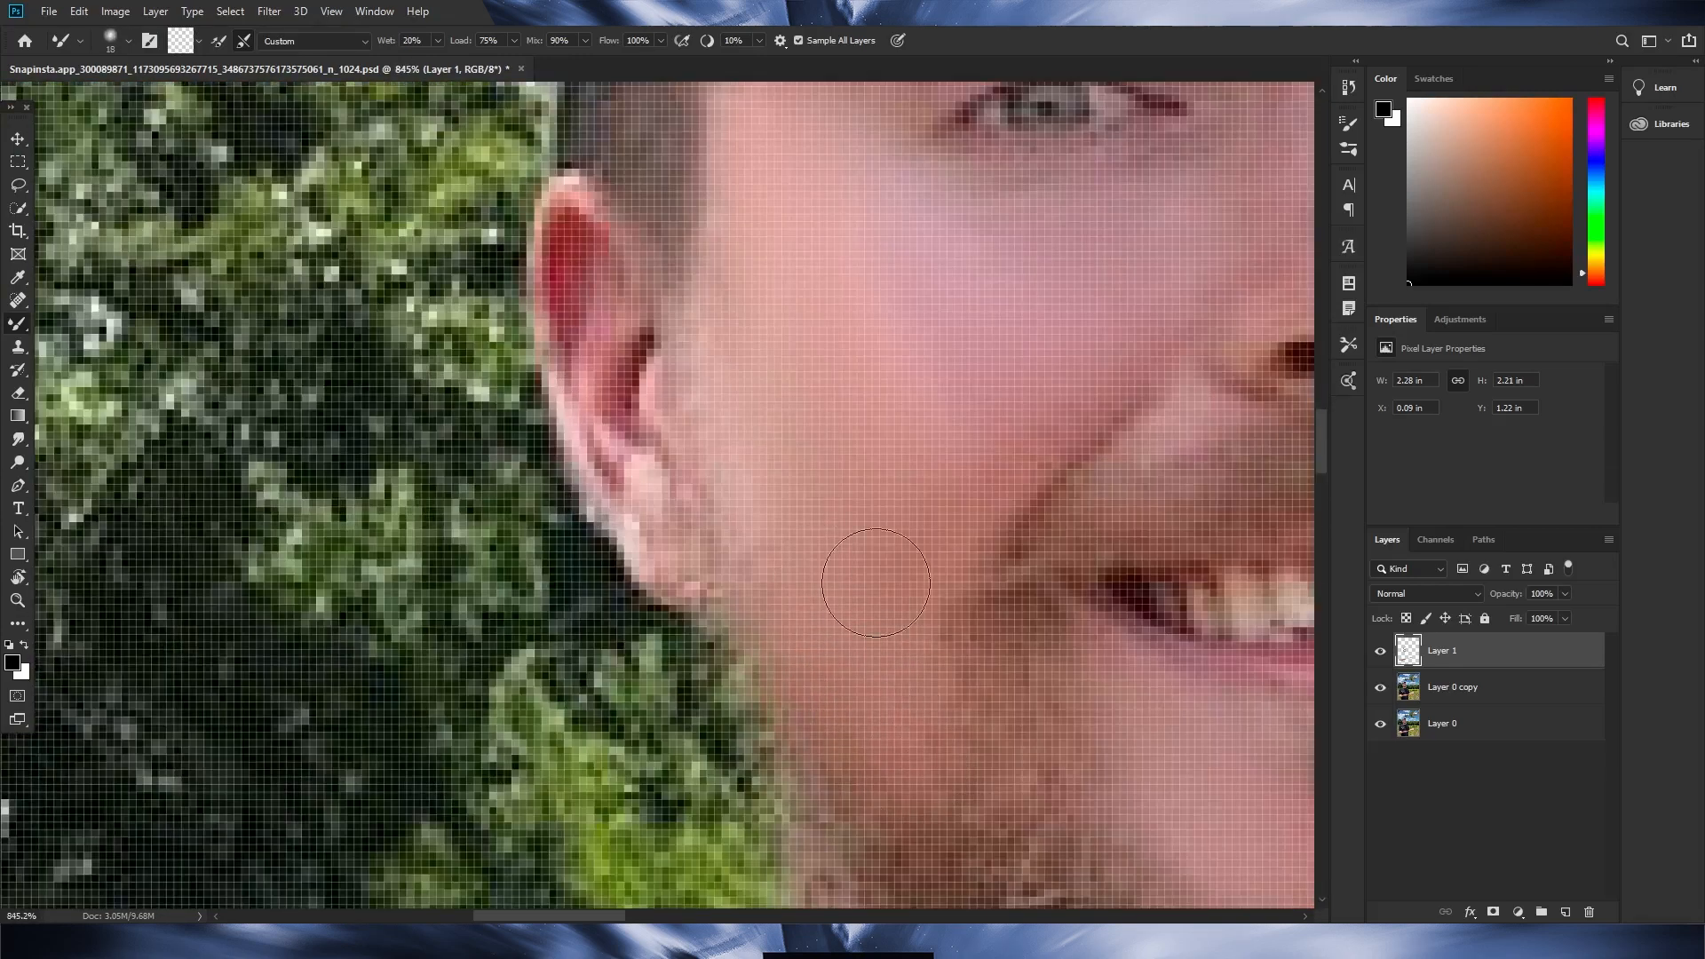
scroll(766, 546, "down", 5)
scroll(799, 455, "up", 5)
left_click_drag(493, 442, 466, 446)
left_click_drag(868, 244, 882, 265)
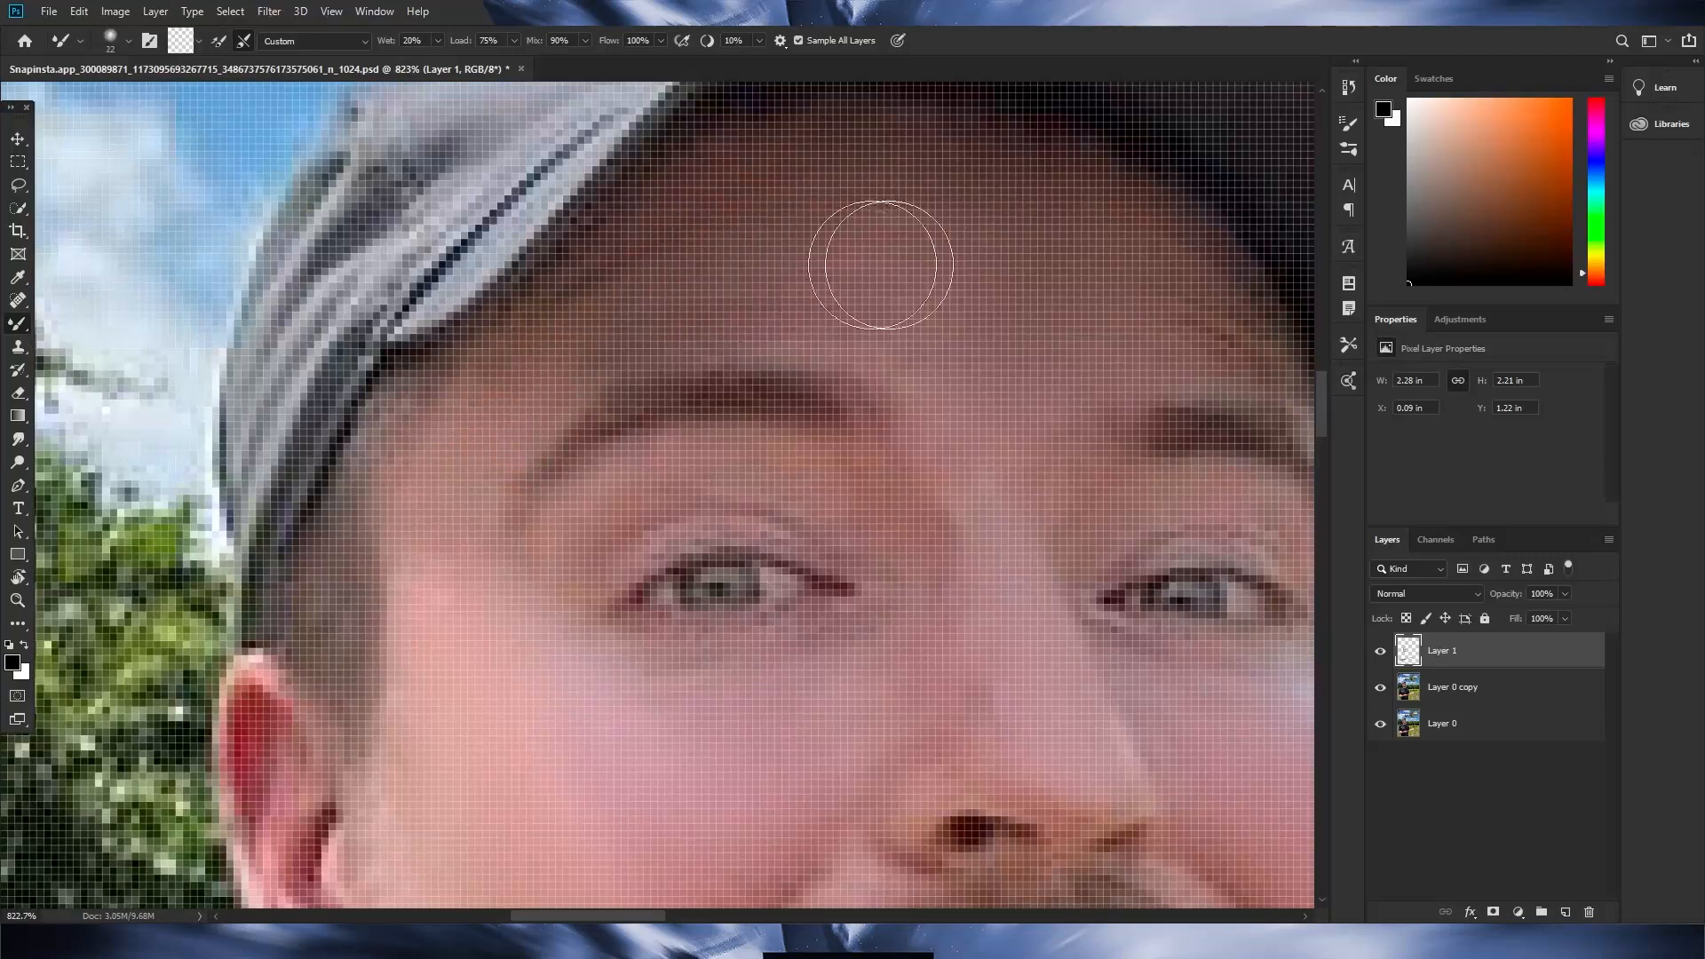
scroll(1030, 444, "down", 5)
scroll(613, 444, "up", 5)
left_click_drag(679, 497, 631, 420)
scroll(631, 420, "down", 5)
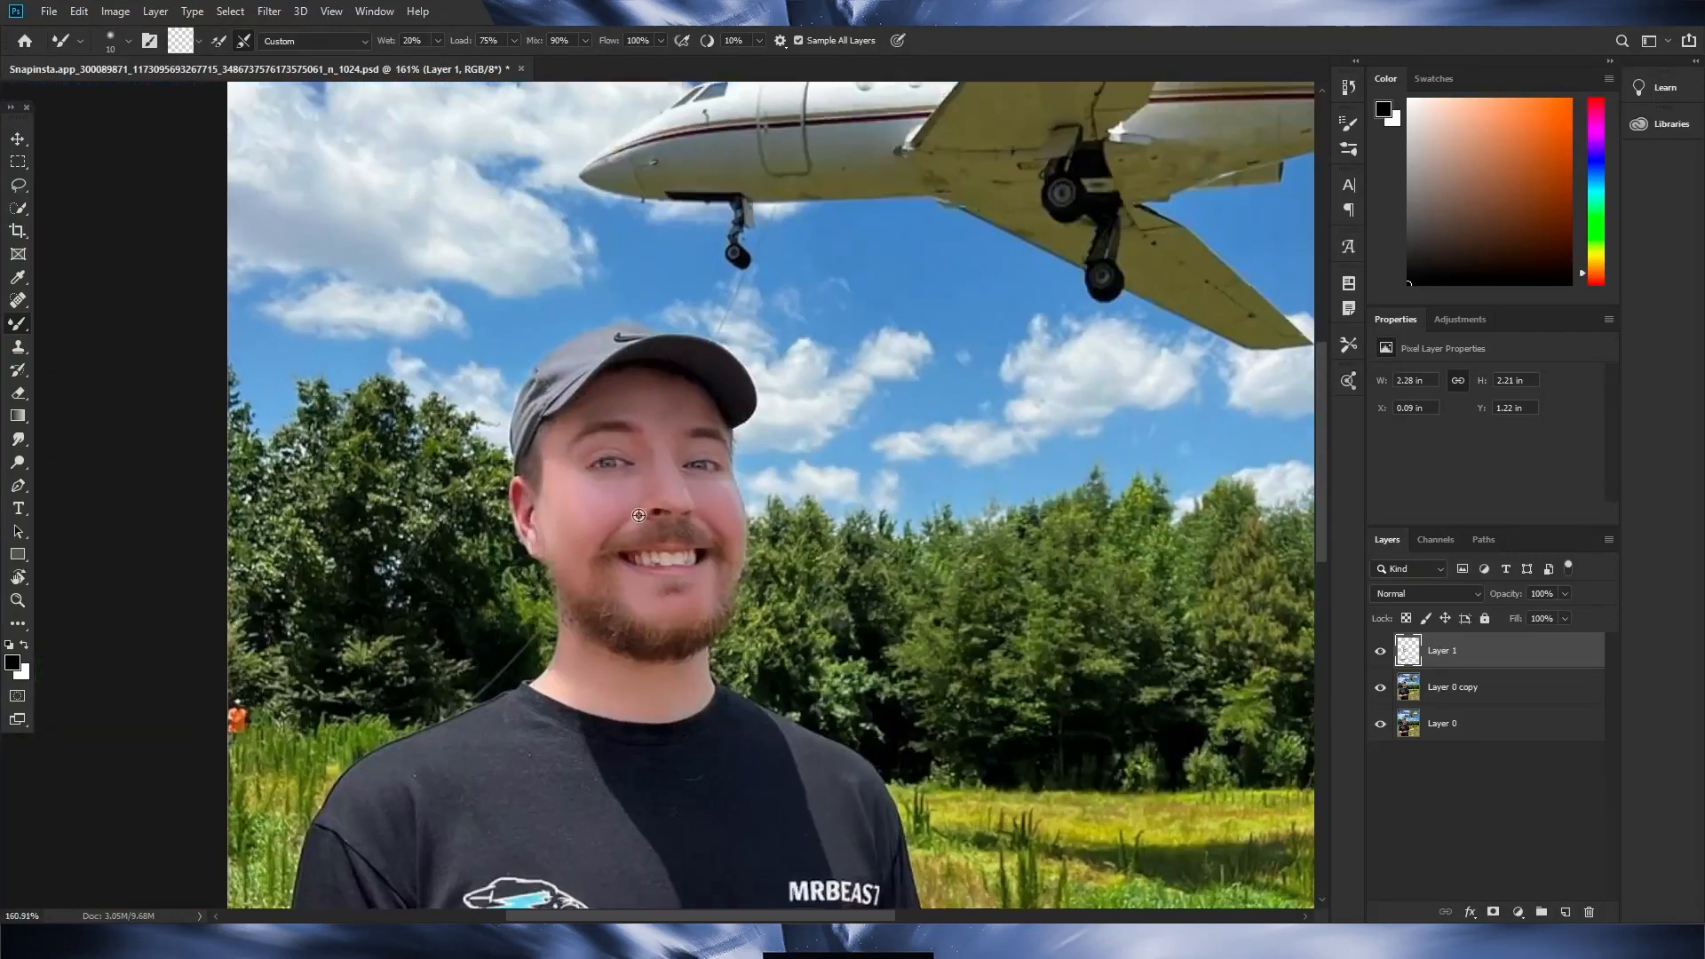
Compare the portrait with and without the skin smoothing by toggling the visibility of Layer 1.
scroll(631, 527, "up", 2)
left_click(1381, 654)
left_click(1381, 654)
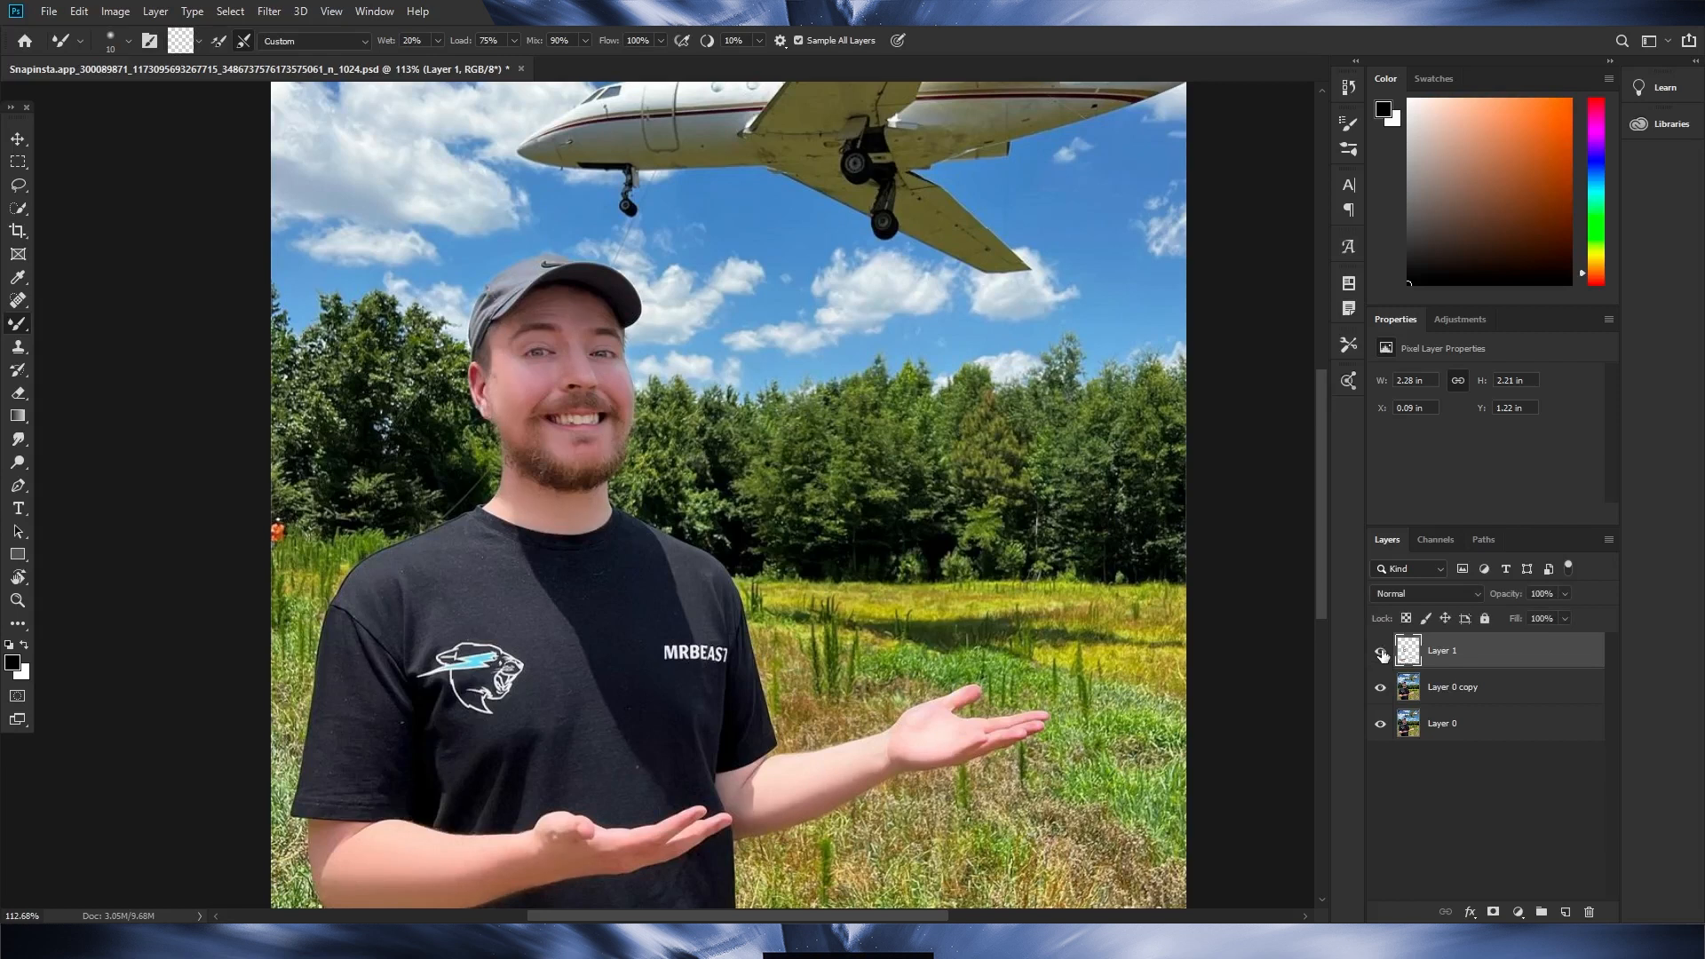
left_click(1382, 654)
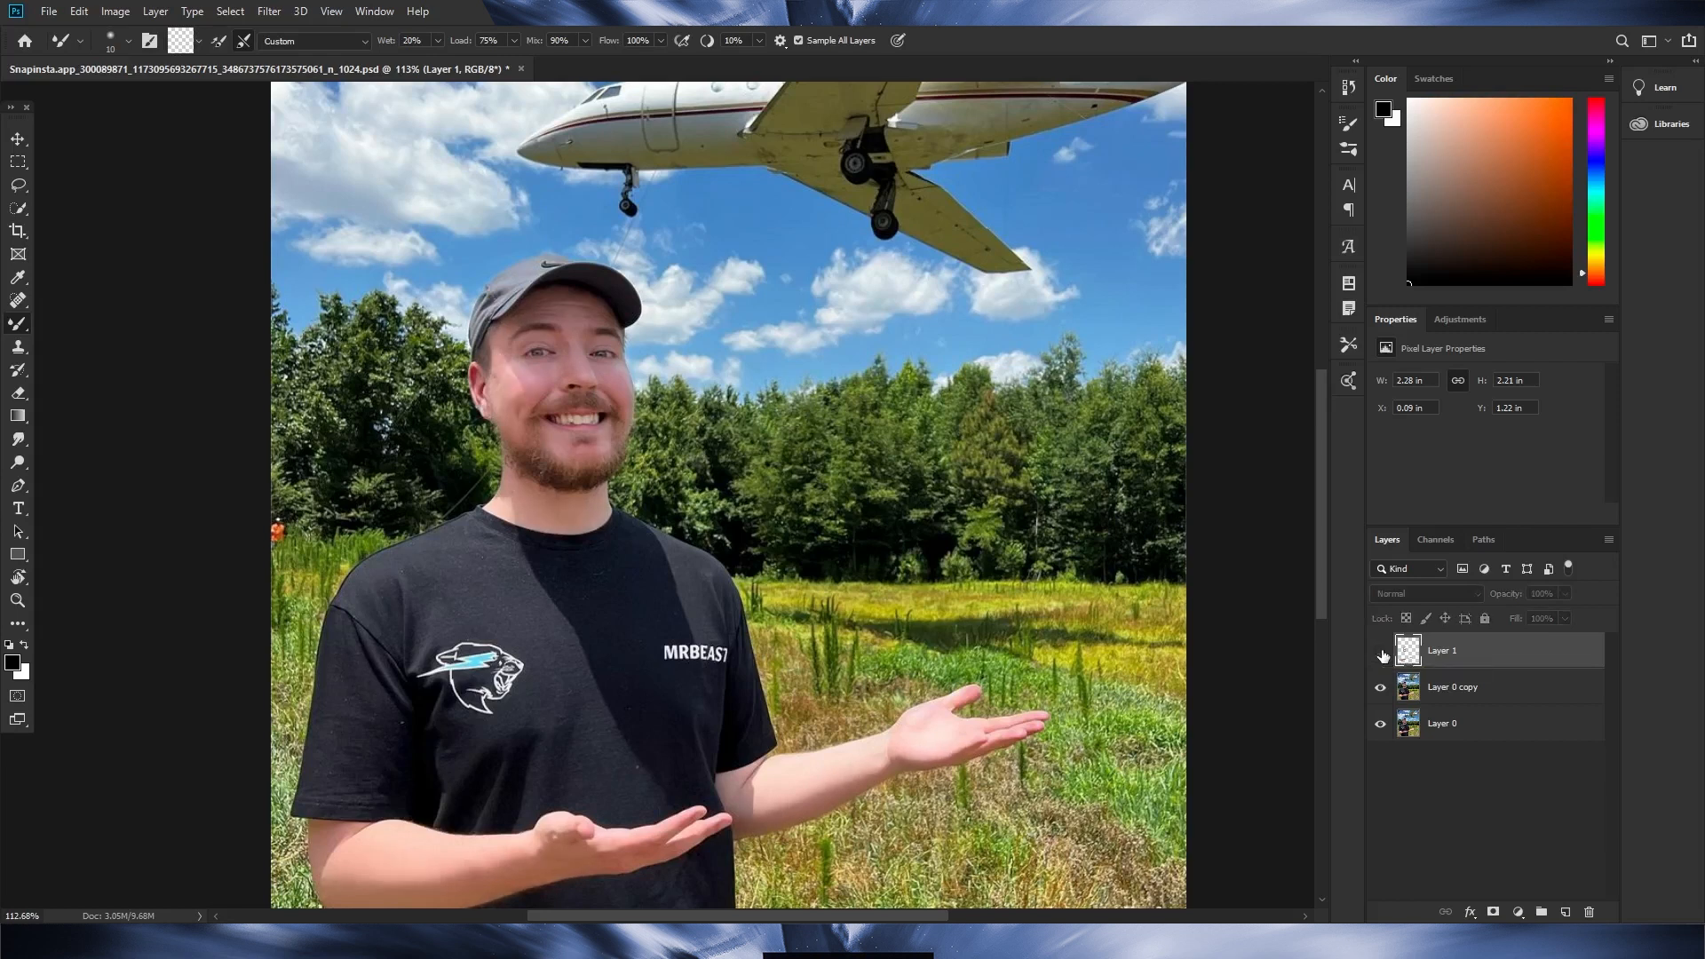
left_click(1382, 655)
scroll(481, 507, "up", 5)
scroll(513, 511, "down", 5)
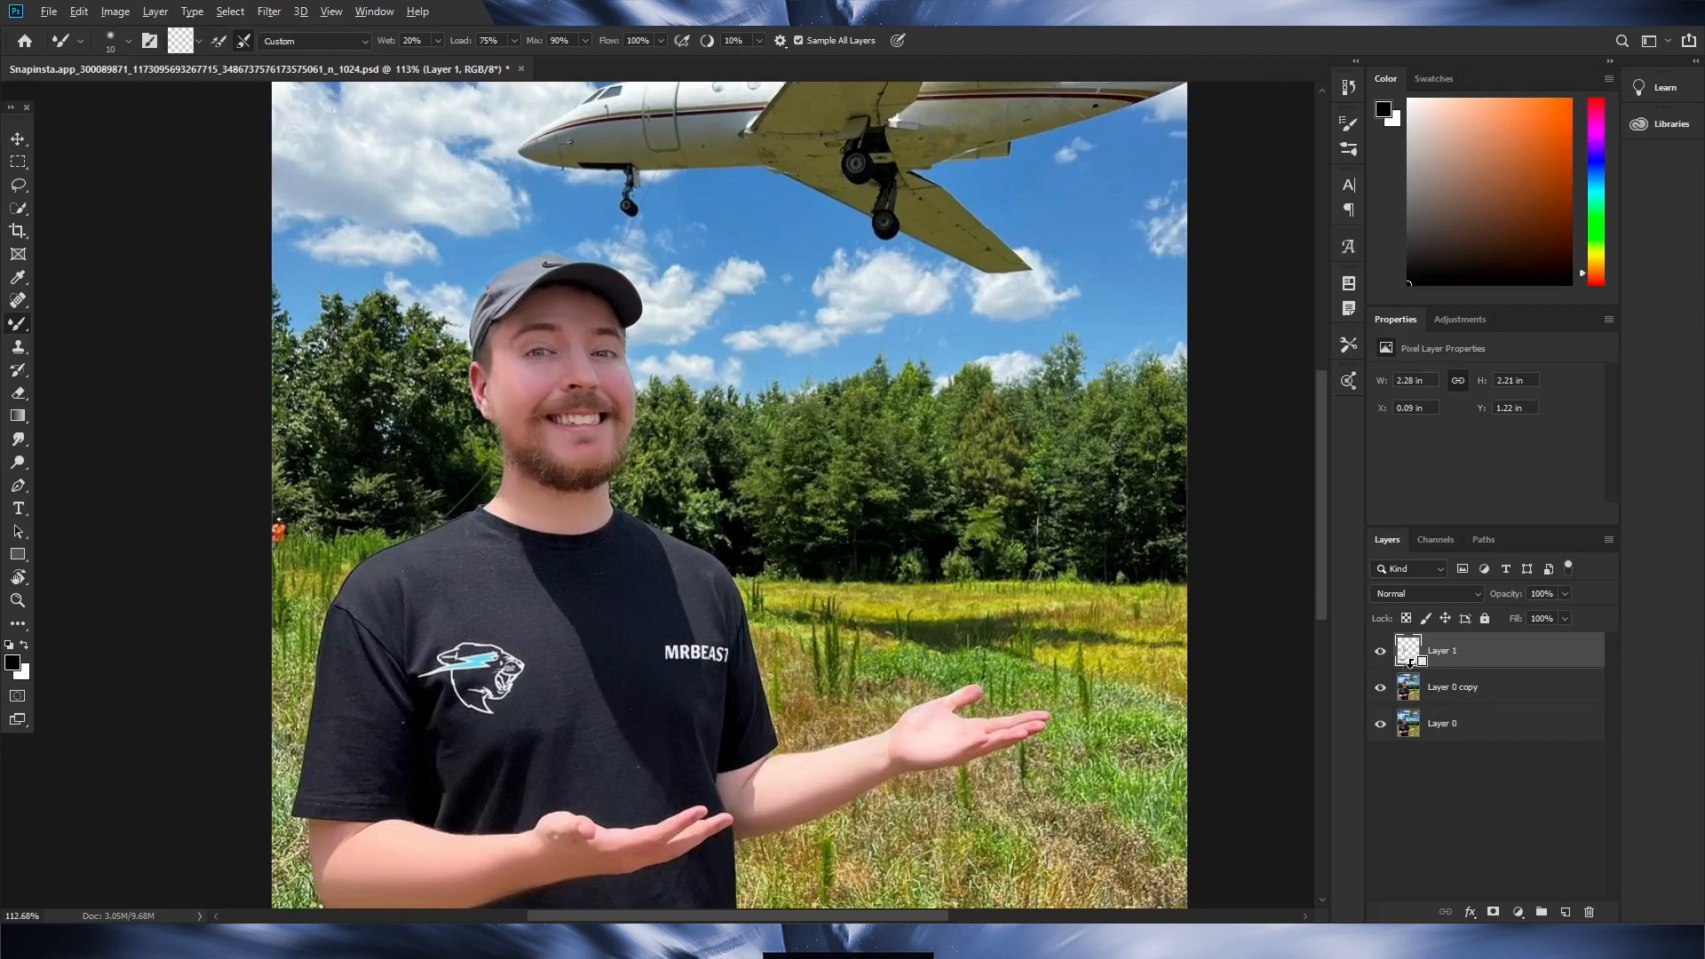
Add a new layer above Layer 1 and fill it with 50% Gray in Normal mode at 100% opacity.
left_click(1411, 665, "alt")
left_click(1441, 672, "alt")
left_click(1565, 911)
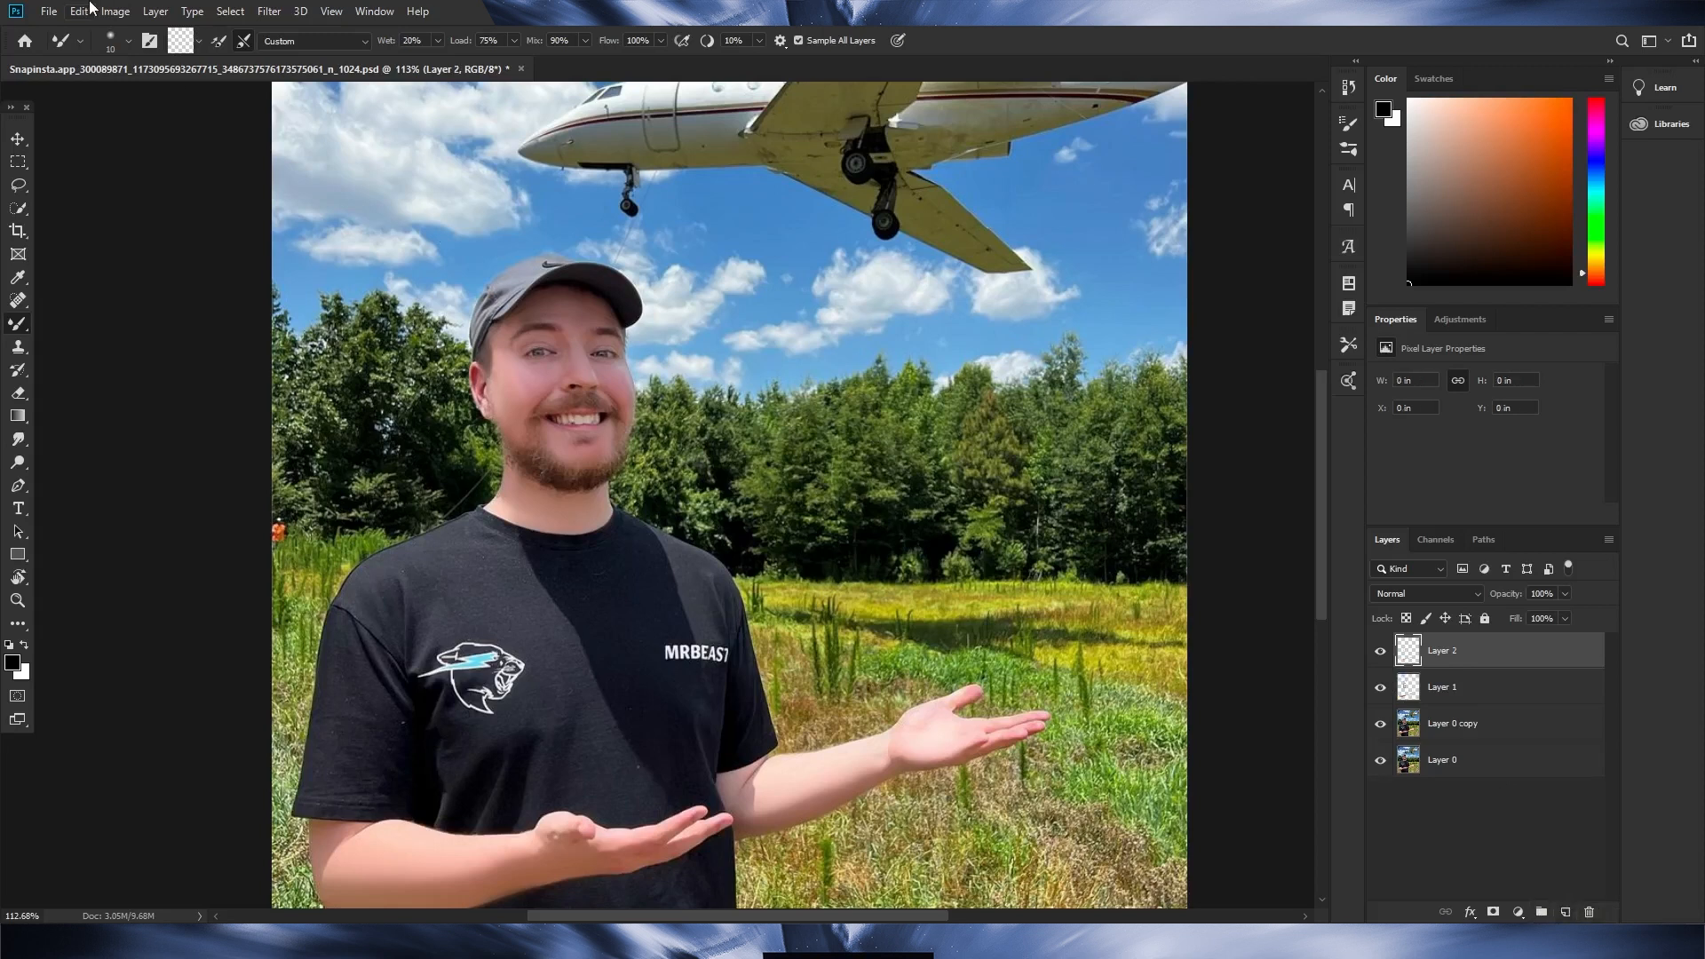
left_click(82, 11)
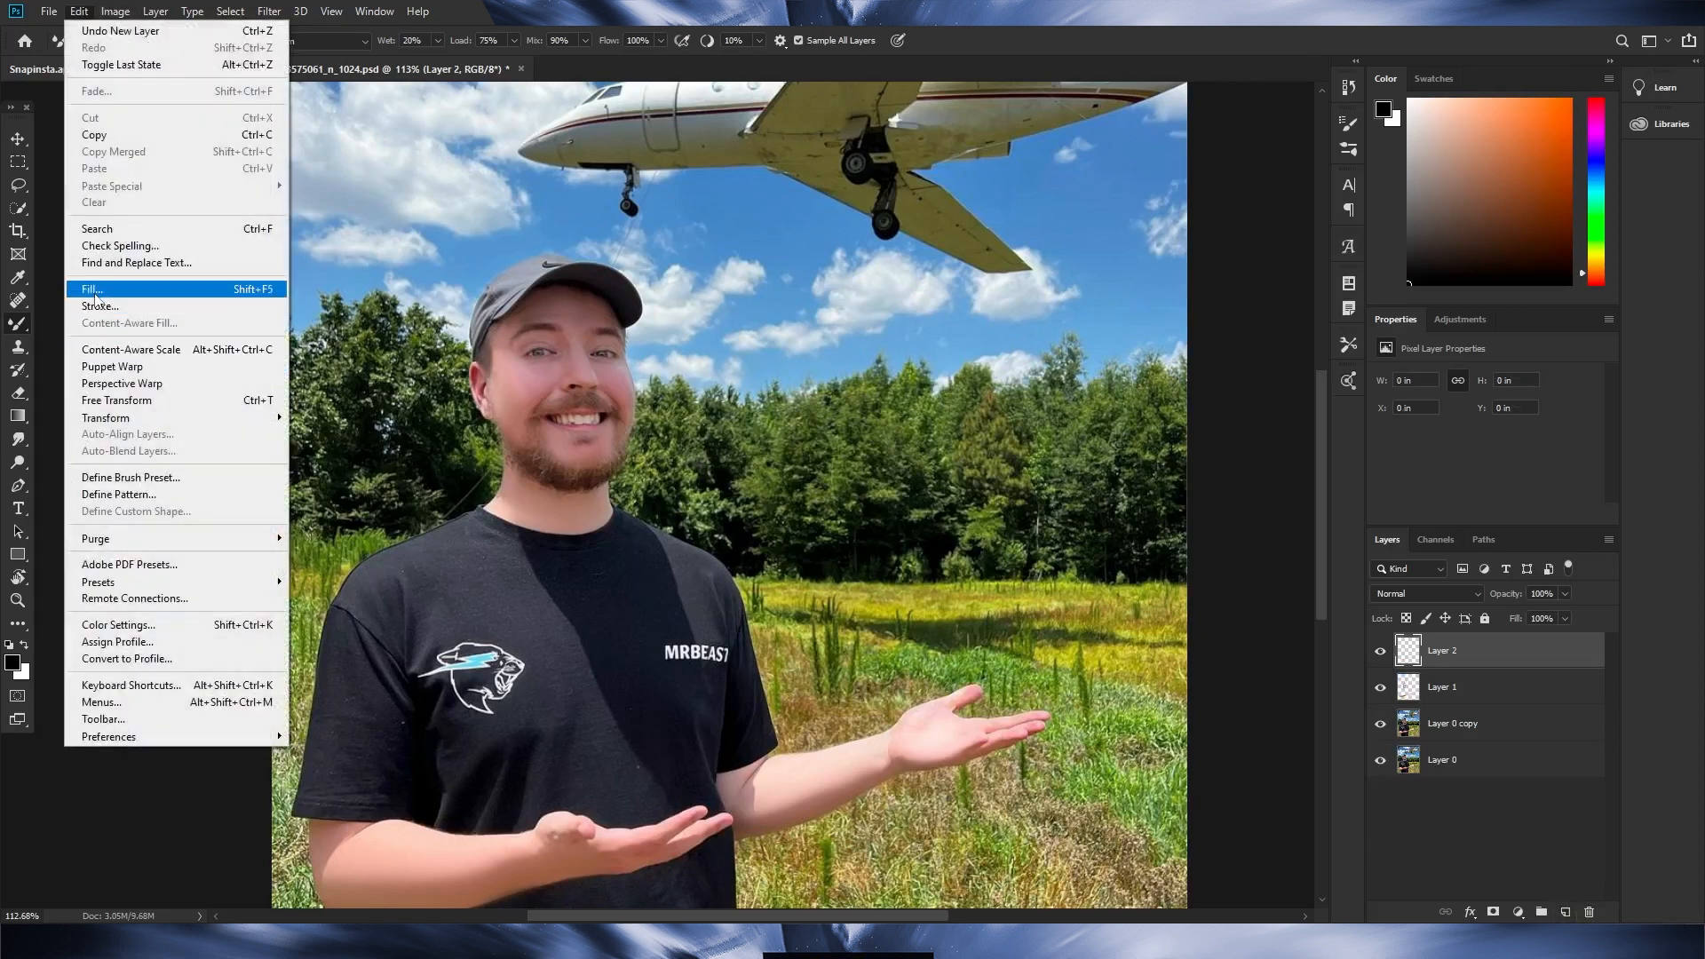
left_click(92, 289)
left_click(856, 258)
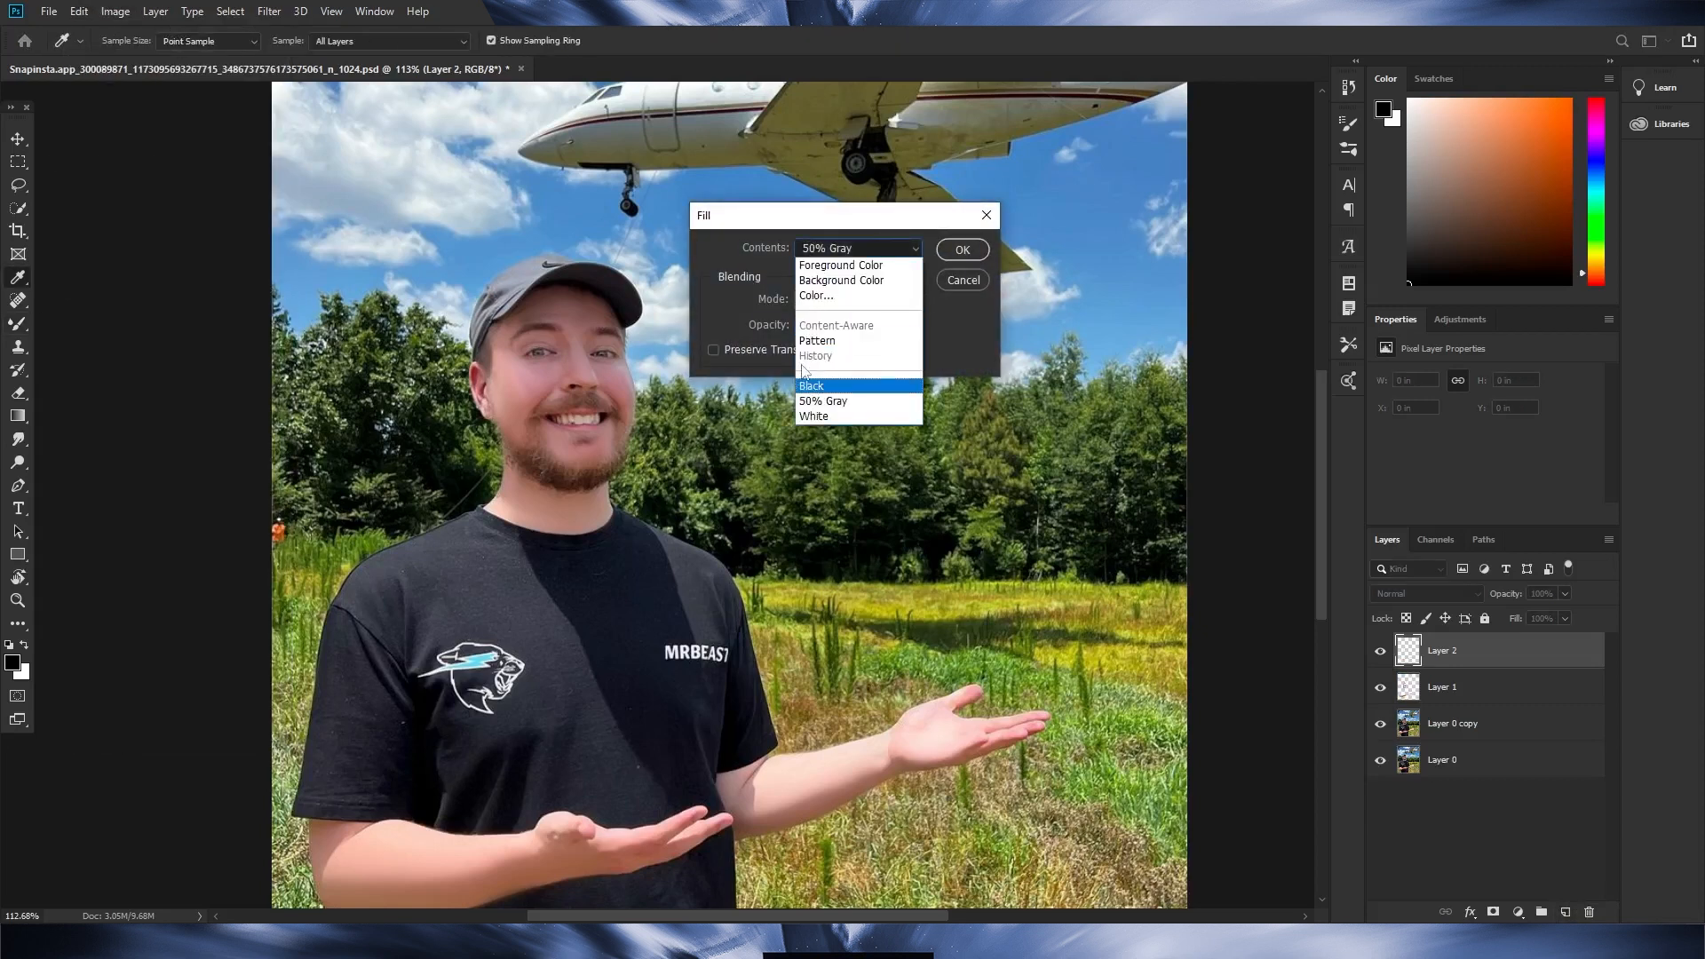
left_click(843, 384)
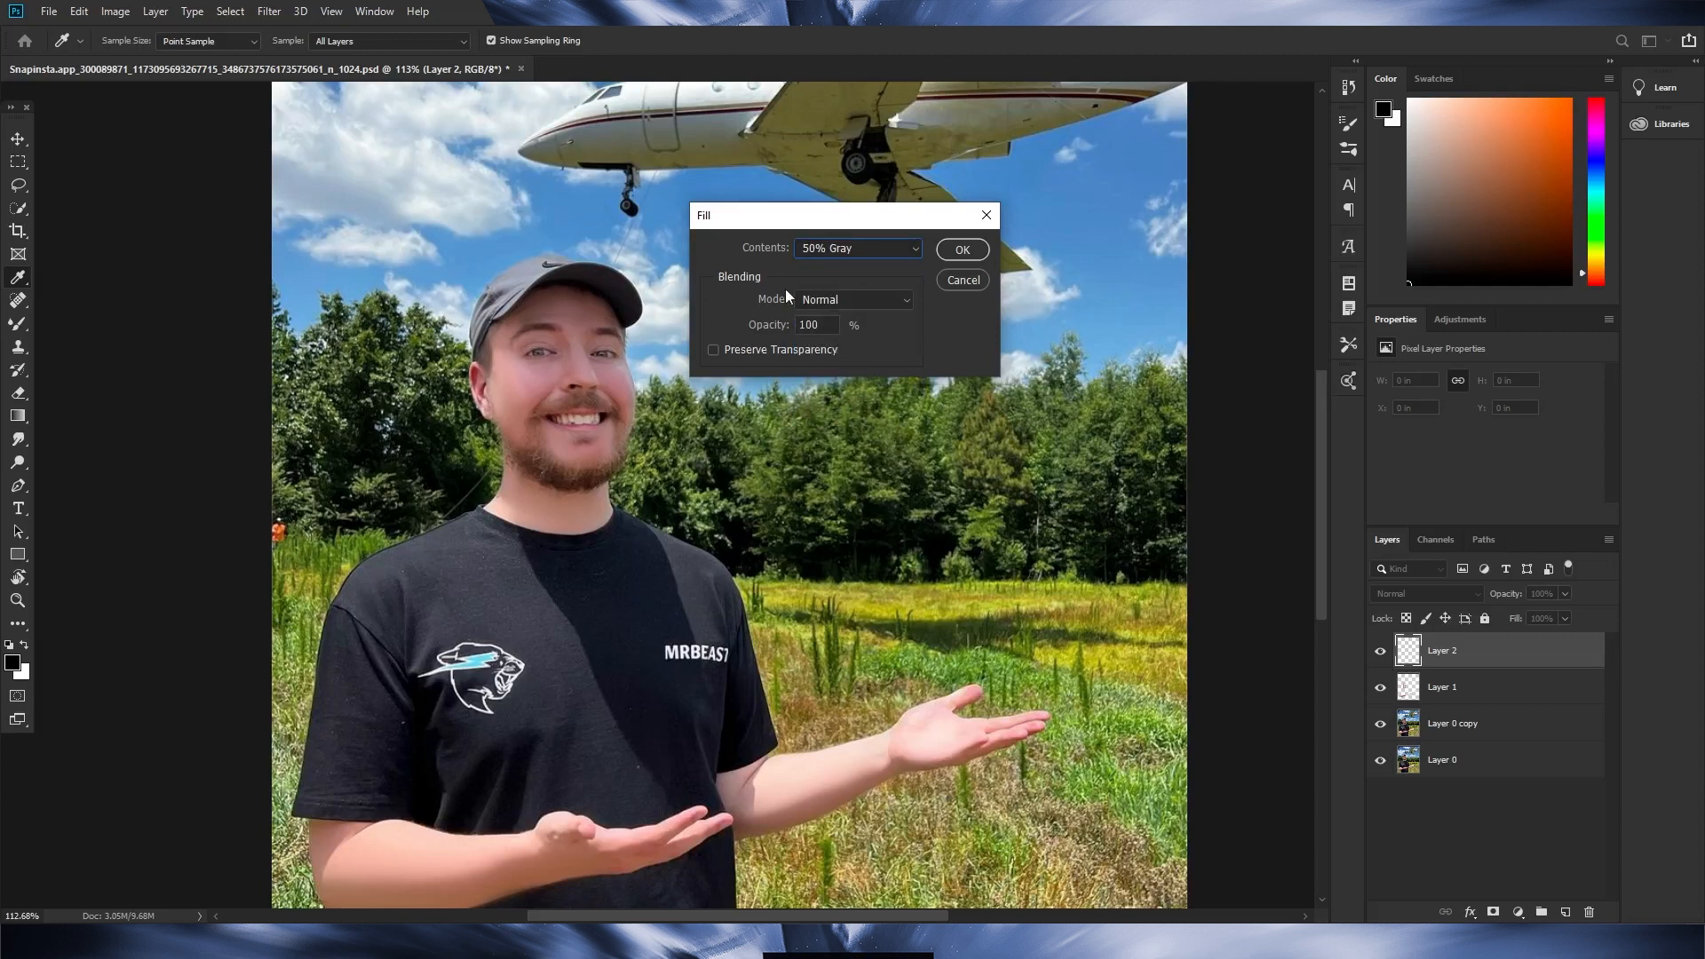
left_click(964, 251)
key("b")
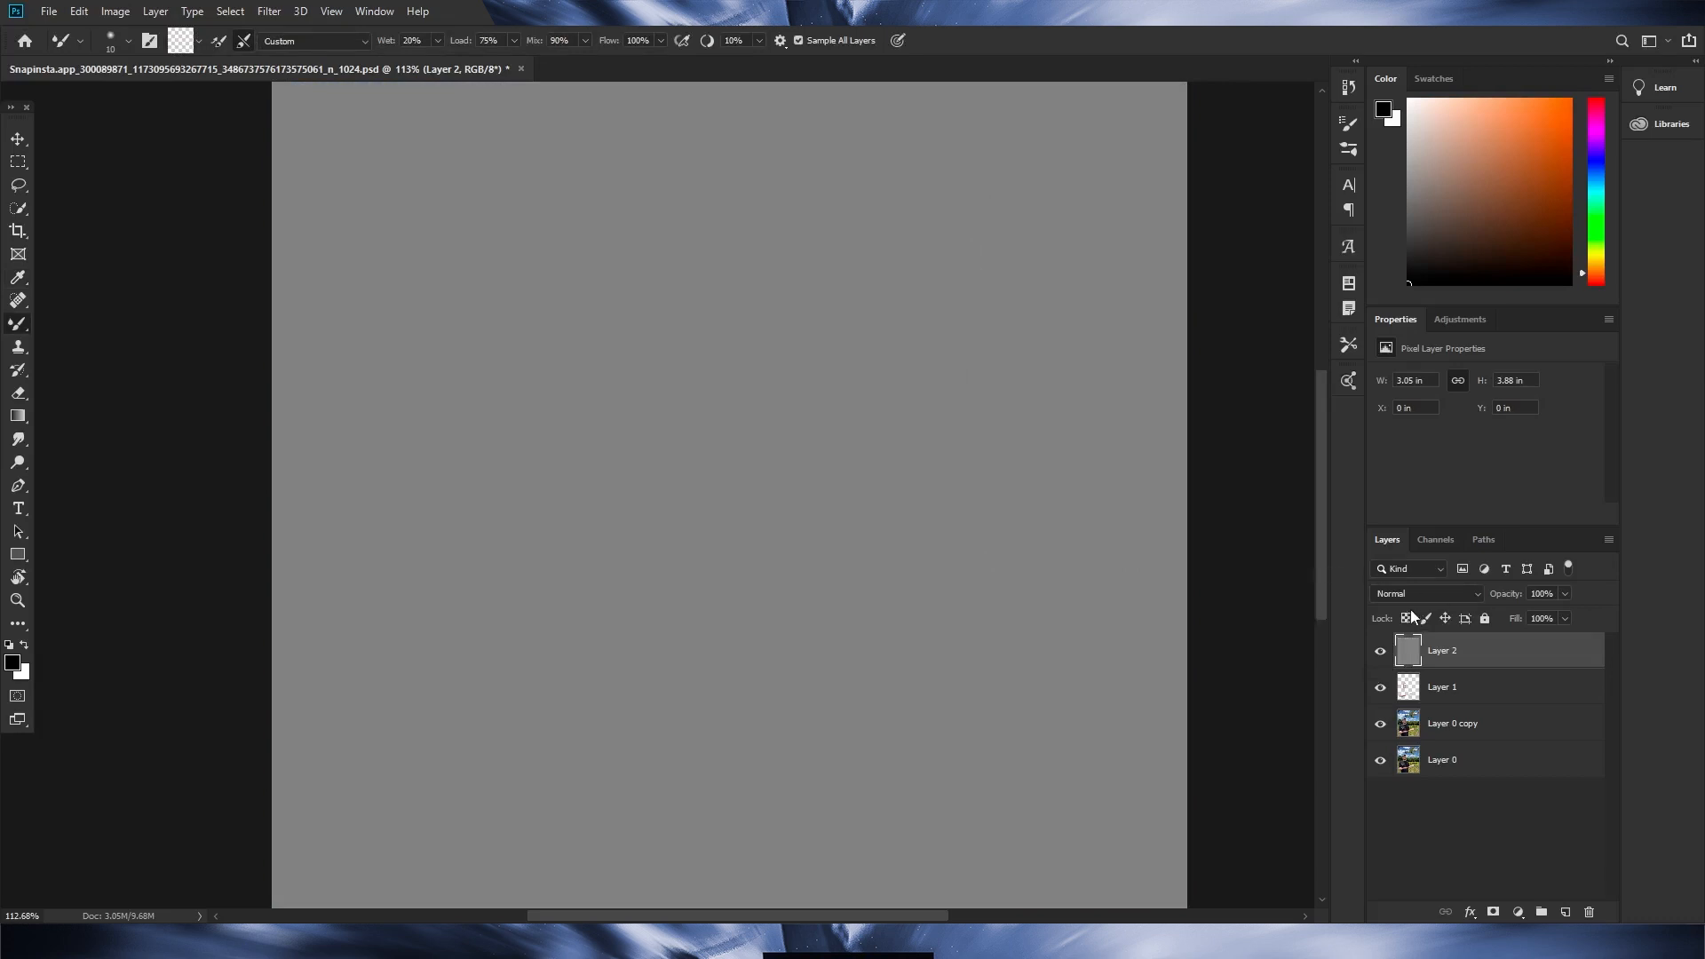
Set the gray layer's blend mode to Overlay.
left_click(1422, 670, "alt")
left_click(1422, 672, "alt")
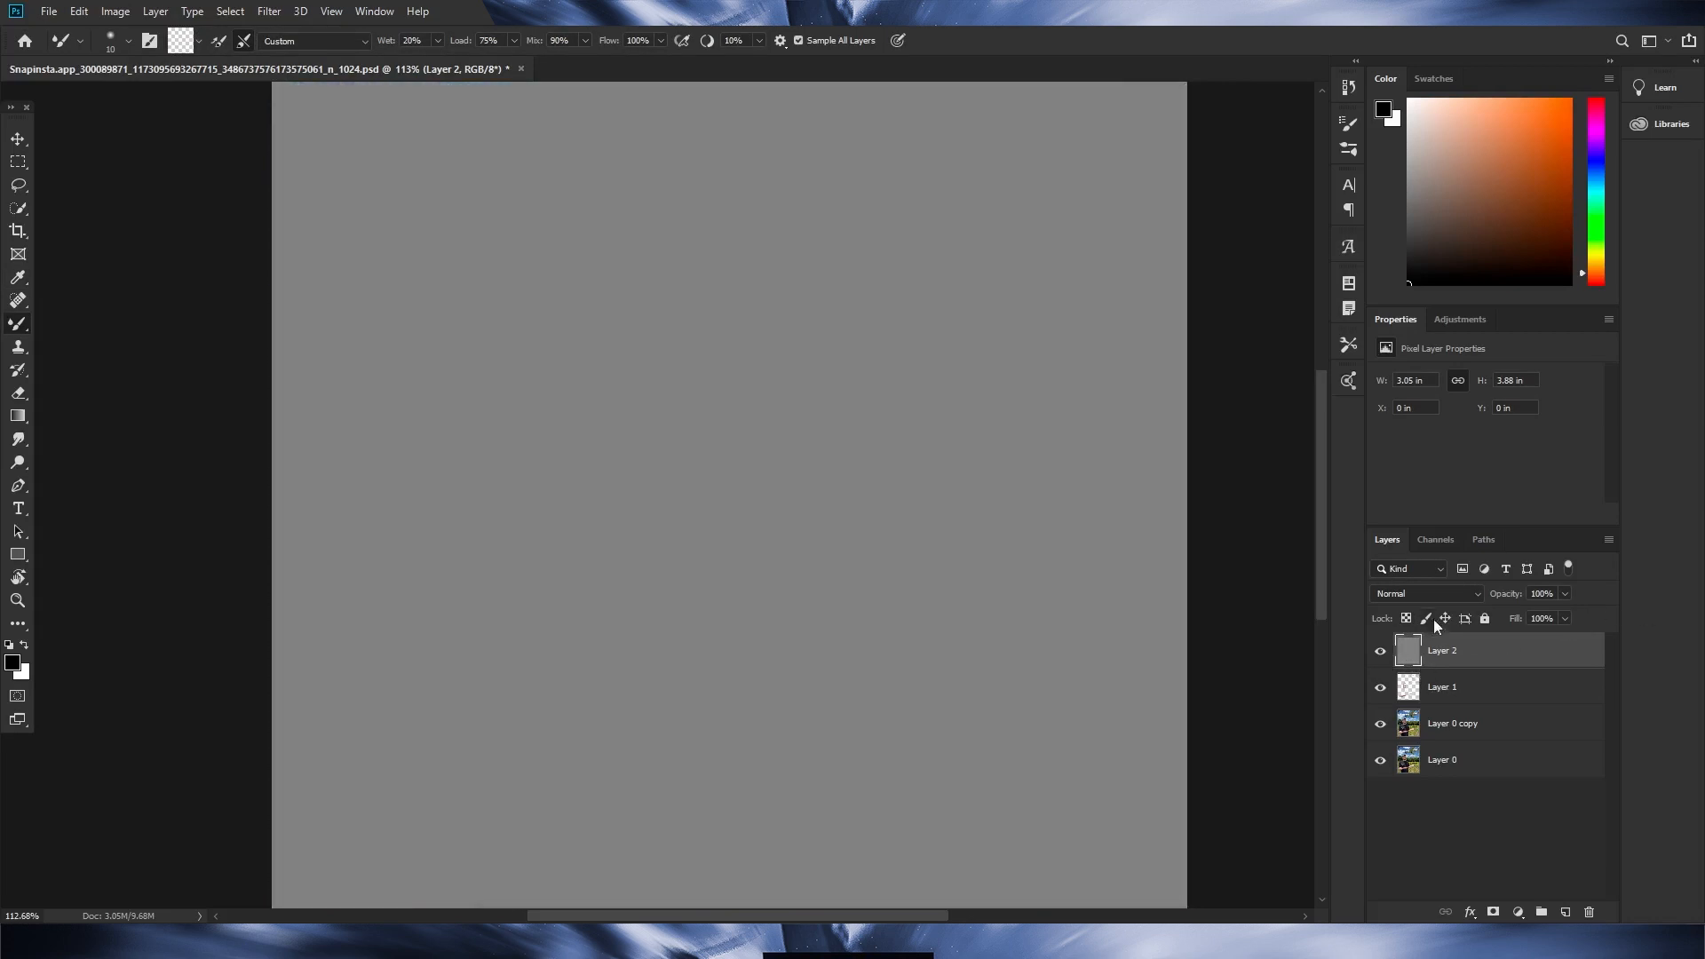
left_click(1464, 591)
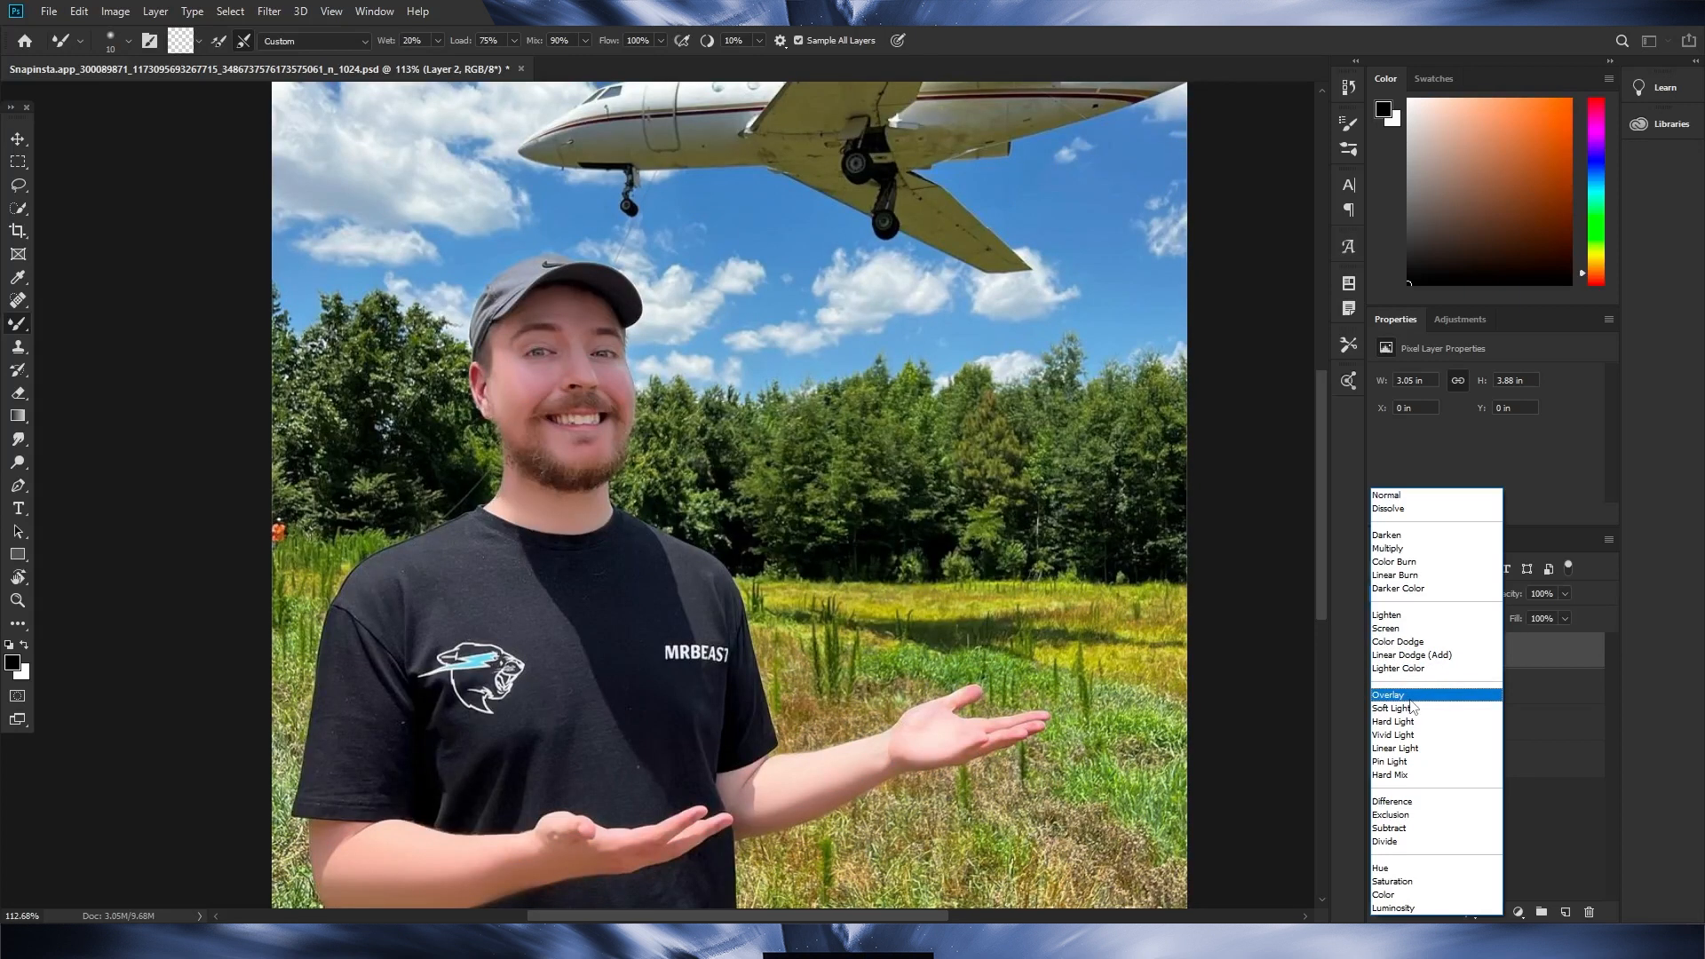
left_click(1411, 699)
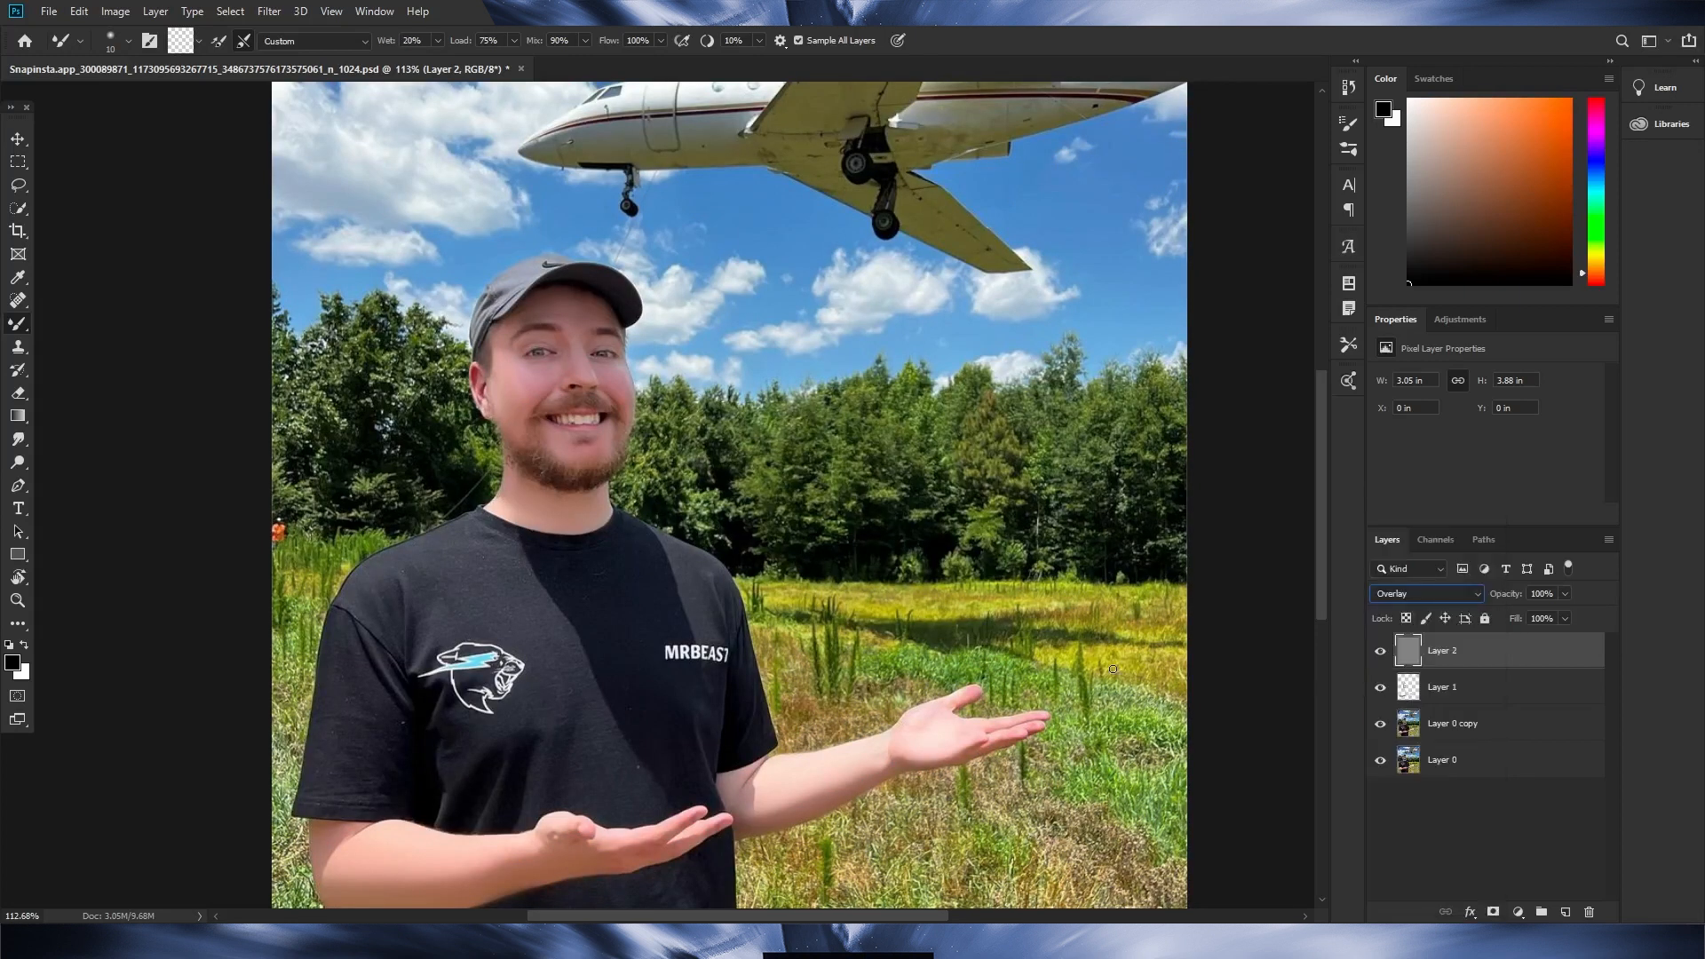
Select the Burn Tool for shading on the gray Overlay layer.
scroll(508, 644, "up", 4)
scroll(503, 586, "down", 5)
scroll(505, 498, "up", 7)
scroll(513, 480, "down", 5)
scroll(516, 479, "down", 4)
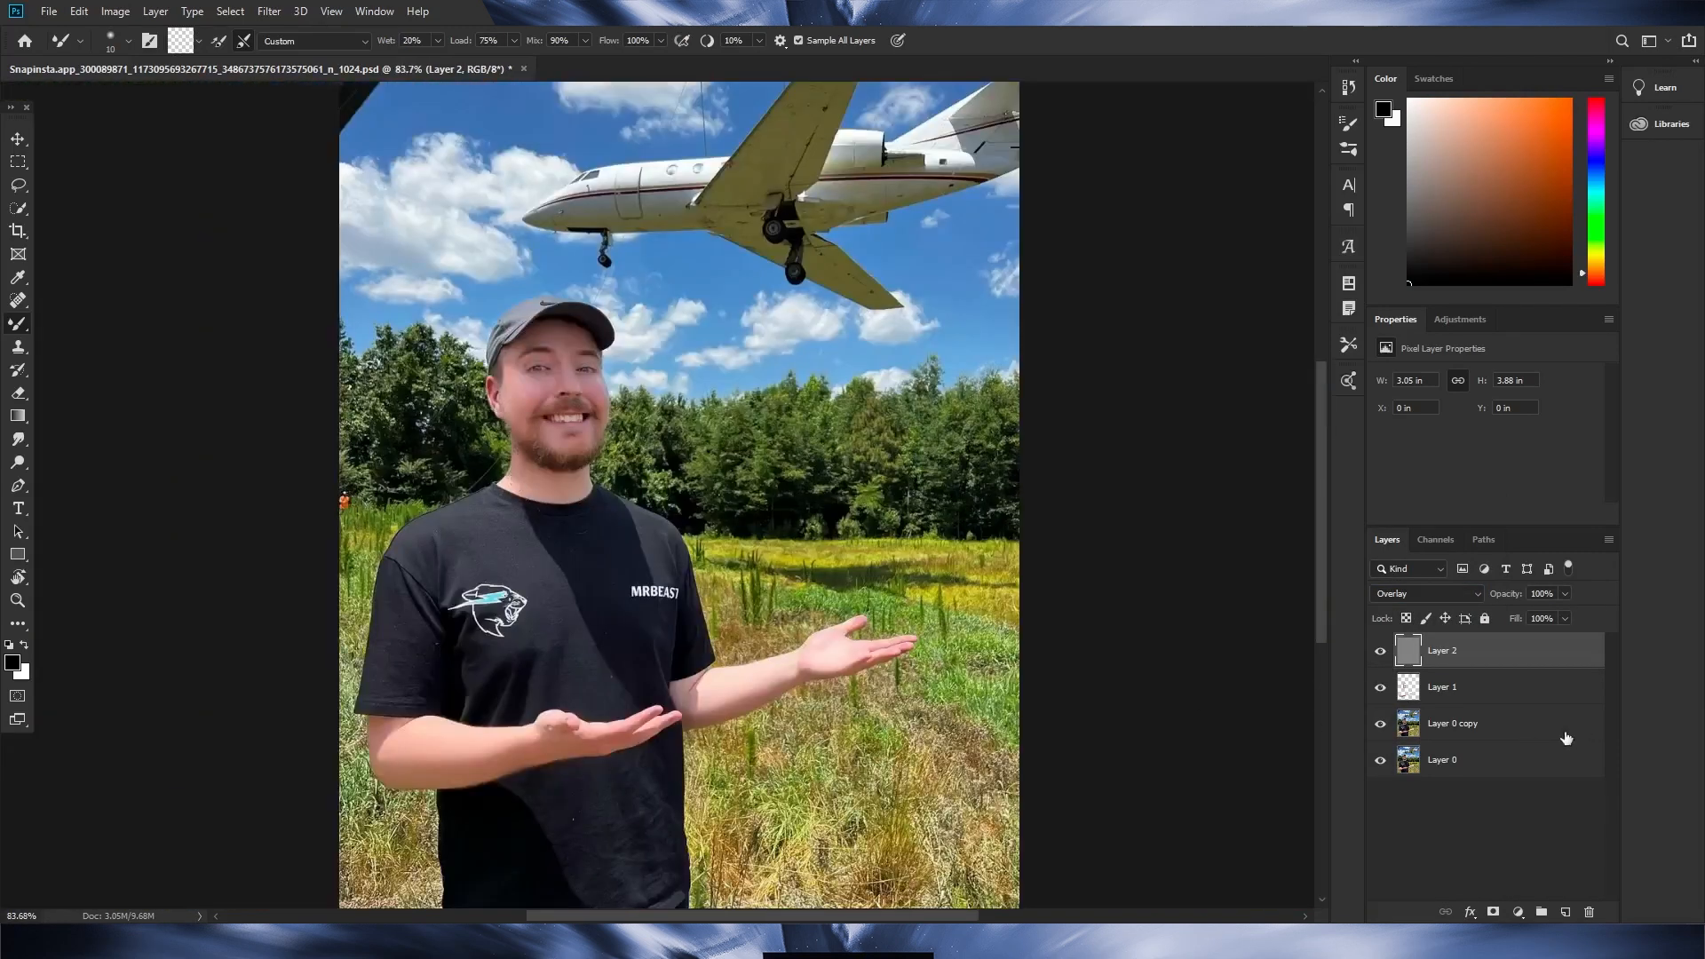
left_click(24, 461)
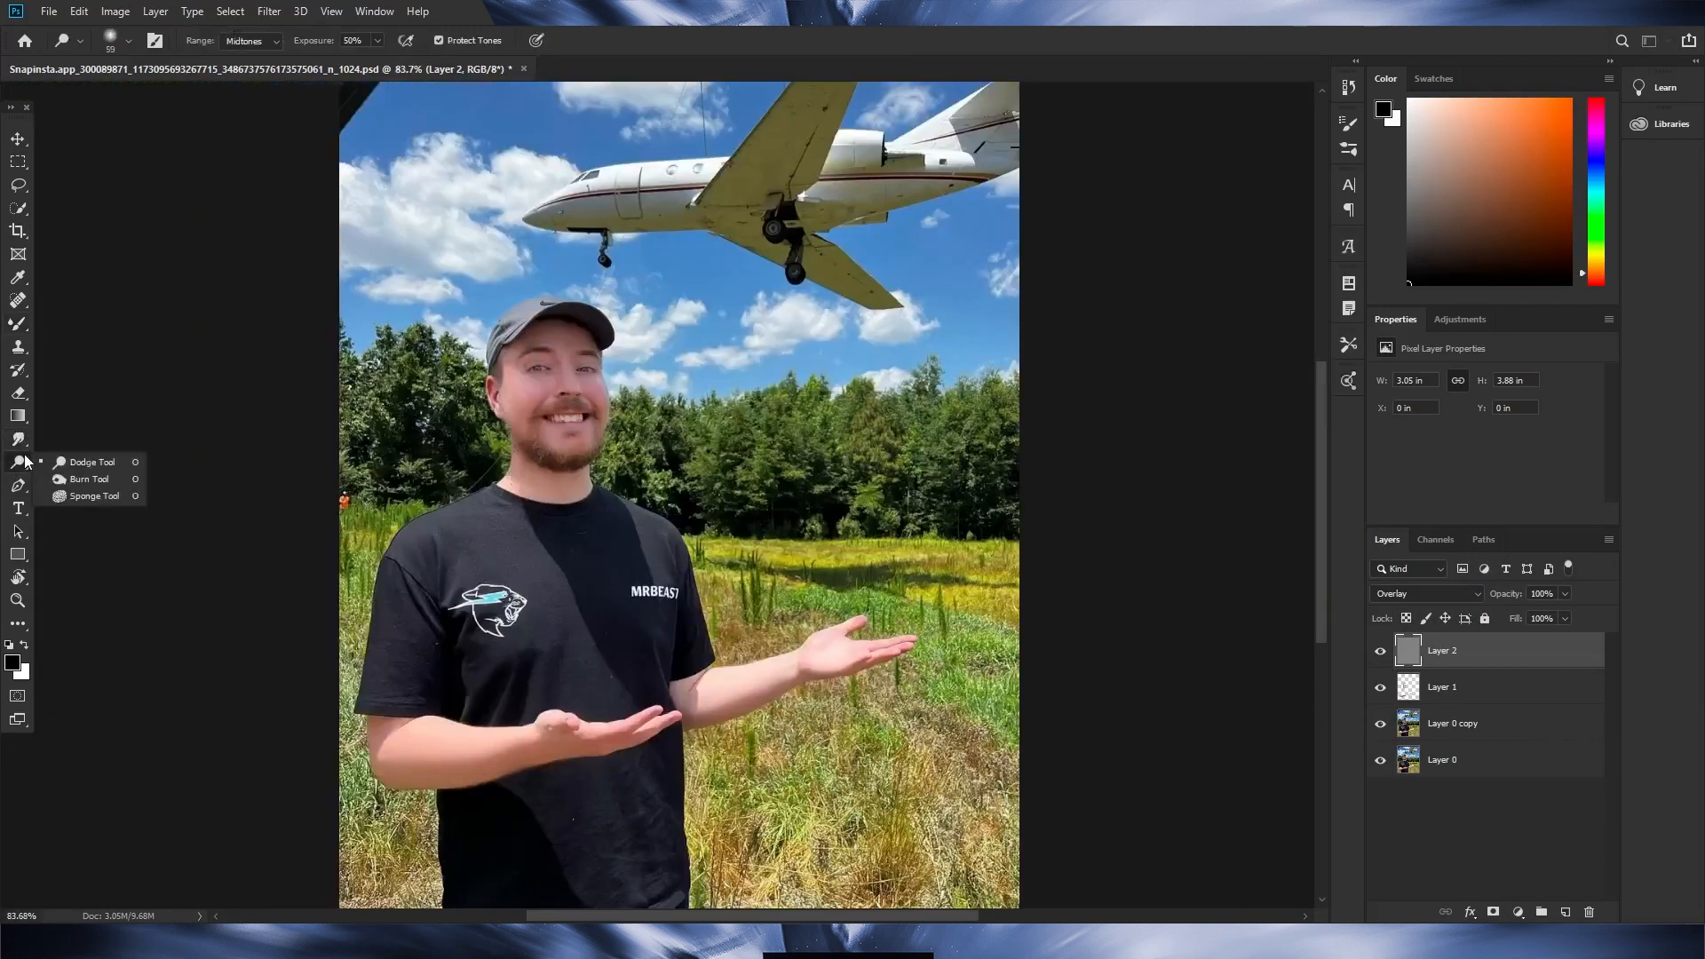
left_click(91, 481)
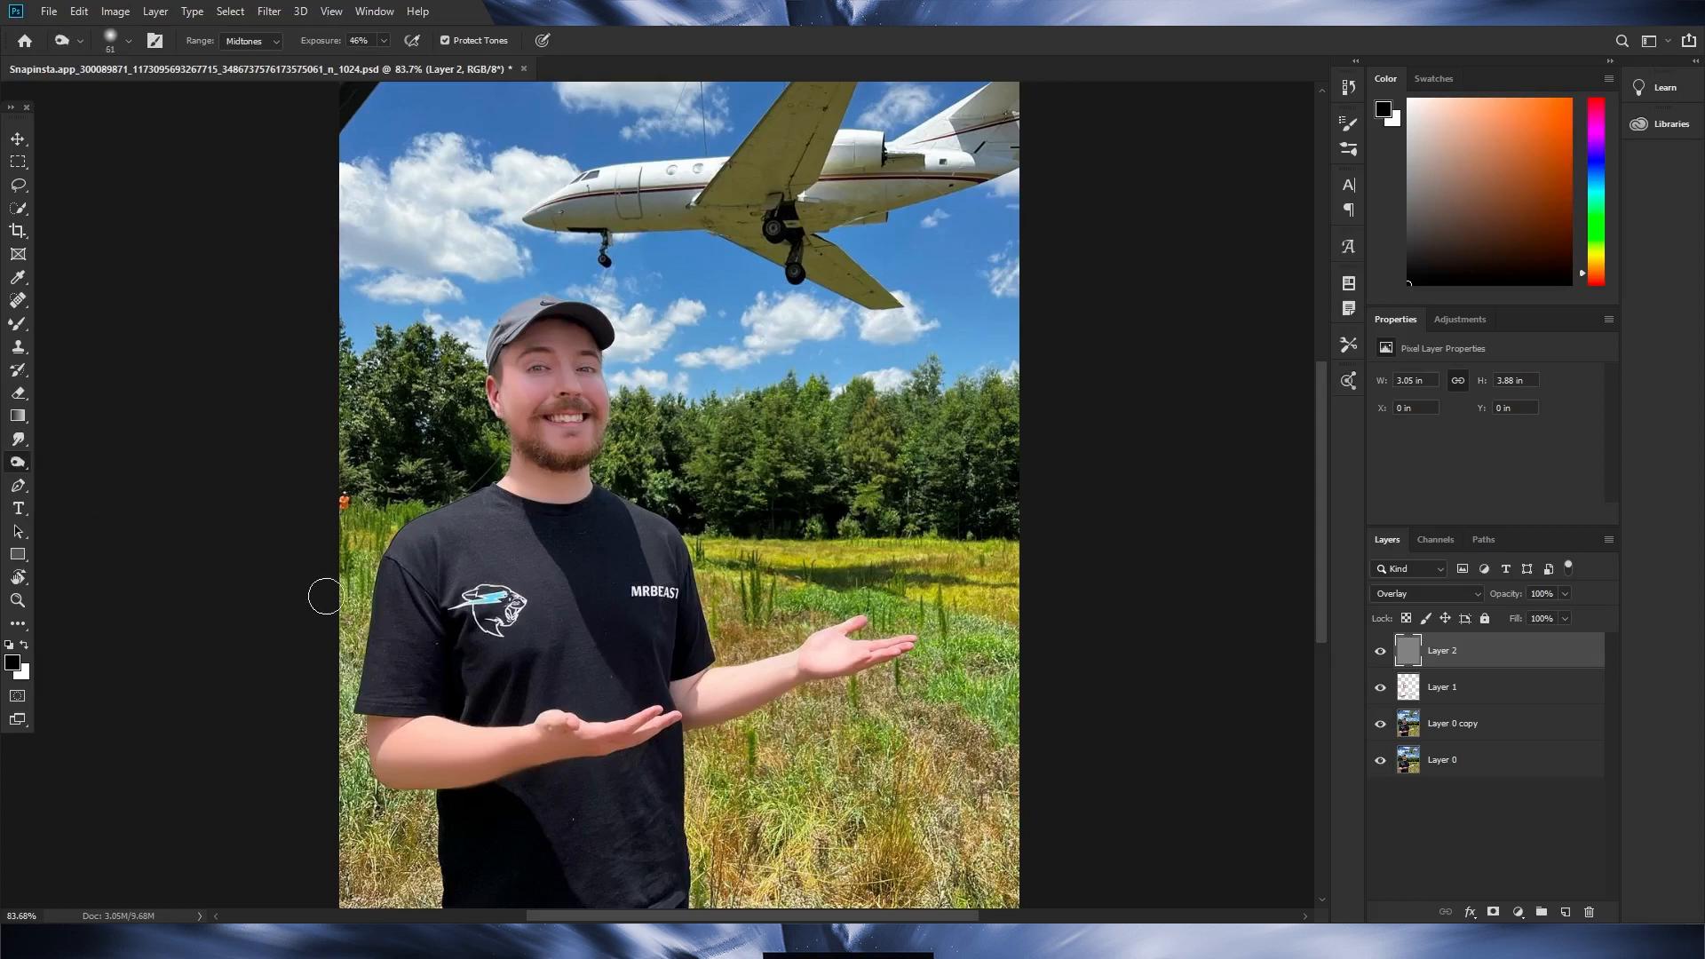
Burn the shaded edges of the face, arms and shirt on the gray Overlay layer at 46% exposure.
scroll(352, 565, "up", 1)
scroll(462, 548, "up", 7)
scroll(456, 520, "down", 3)
scroll(458, 484, "up", 5)
left_click_drag(473, 462, 531, 470)
mouse_move(475, 363)
left_mouse_down()
mouse_move(533, 670)
mouse_move(536, 629)
mouse_move(580, 705)
left_mouse_up()
scroll(536, 635, "down", 6)
scroll(639, 679, "down", 2)
mouse_move(1035, 377)
left_mouse_down()
mouse_move(1070, 495)
mouse_move(1052, 610)
left_mouse_up()
scroll(888, 693, "down", 3)
scroll(914, 655, "down", 3)
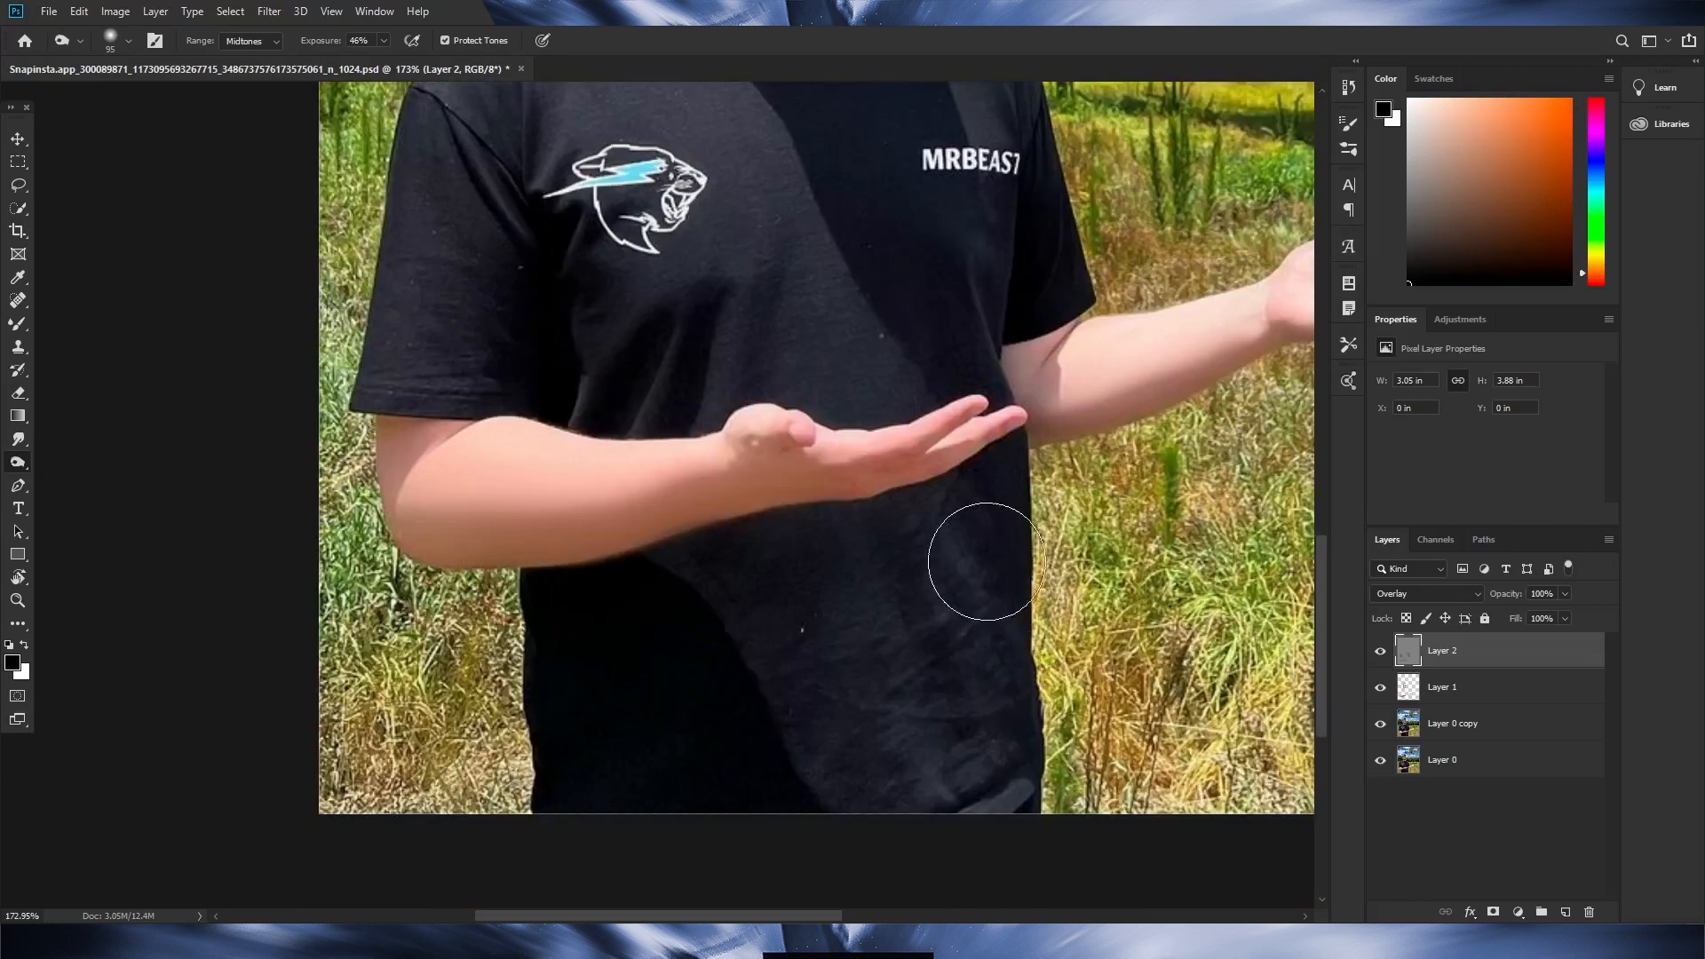
scroll(712, 708, "up", 6)
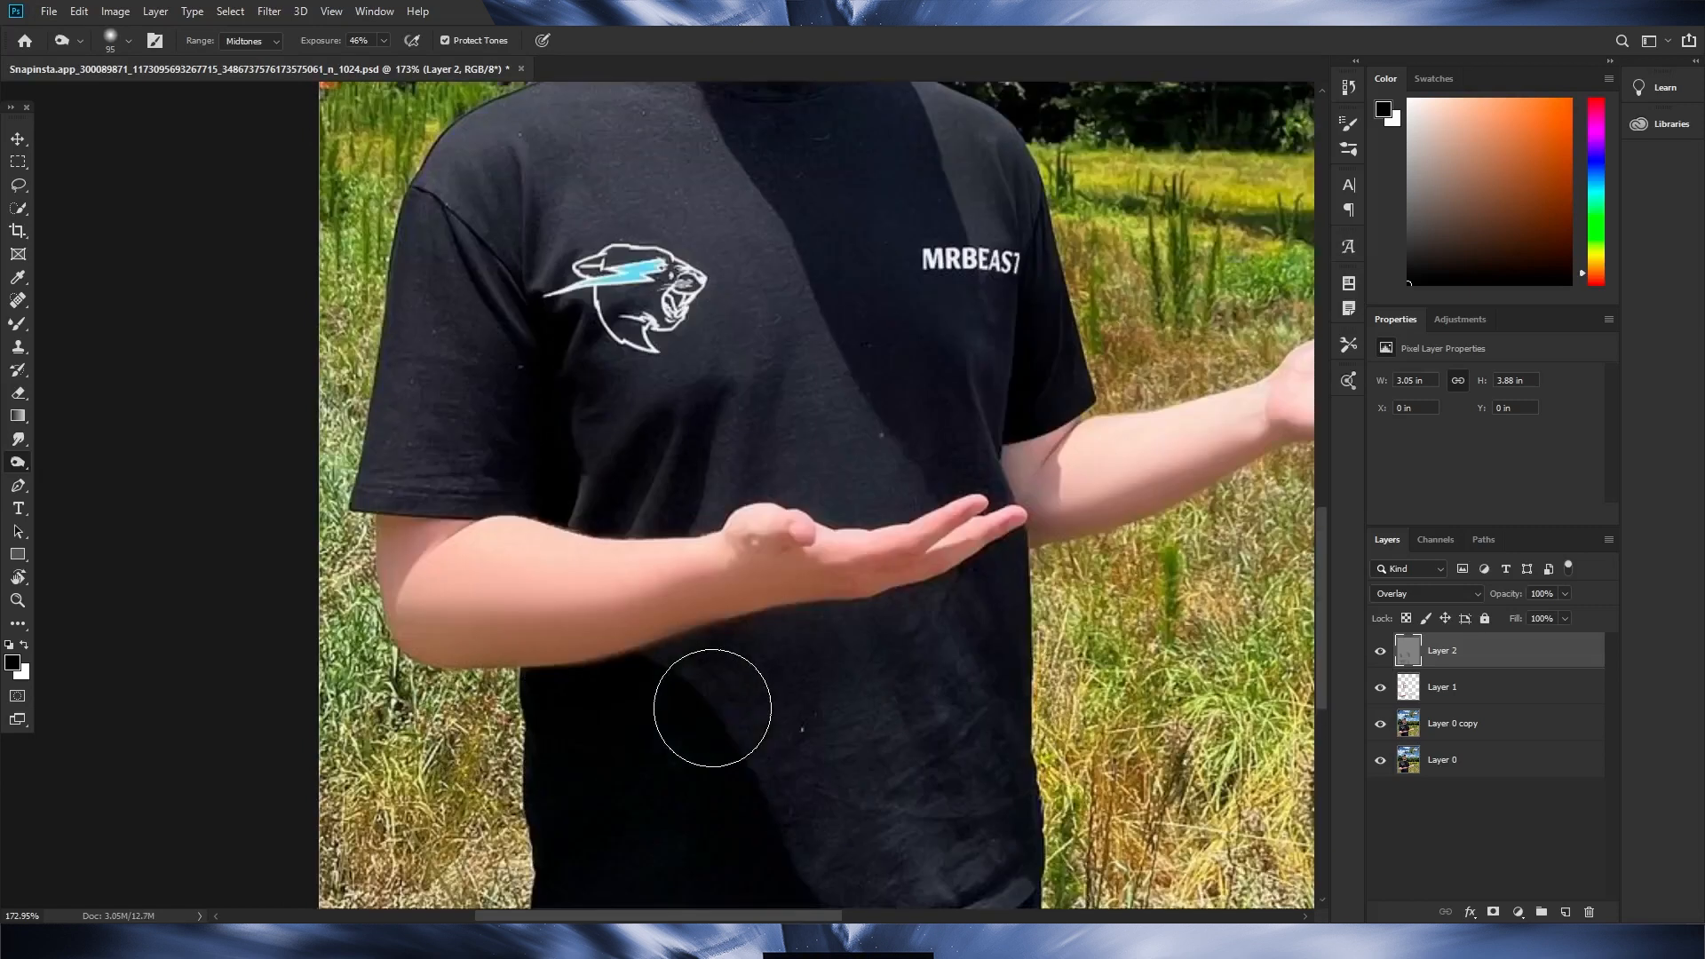
scroll(621, 293, "up", 5)
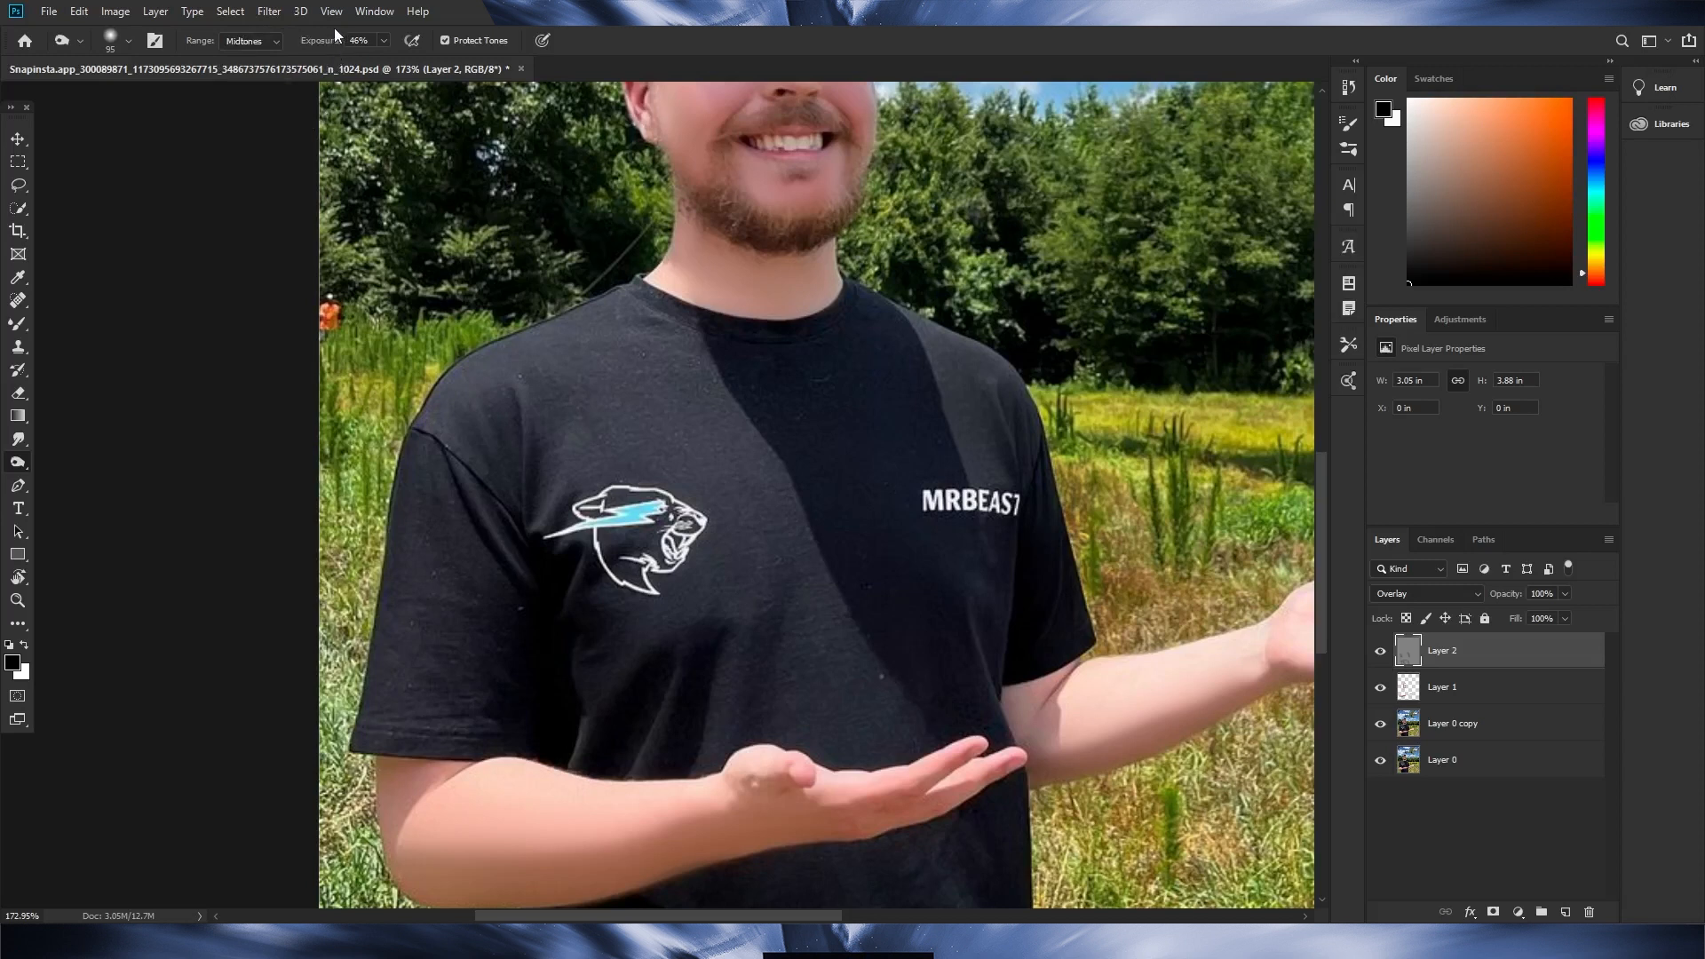
Deepen the shadows around the cap, beard and shirt shoulders with a smaller Burn brush.
scroll(799, 418, "up", 6)
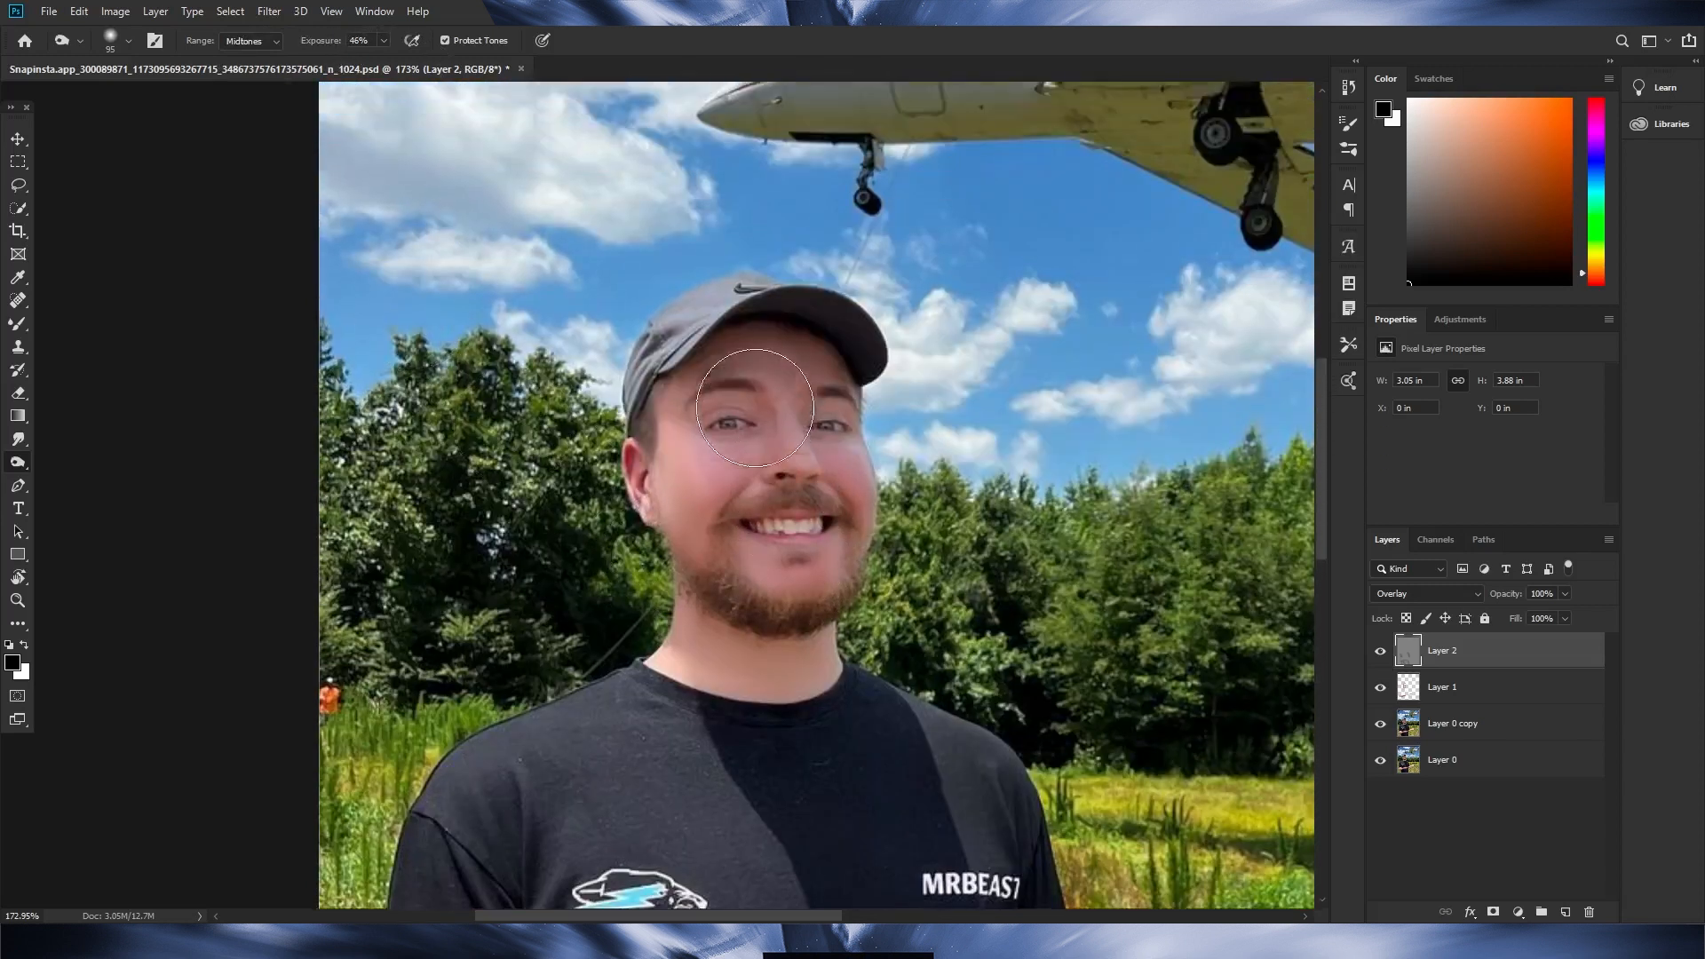
right_click(793, 414, "alt")
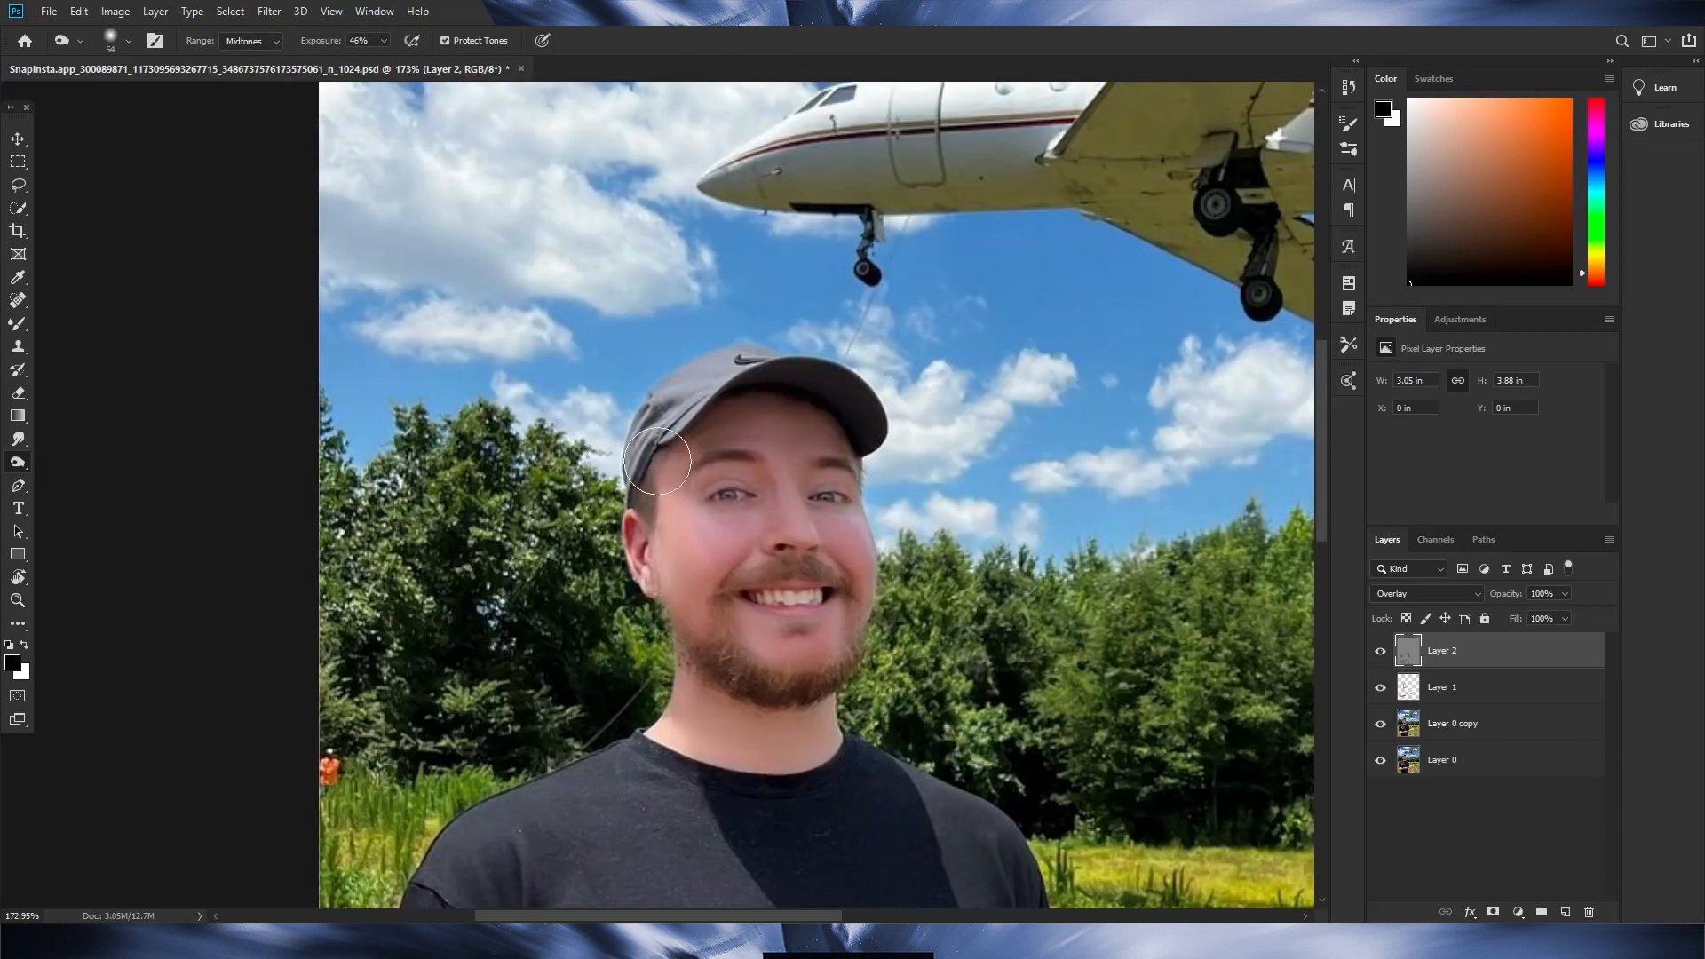
scroll(799, 533, "down", 1)
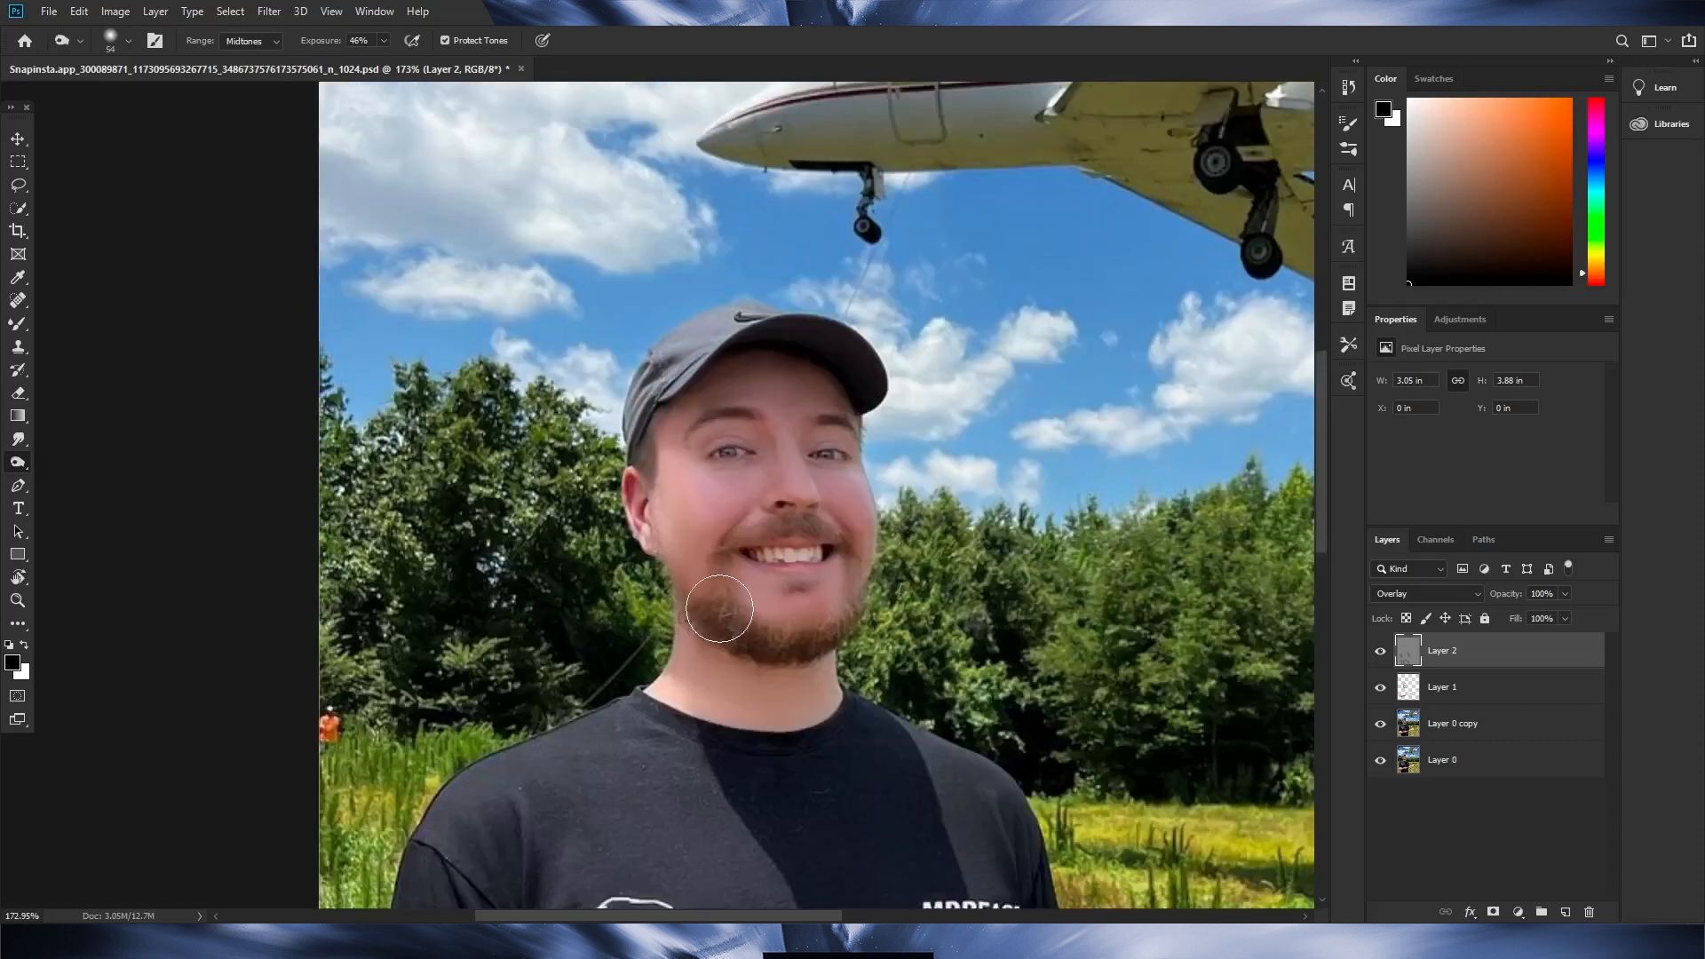
scroll(838, 639, "down", 2)
scroll(704, 648, "up", 3)
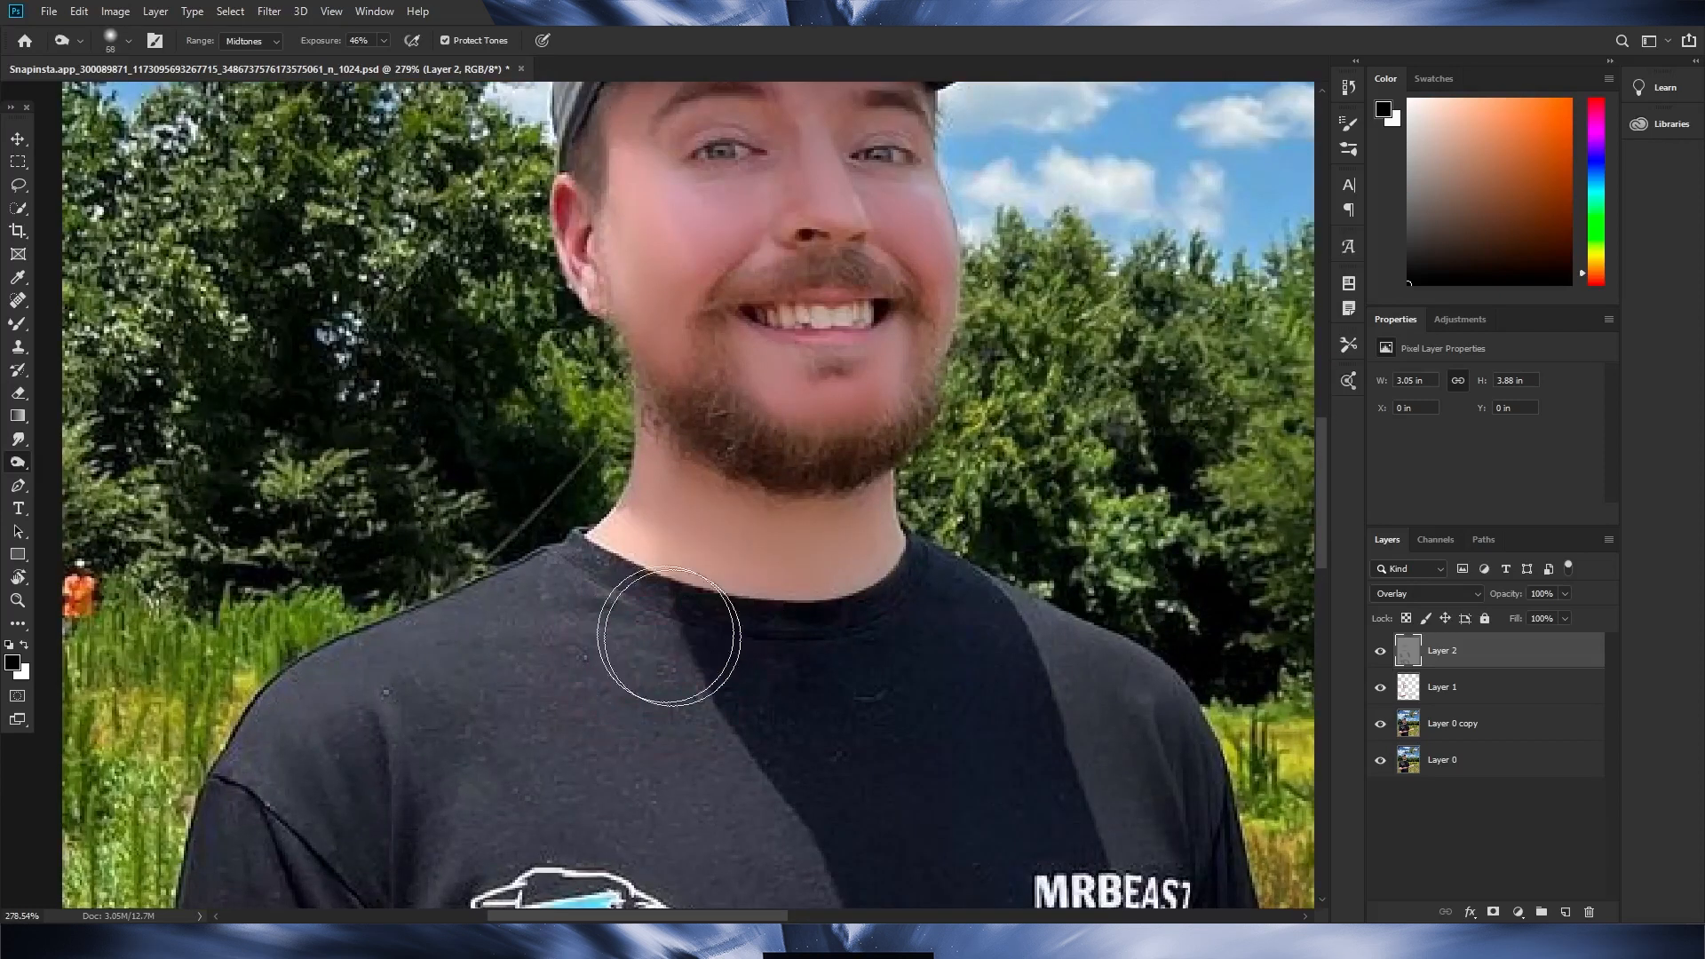
scroll(502, 556, "down", 3)
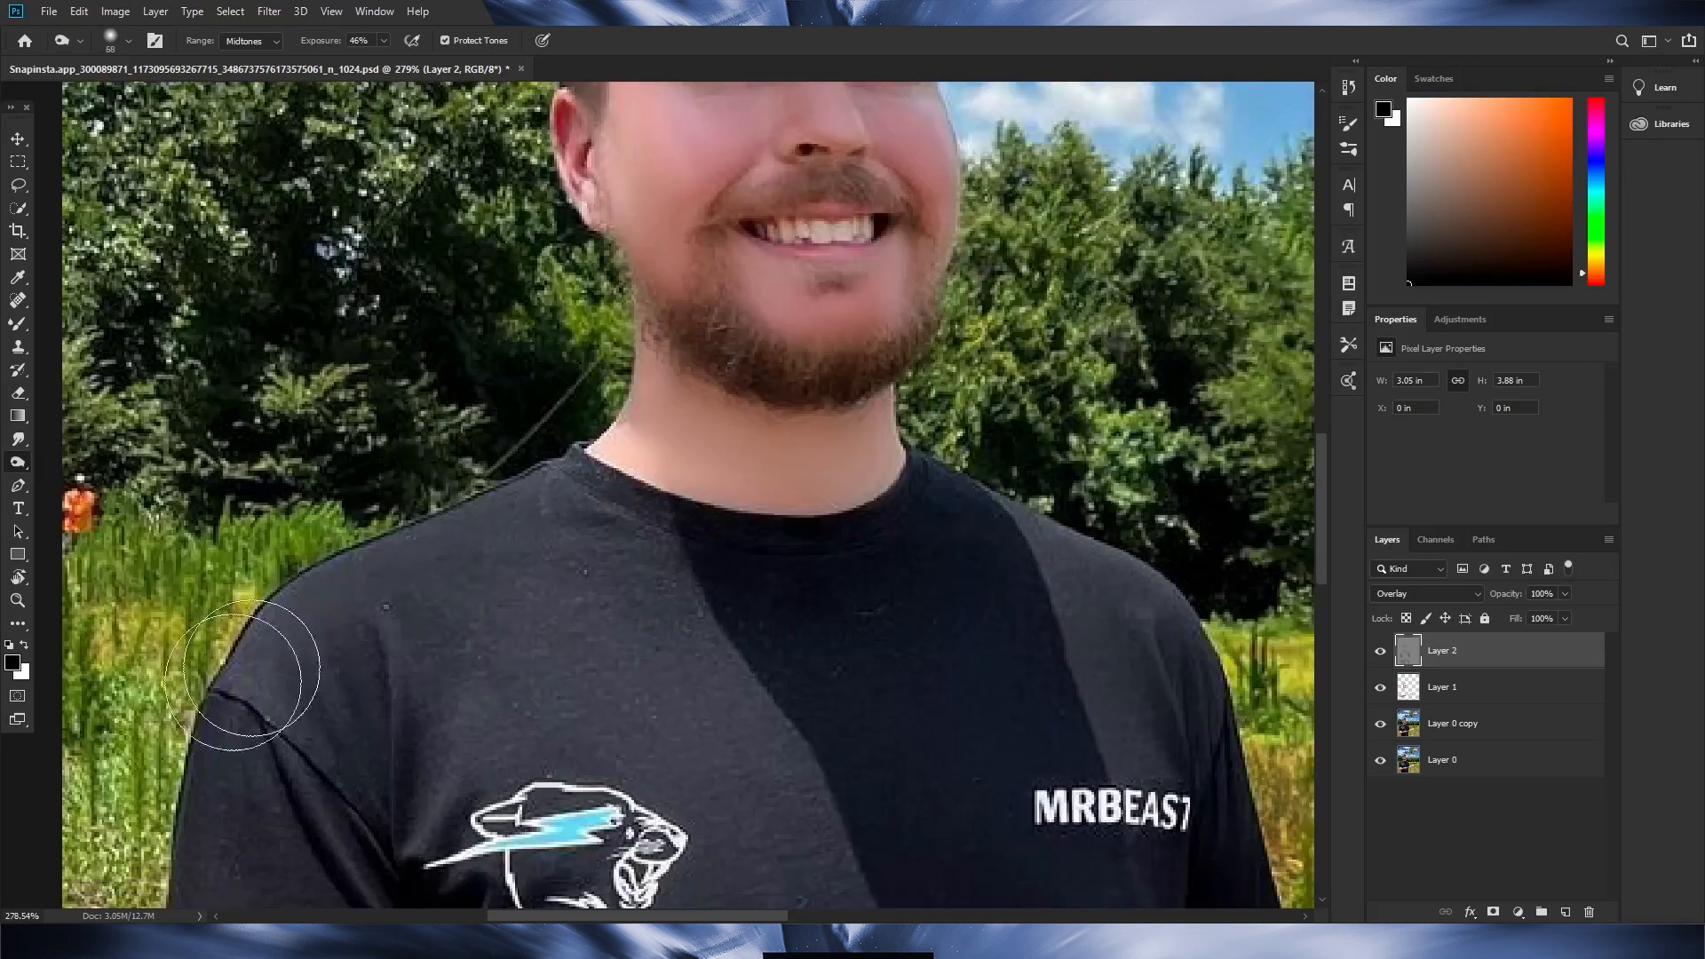
scroll(279, 696, "down", 3)
scroll(279, 697, "down", 3)
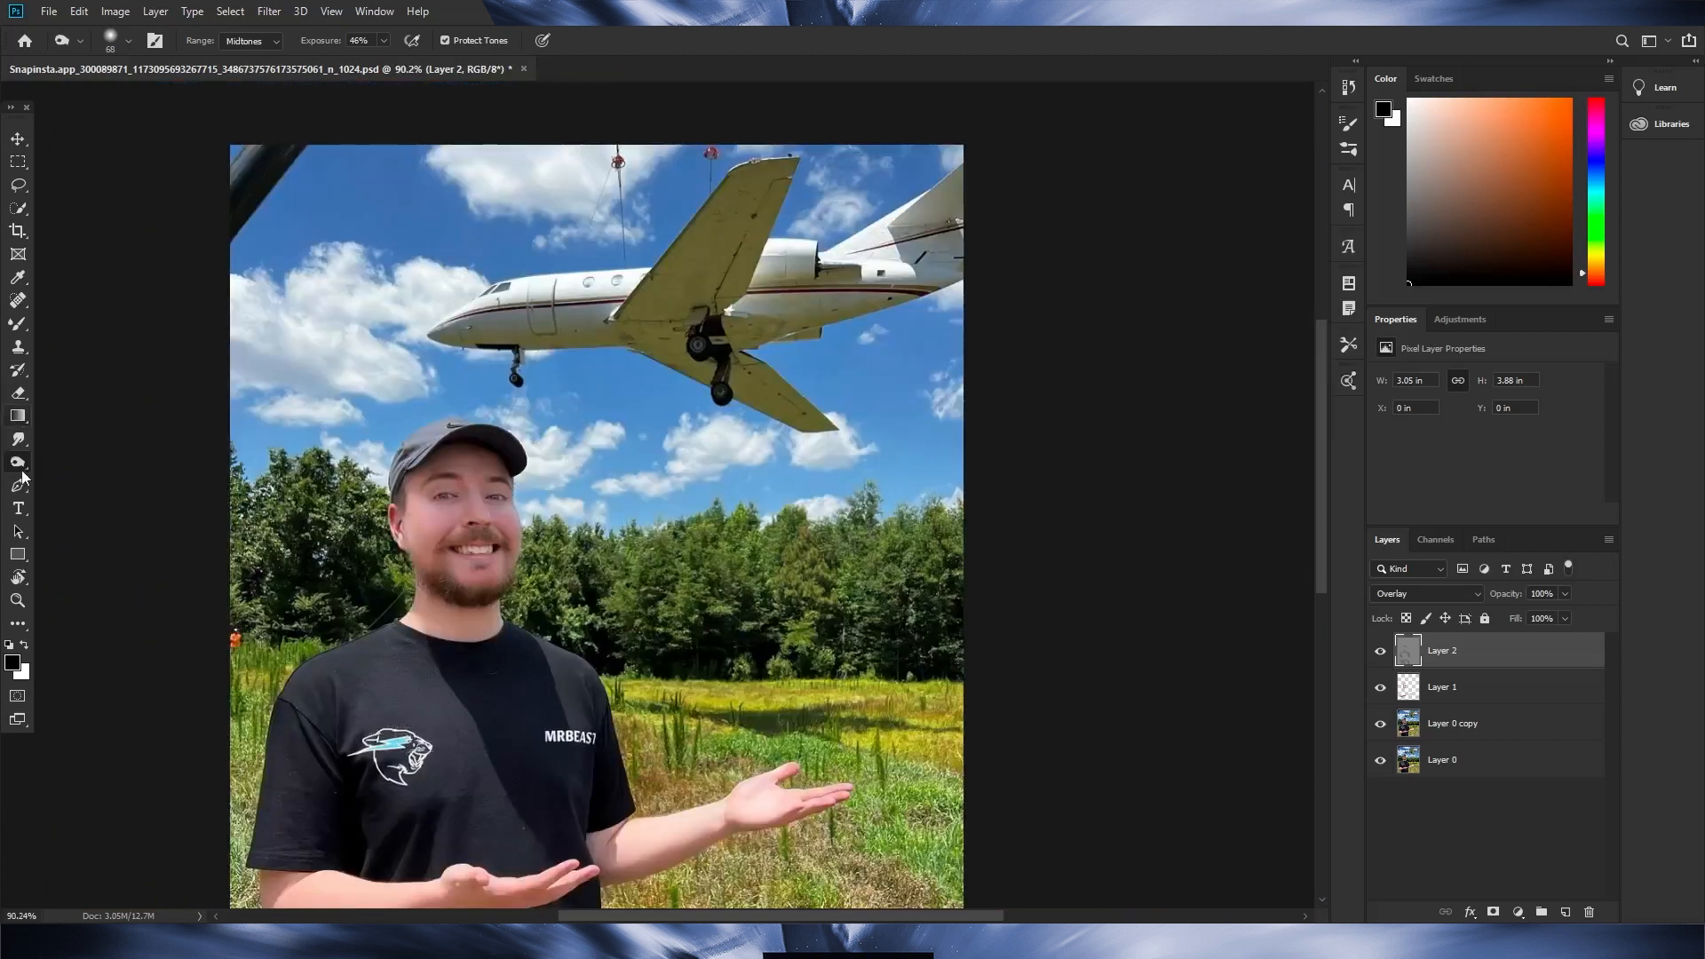
Switch to the Dodge Tool and lighten the middle of the forehead at 50% exposure with Midtones range.
right_click(22, 473)
left_click(76, 464)
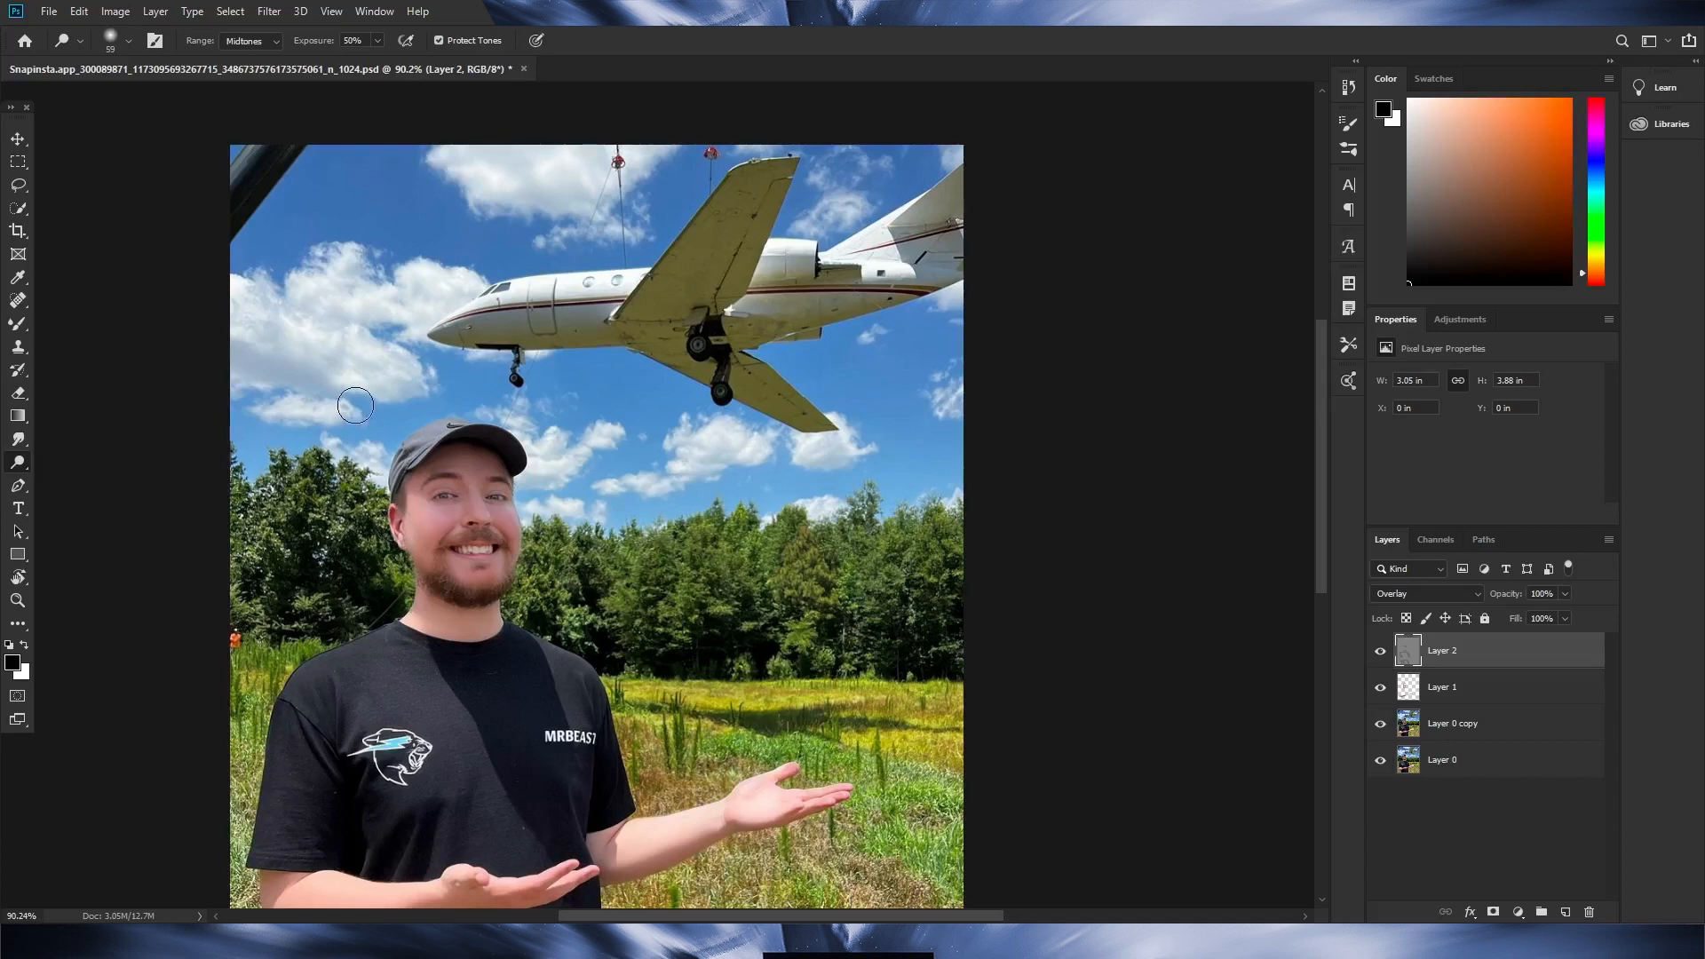
scroll(458, 476, "up", 8)
left_click_drag(475, 430, 418, 428)
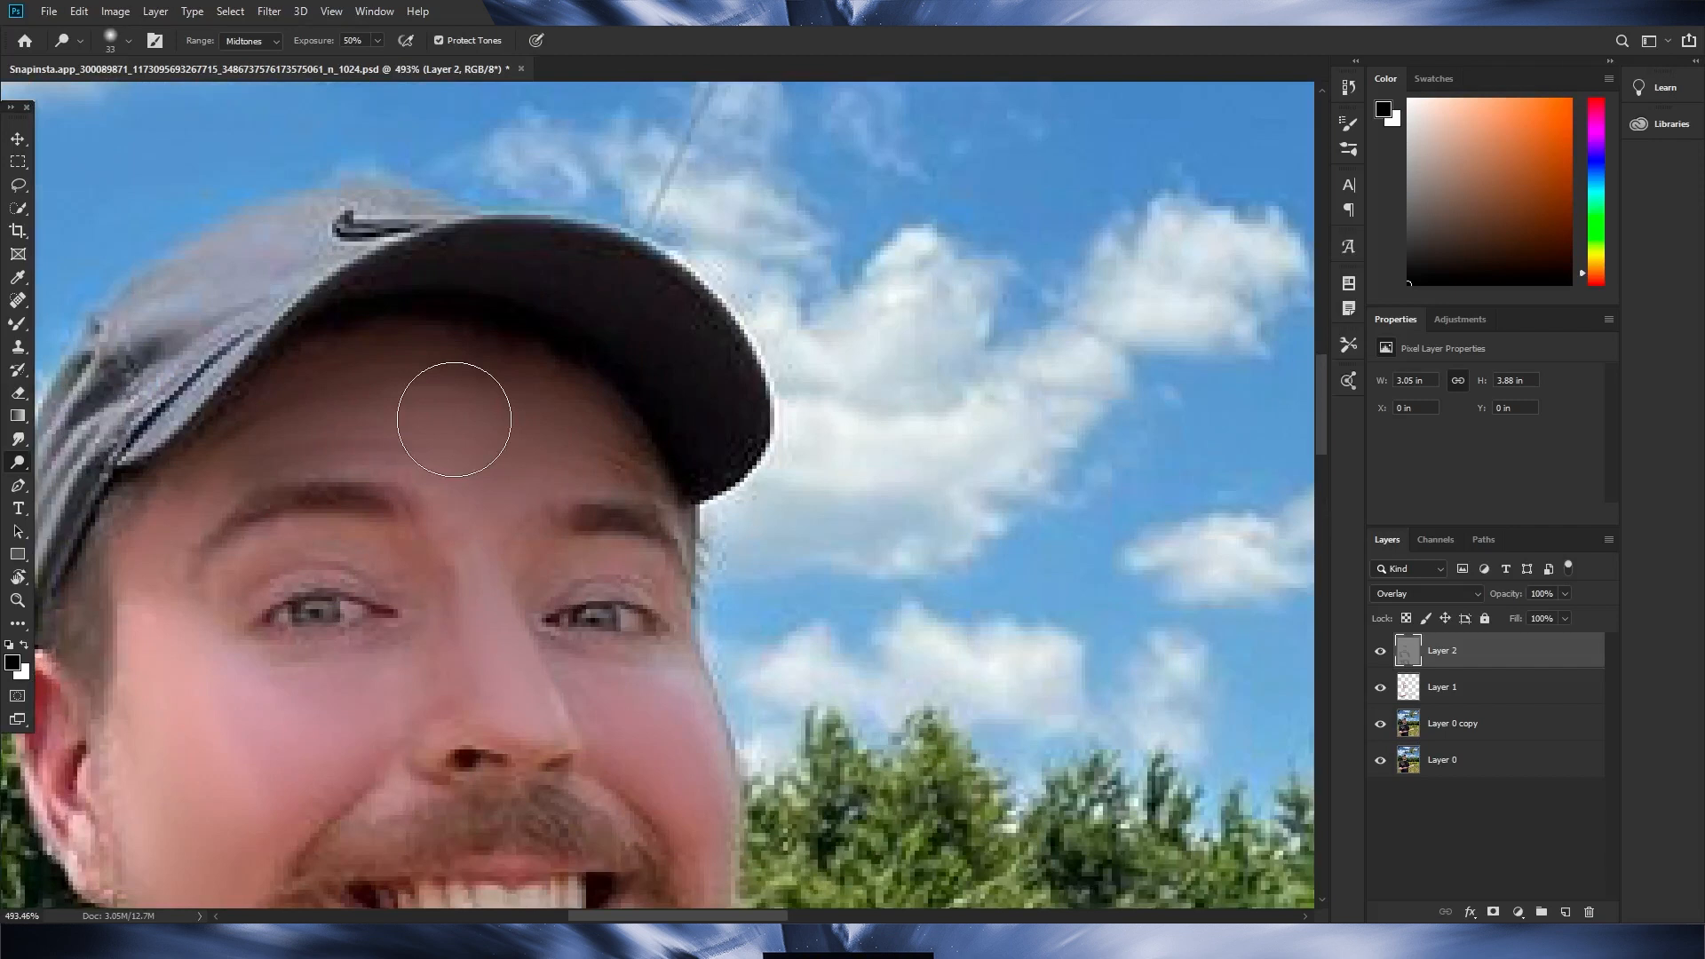
scroll(386, 441, "down", 1)
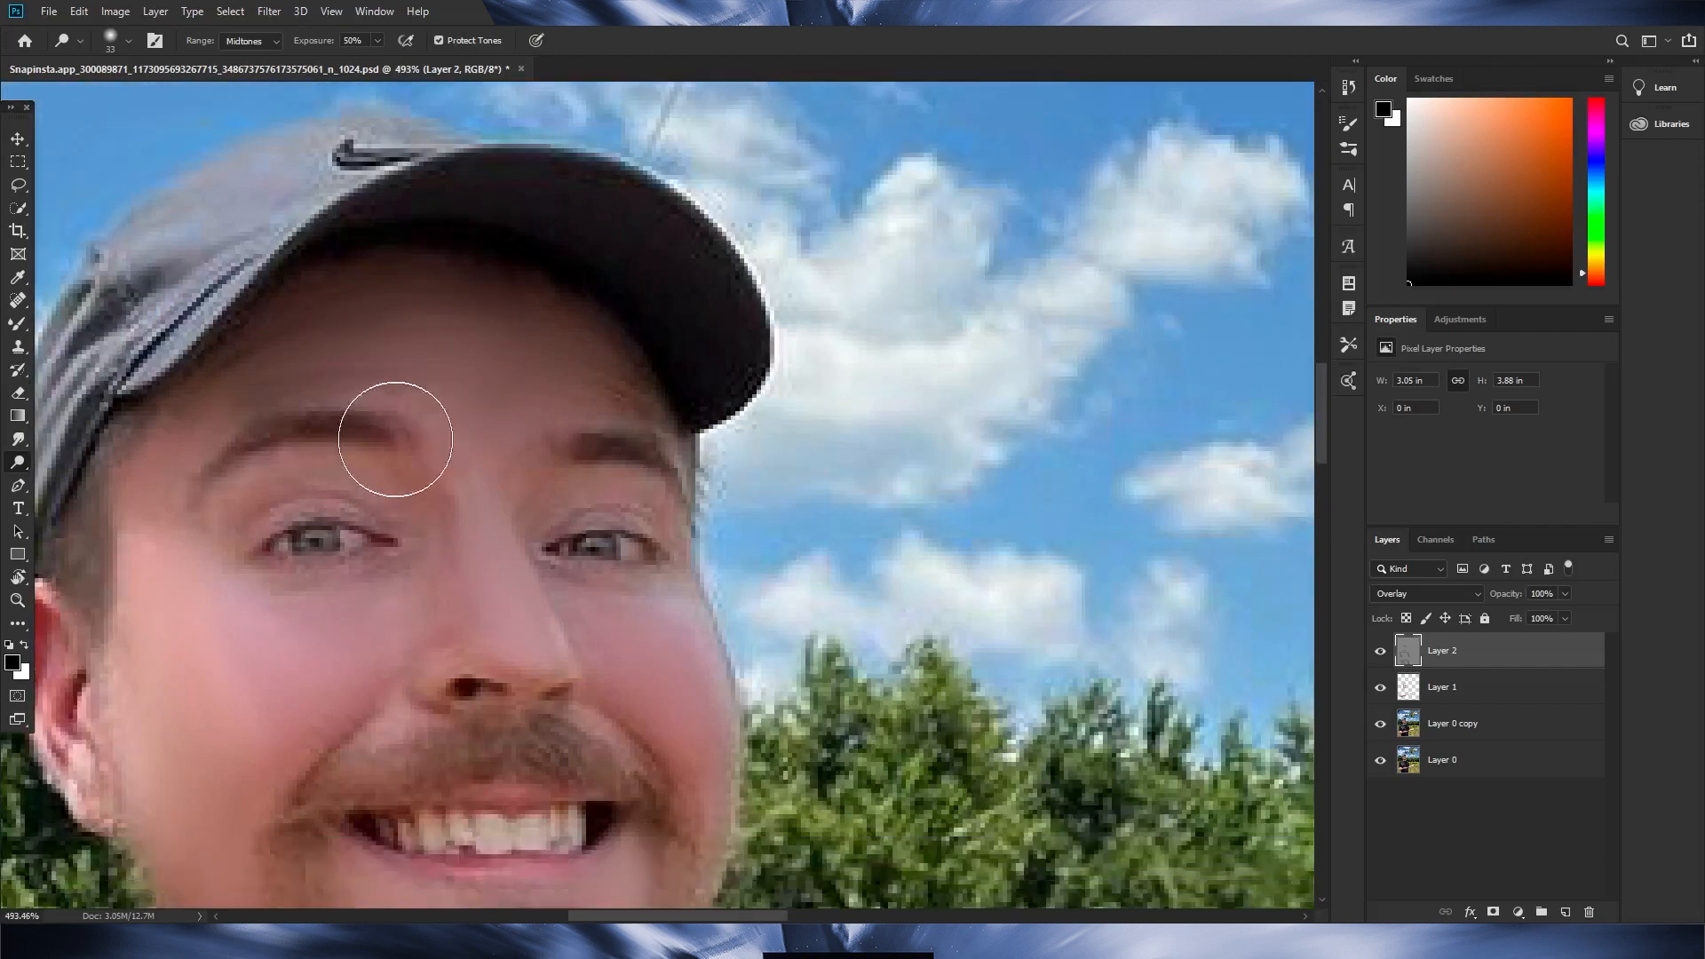
scroll(383, 434, "up", 2)
scroll(391, 444, "up", 3)
left_click_drag(444, 502, 411, 503)
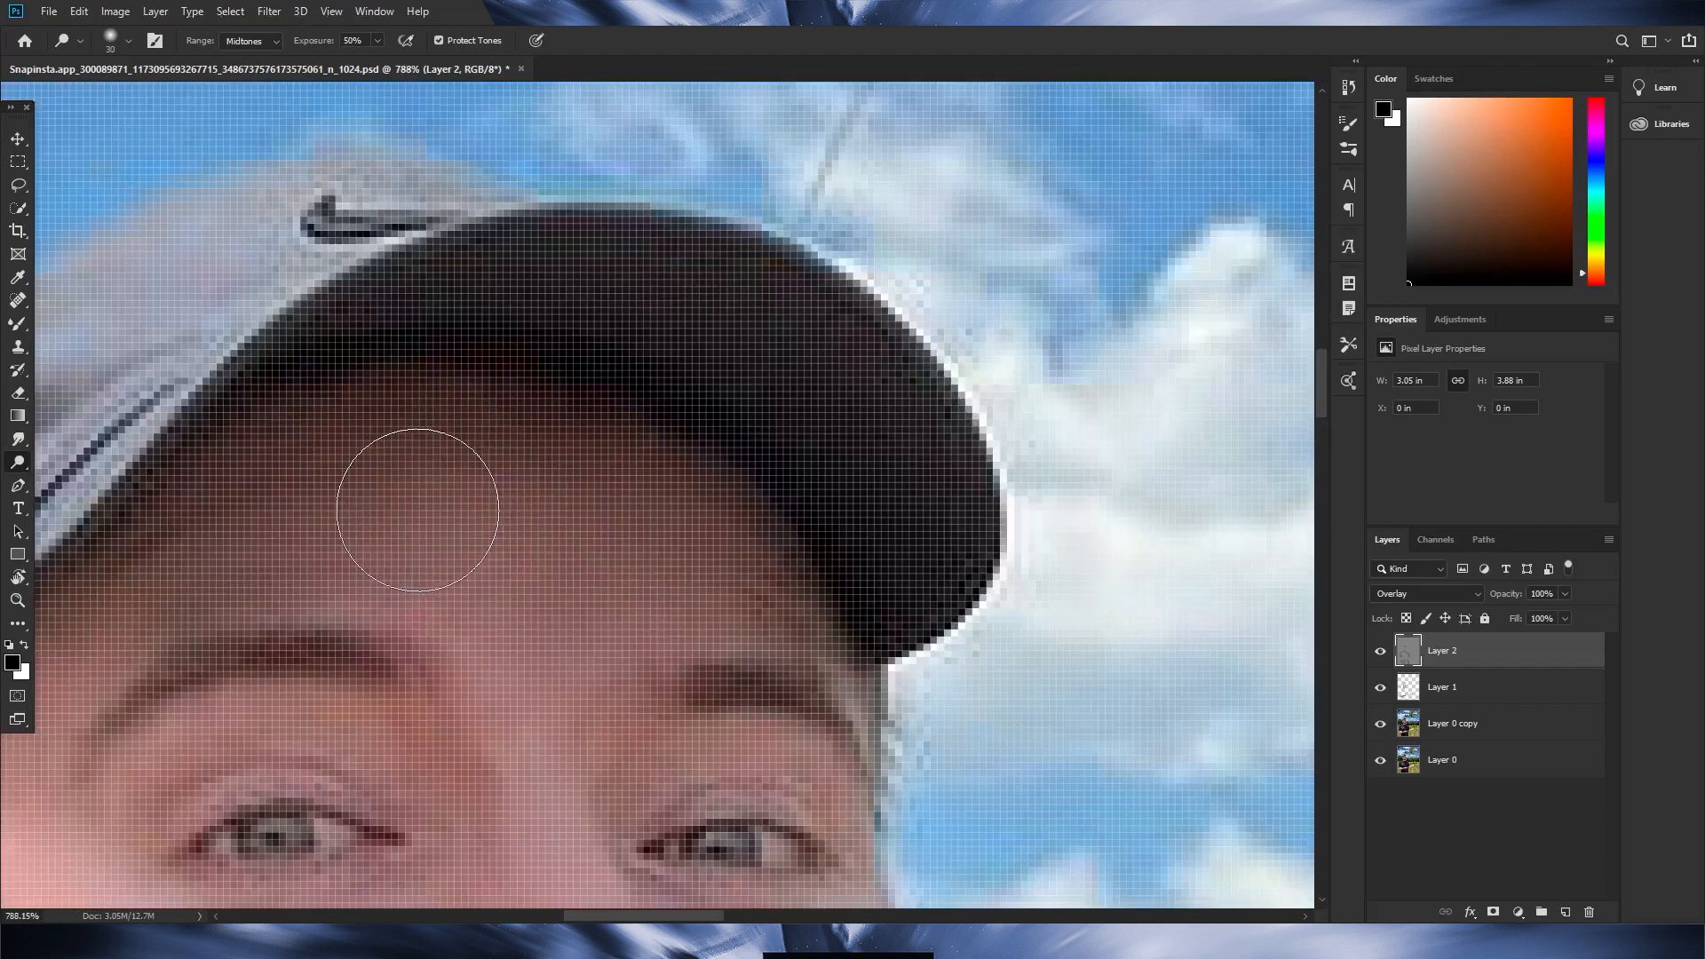
Dodge highlights around the eyes and down the bridge of the nose with a smaller brush.
scroll(676, 578, "down", 4)
mouse_move(335, 639)
left_mouse_down()
mouse_move(352, 637)
mouse_move(353, 724)
left_mouse_up()
mouse_move(708, 681)
left_mouse_down()
mouse_move(648, 628)
mouse_move(711, 729)
left_mouse_up()
scroll(546, 559, "up", 2)
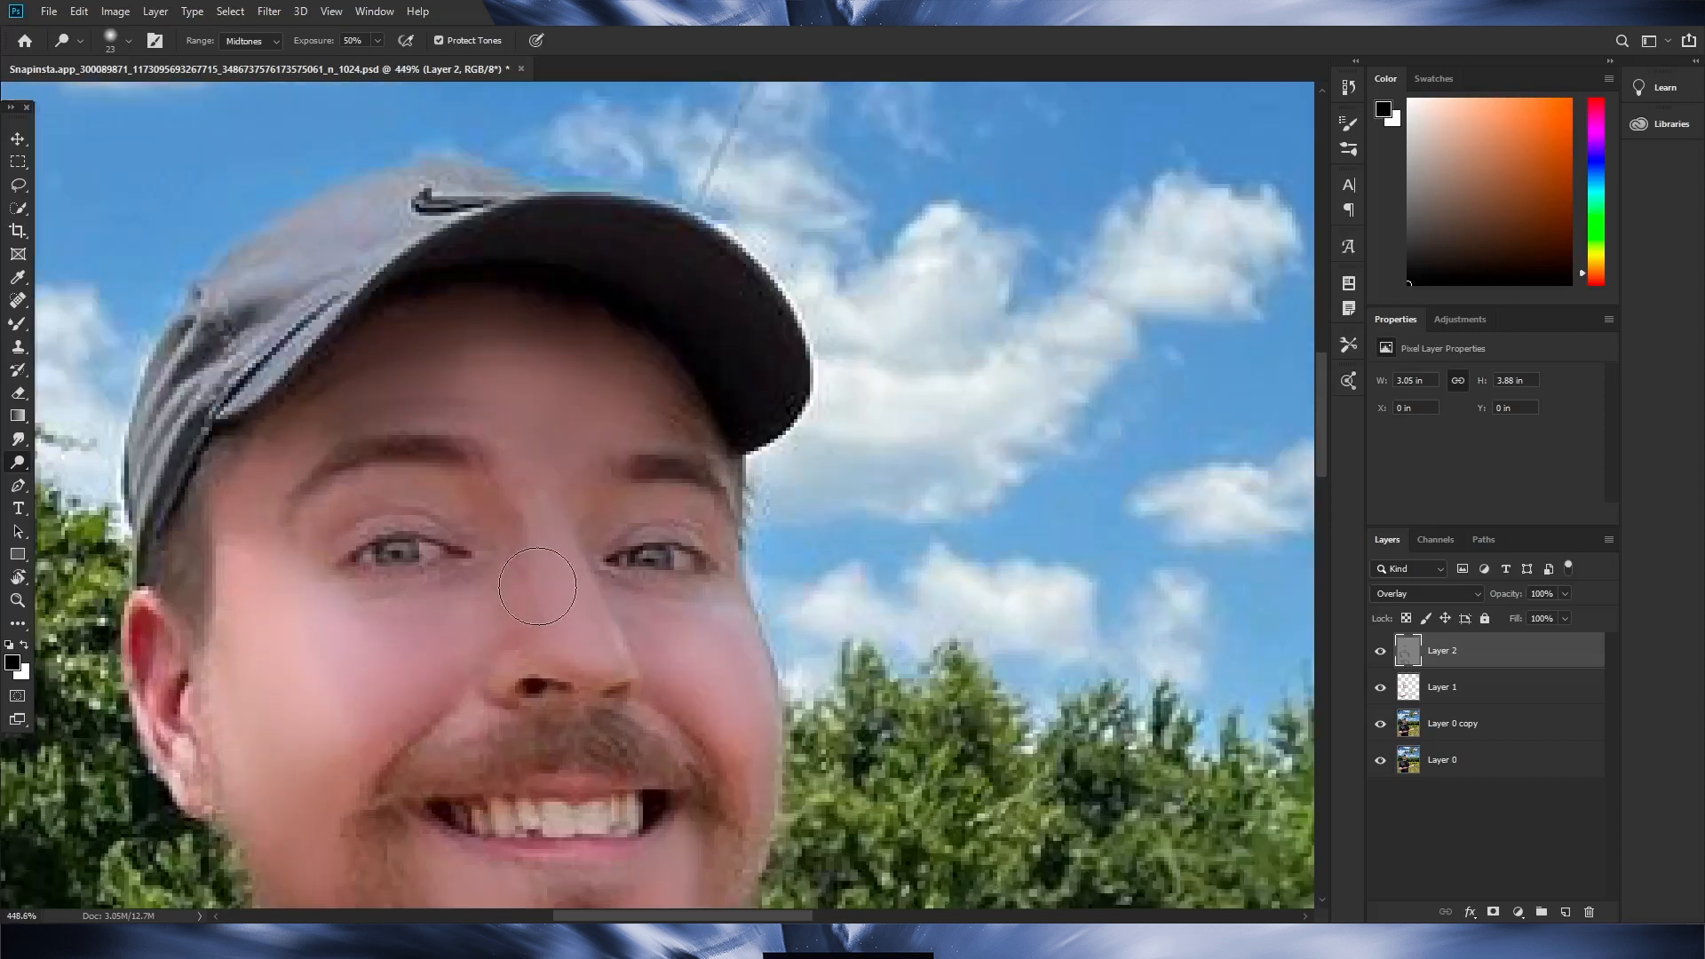
mouse_move(571, 543)
left_mouse_down()
mouse_move(549, 539)
mouse_move(592, 691)
left_mouse_up()
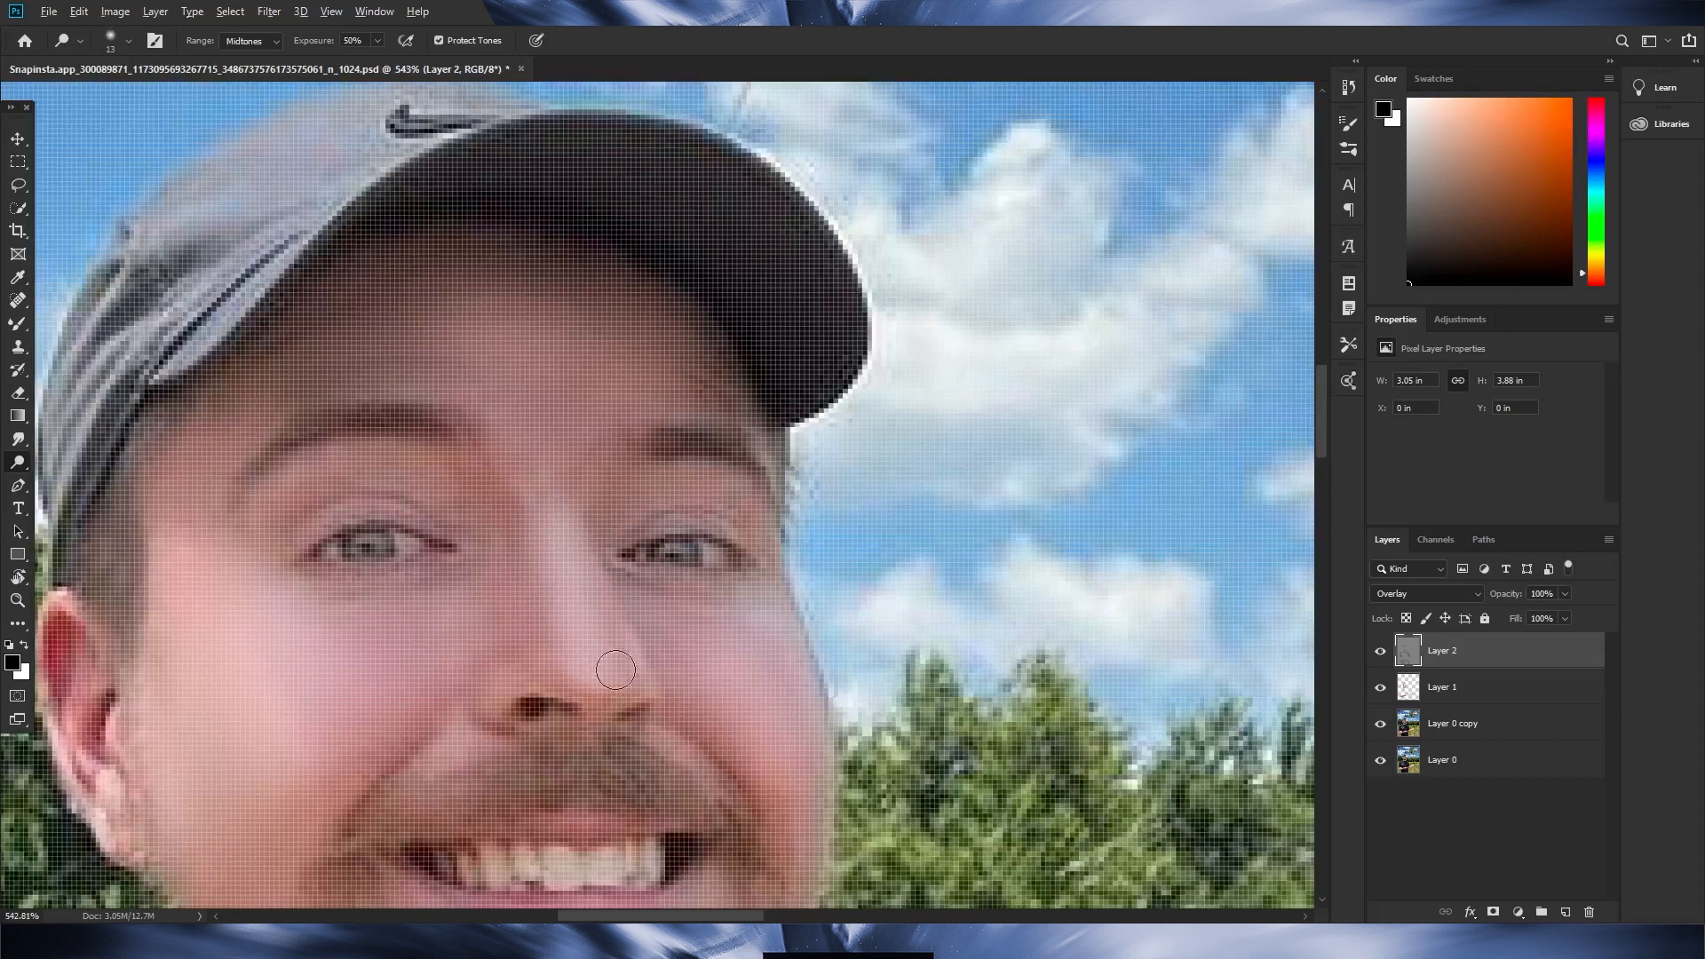
Dodge the remaining facial highlights on the gray layer, varying the brush size to suit each area.
scroll(617, 655, "down", 4)
scroll(597, 521, "up", 4)
mouse_move(619, 513)
left_mouse_down()
mouse_move(631, 522)
mouse_move(603, 382)
left_mouse_up()
scroll(621, 417, "down", 8)
scroll(586, 474, "up", 6)
mouse_move(616, 522)
left_mouse_down()
mouse_move(699, 557)
mouse_move(739, 525)
mouse_move(710, 540)
left_mouse_up()
scroll(666, 530, "down", 6)
scroll(643, 635, "up", 6)
left_click_drag(596, 553, 363, 424)
Lighten the highlights on the arms and hands, and touch up the forehead with a larger Dodge brush.
scroll(648, 562, "down", 6)
left_click_drag(727, 754, 741, 755)
left_click_drag(720, 761, 855, 731)
left_click_drag(304, 532, 313, 533)
scroll(159, 702, "up", 1)
scroll(671, 608, "down", 5)
left_click_drag(597, 793, 620, 795)
scroll(554, 658, "up", 7)
left_click_drag(504, 375, 435, 377)
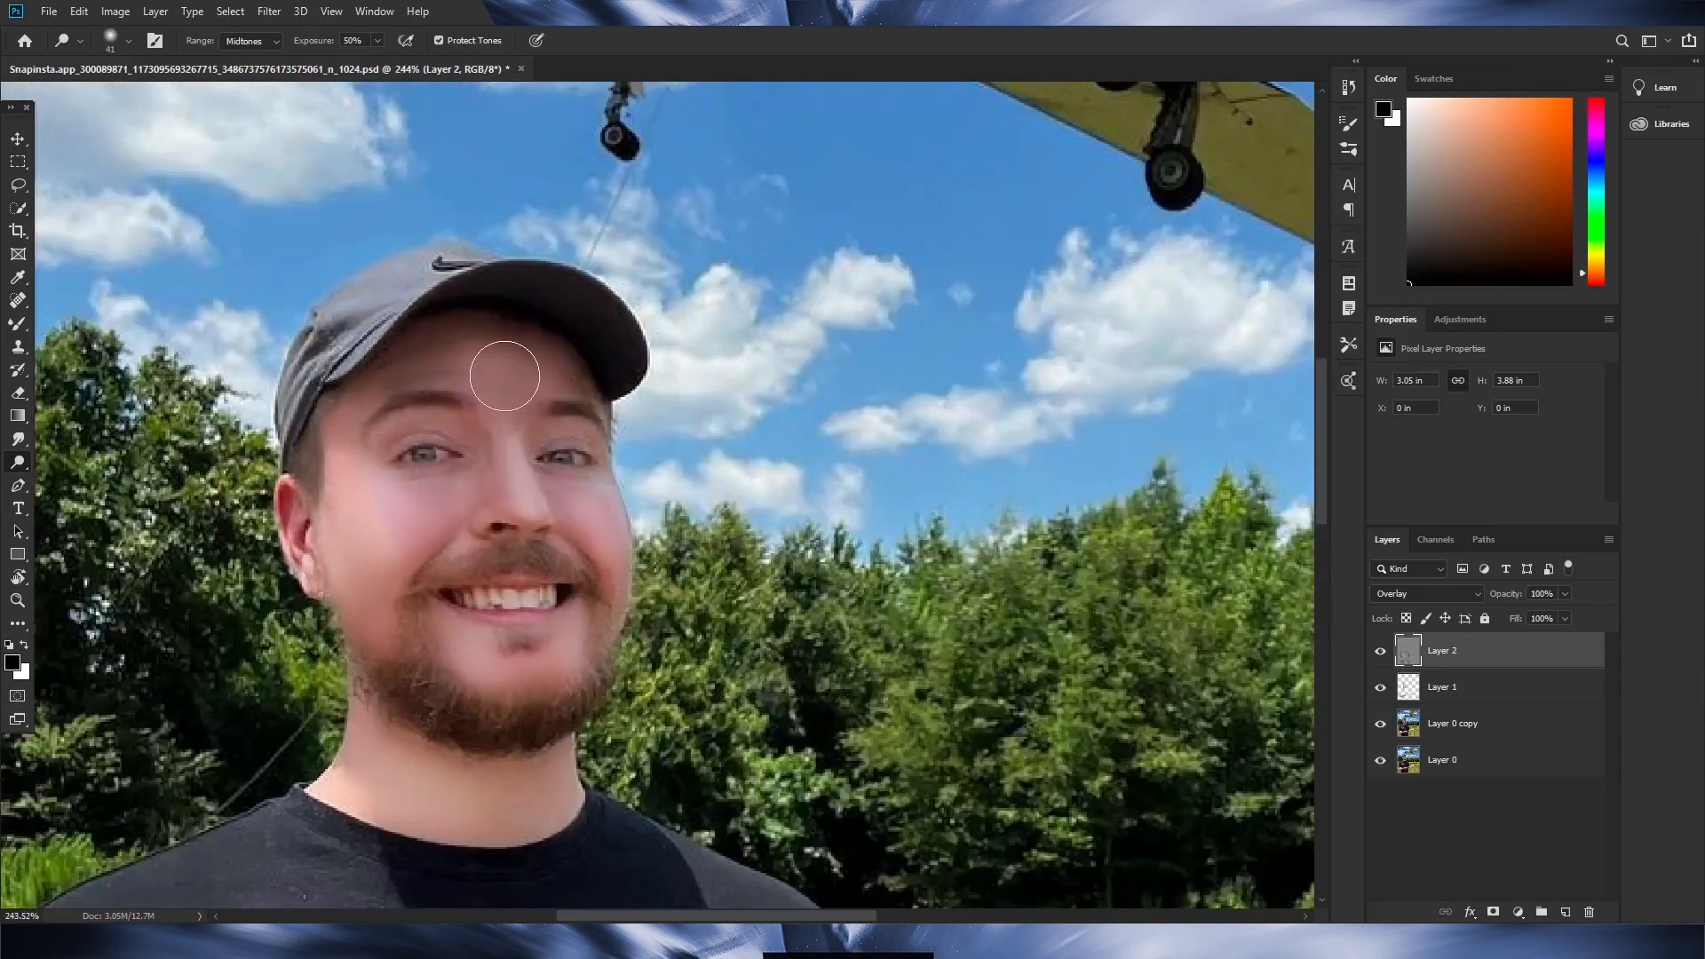
Compare the portrait with and without the dodging and burning by toggling the visibility of Layer 2.
scroll(498, 400, "down", 4)
left_click(1379, 658)
left_click(1379, 657)
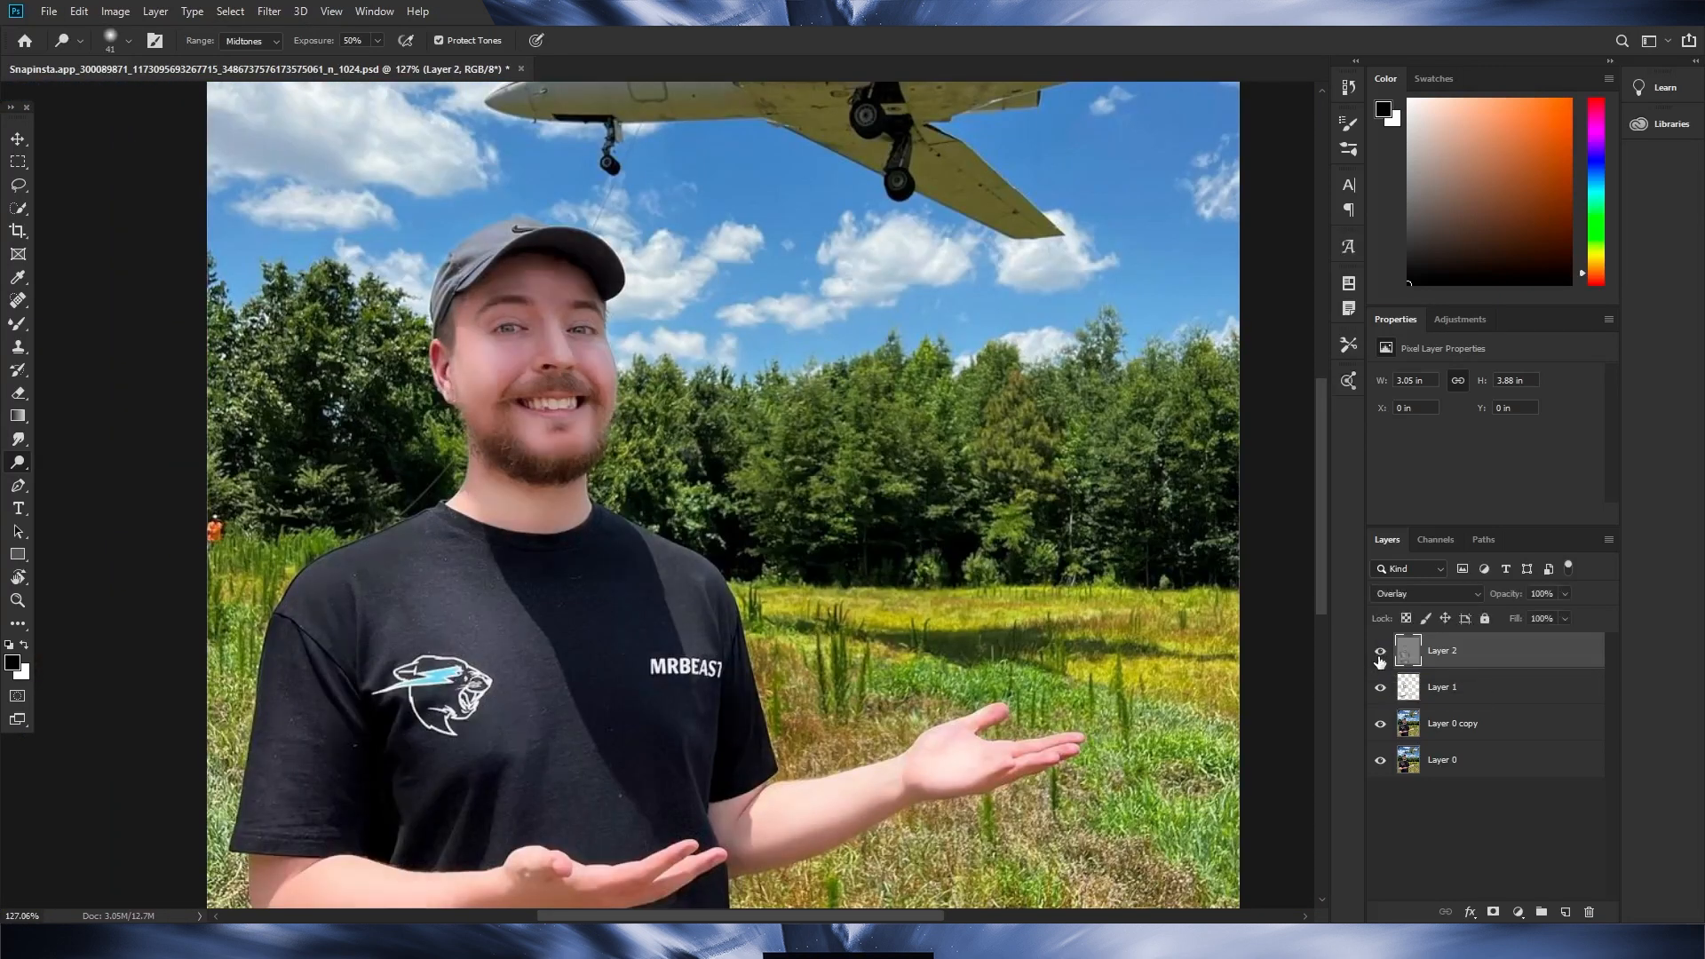
Combine Layer 2, Layer 1 and Layer 0 copy into a single Smart Object.
left_click(1461, 719, "shift")
right_click(1461, 719)
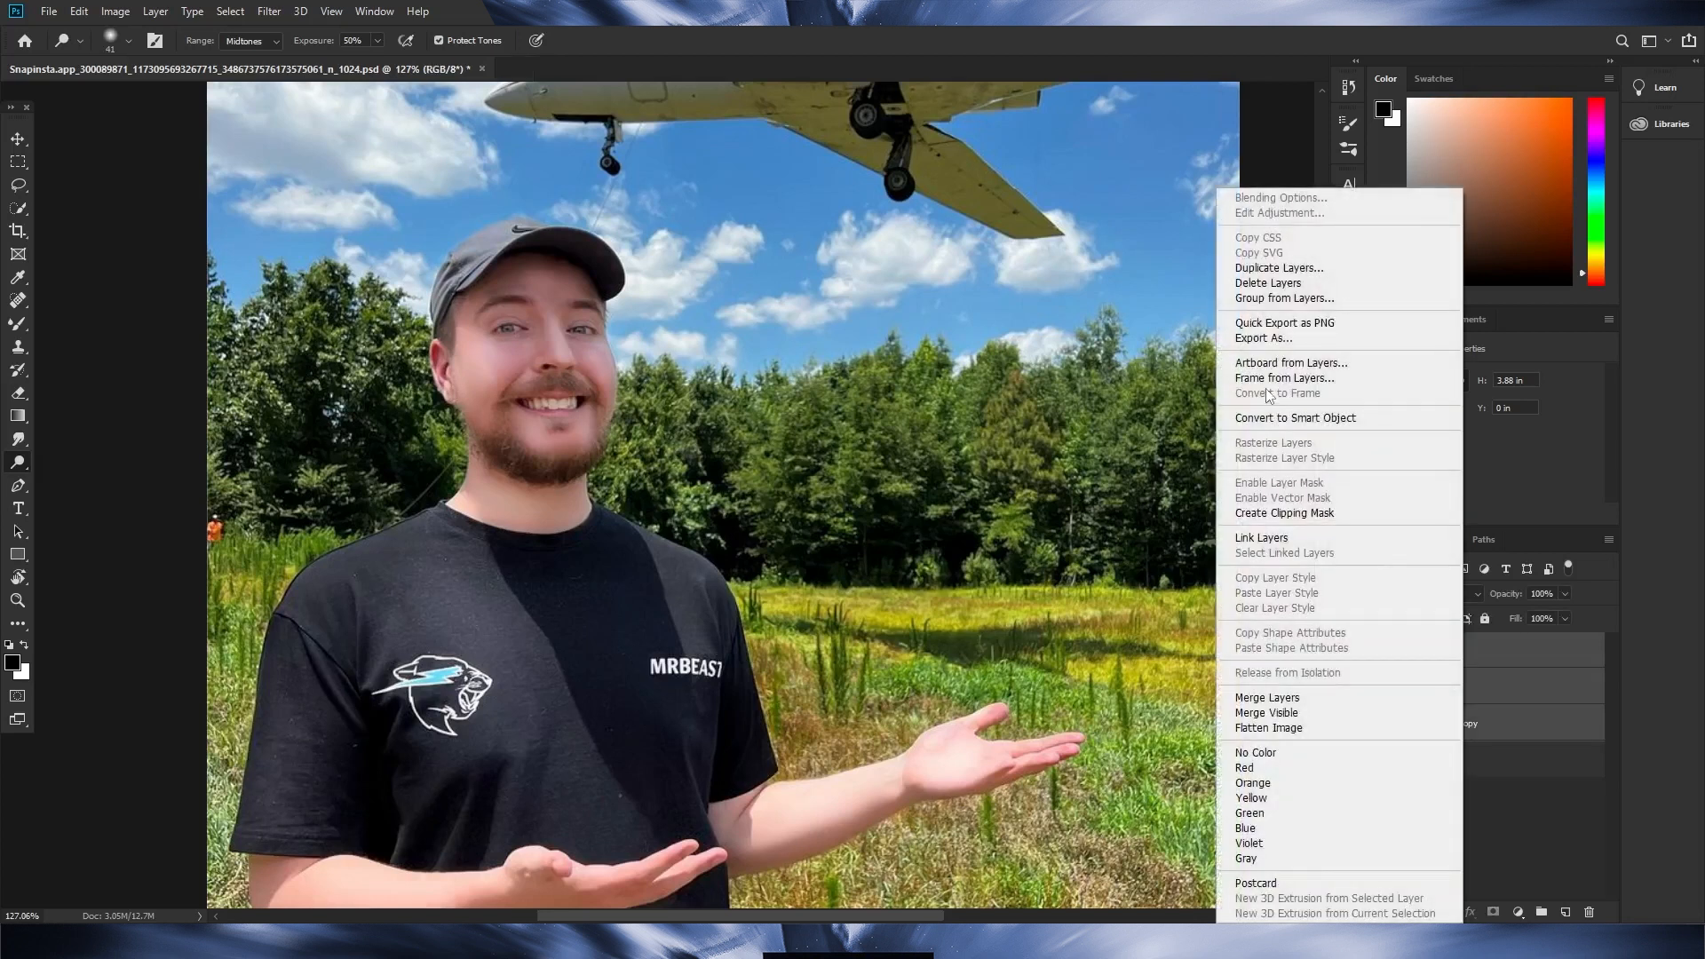
left_click(1316, 421)
Compare the retouched Smart Object with the original photo by toggling its visibility, and inspect the face closely.
scroll(949, 487, "down", 4)
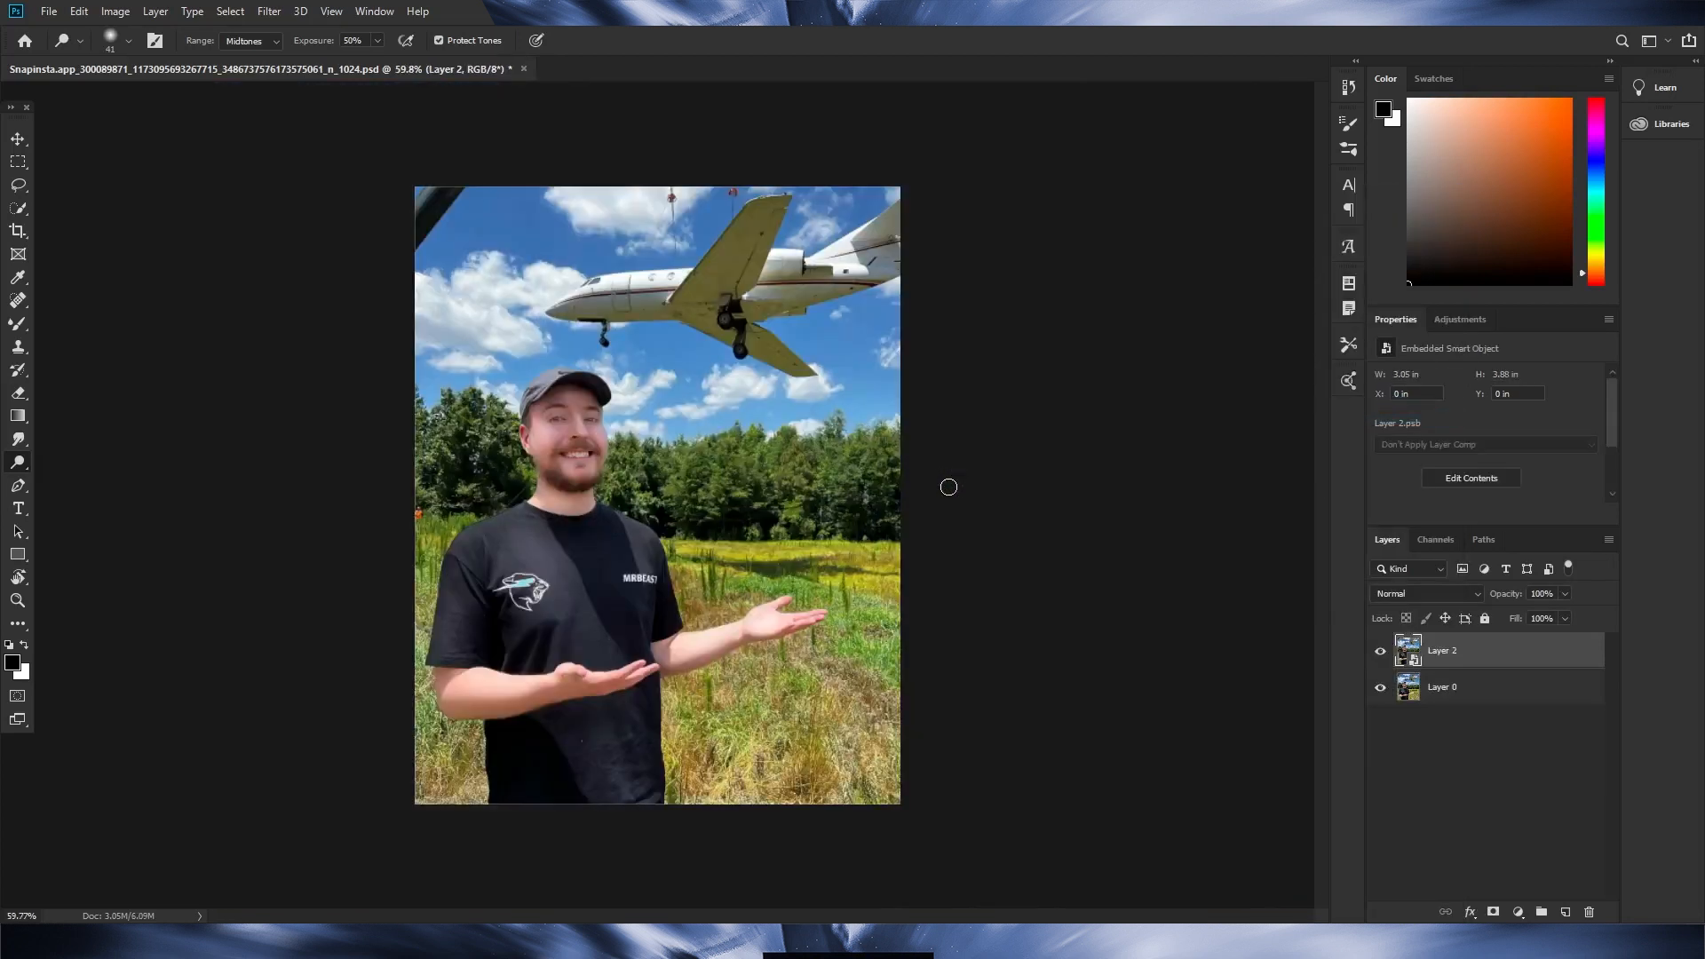
left_click(1382, 653)
left_click(1382, 653)
left_click(1375, 655)
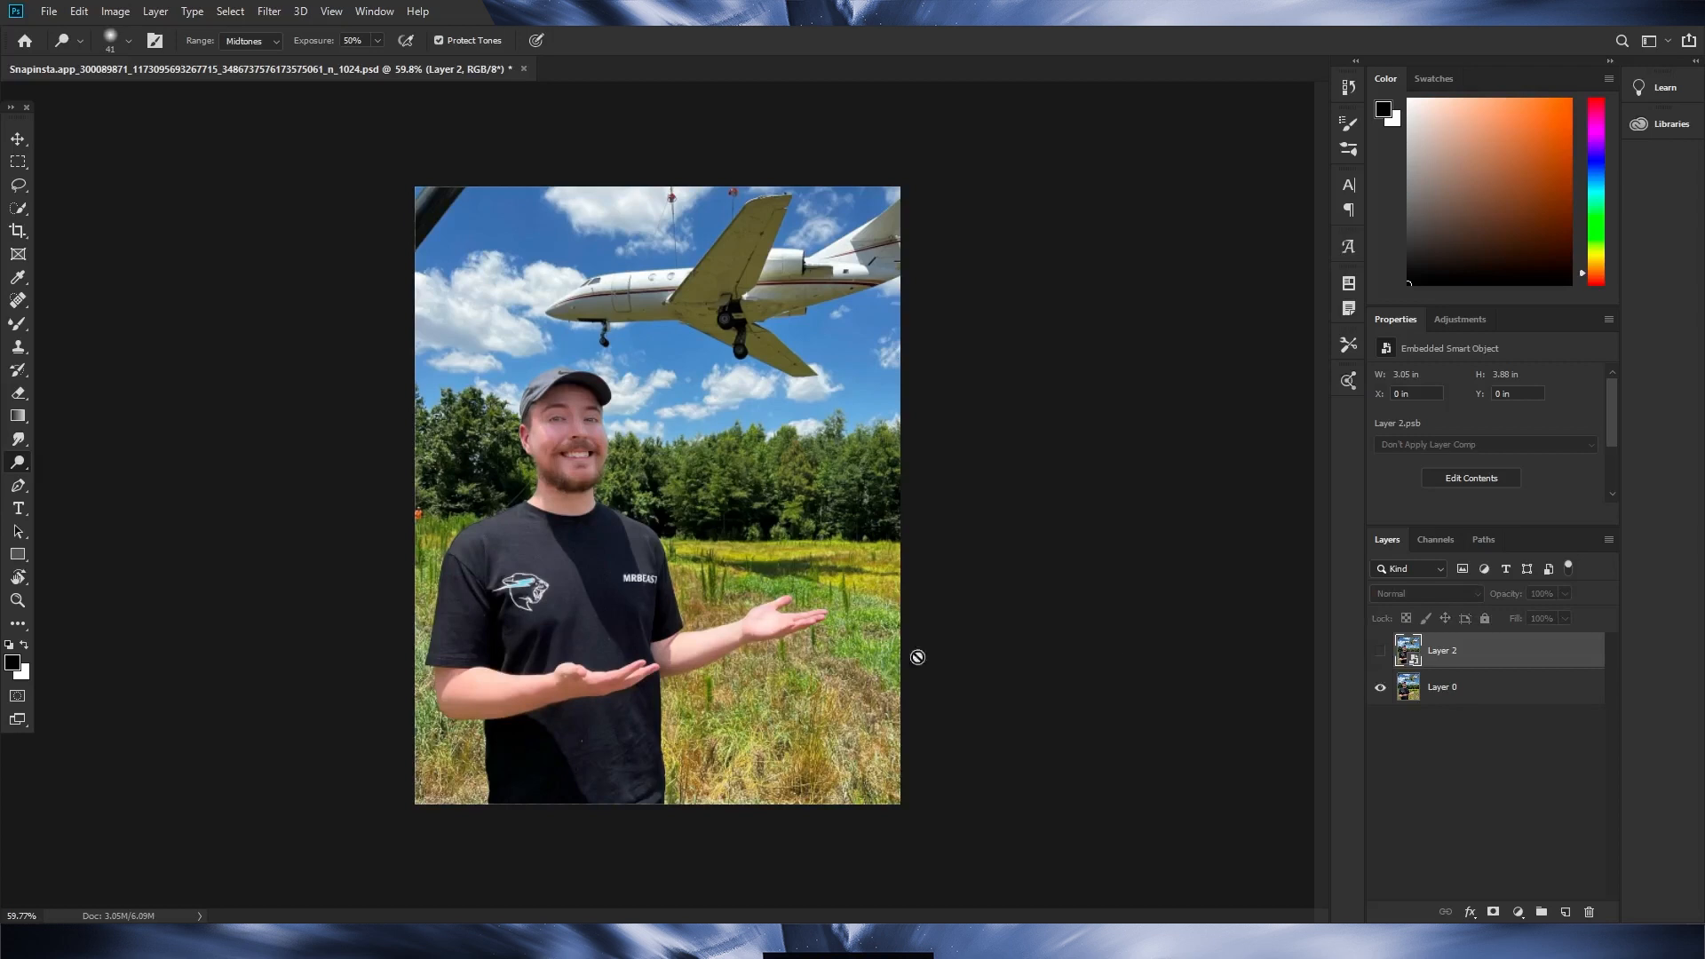
scroll(679, 555, "up", 5)
key("ctrl+0")
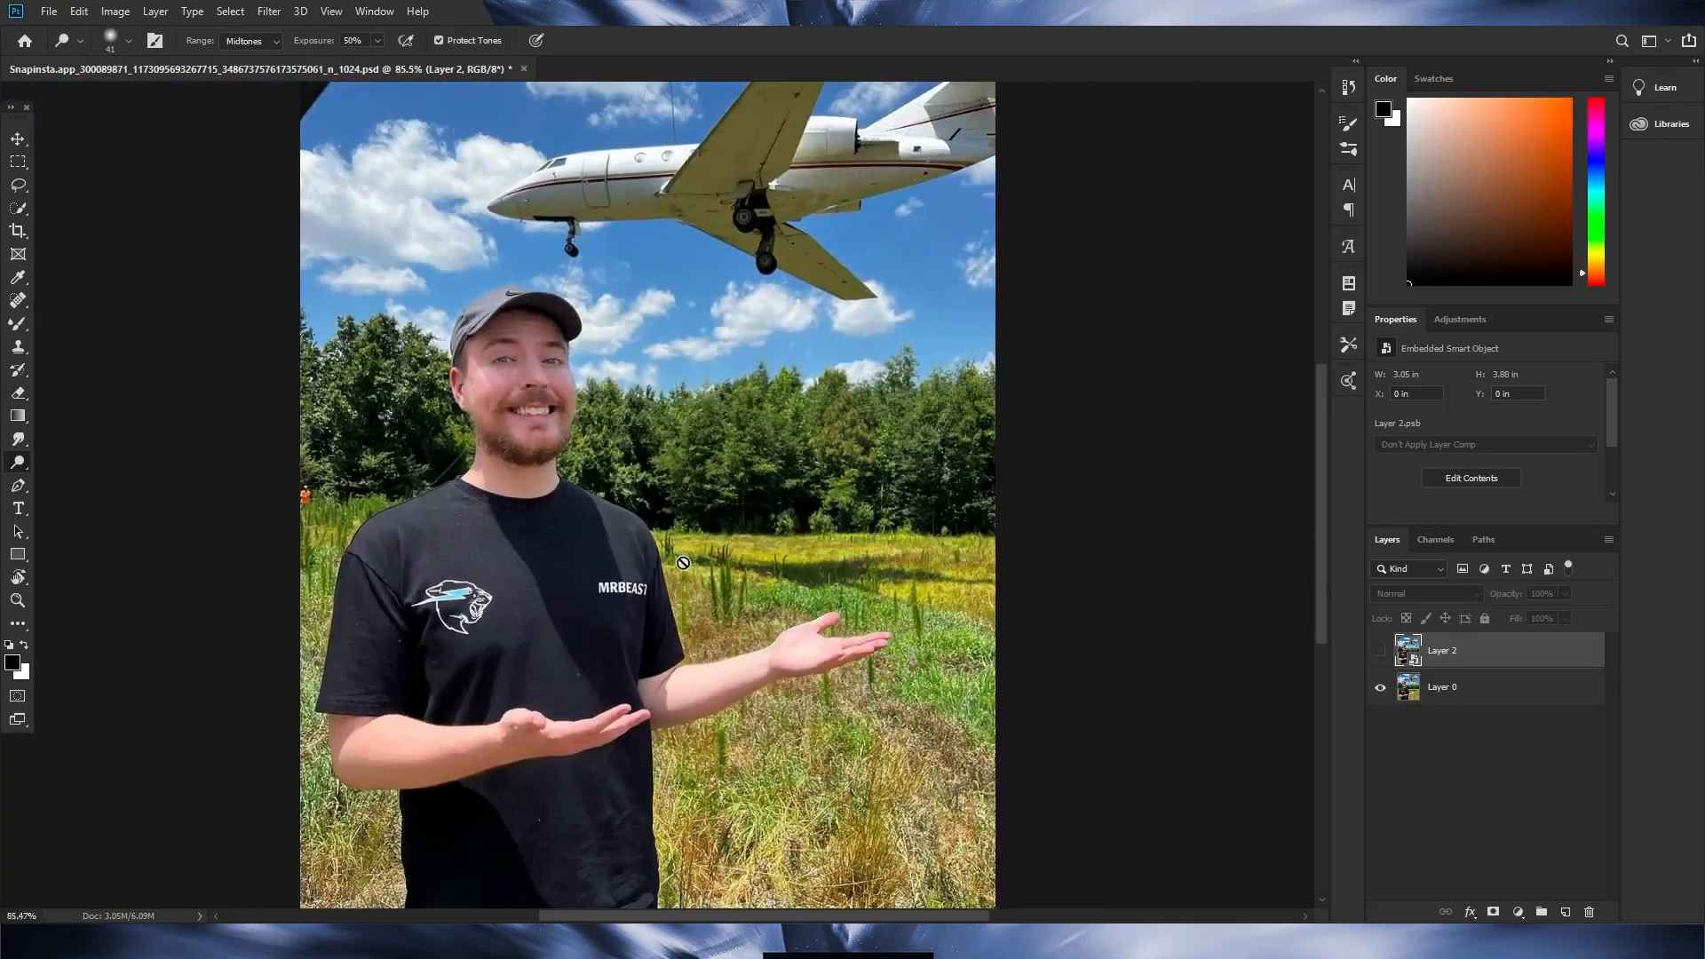
left_click(1381, 652)
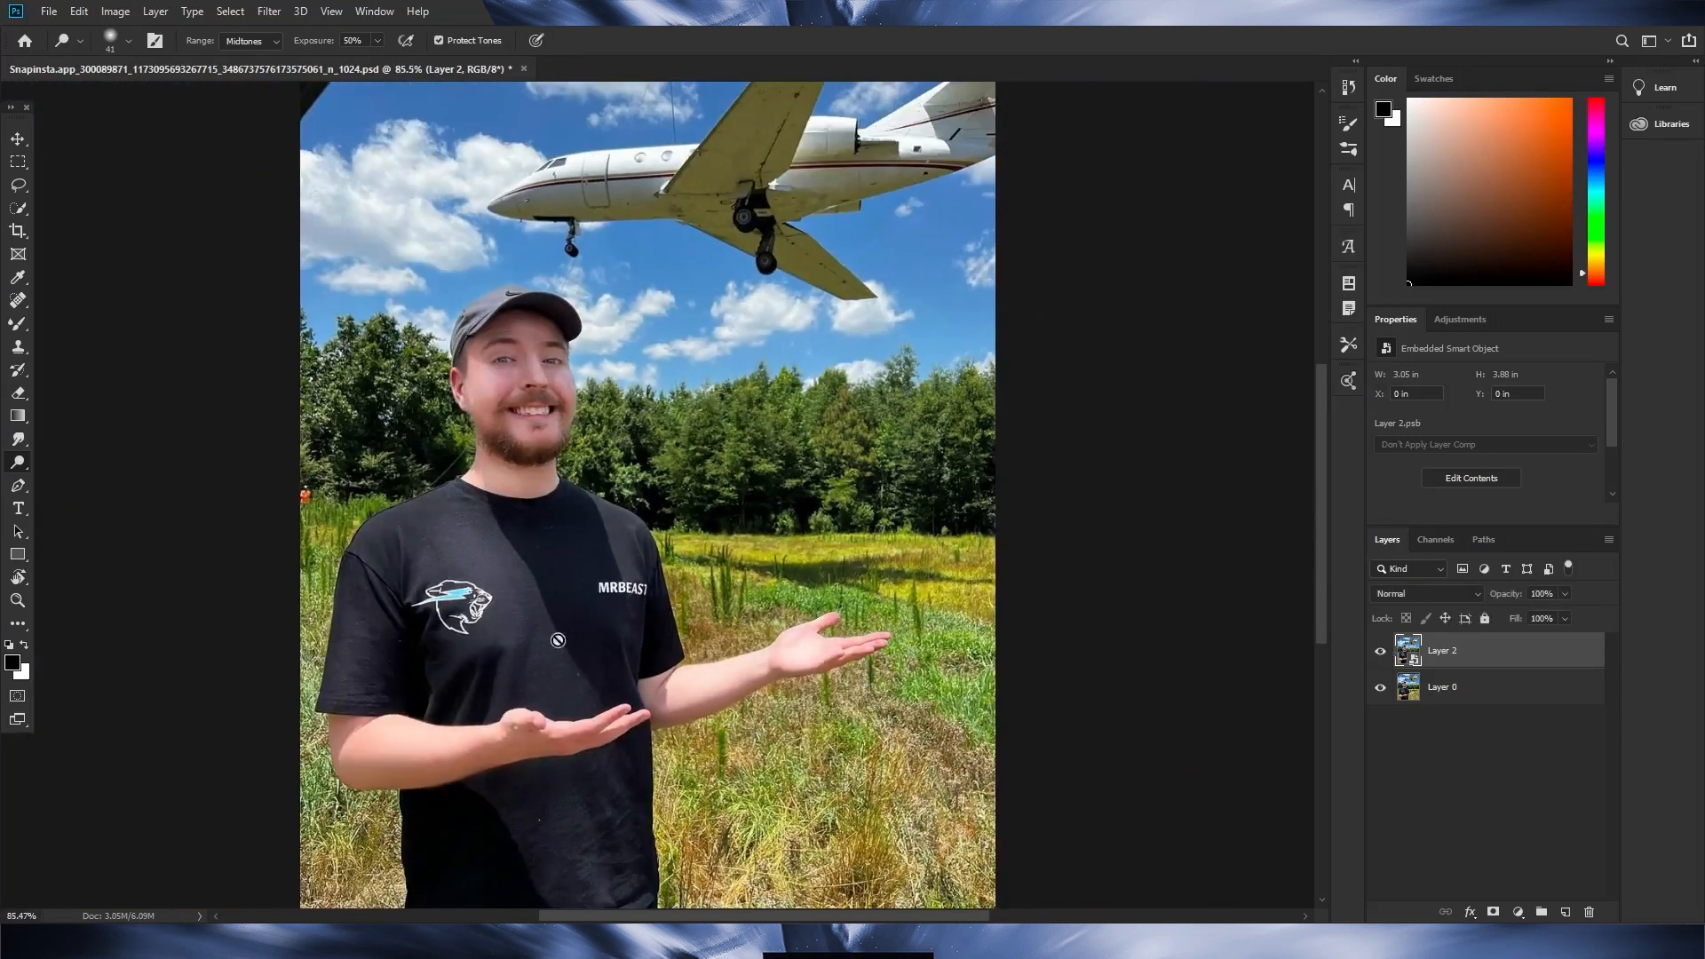
scroll(414, 396, "up", 5)
scroll(674, 349, "down", 6)
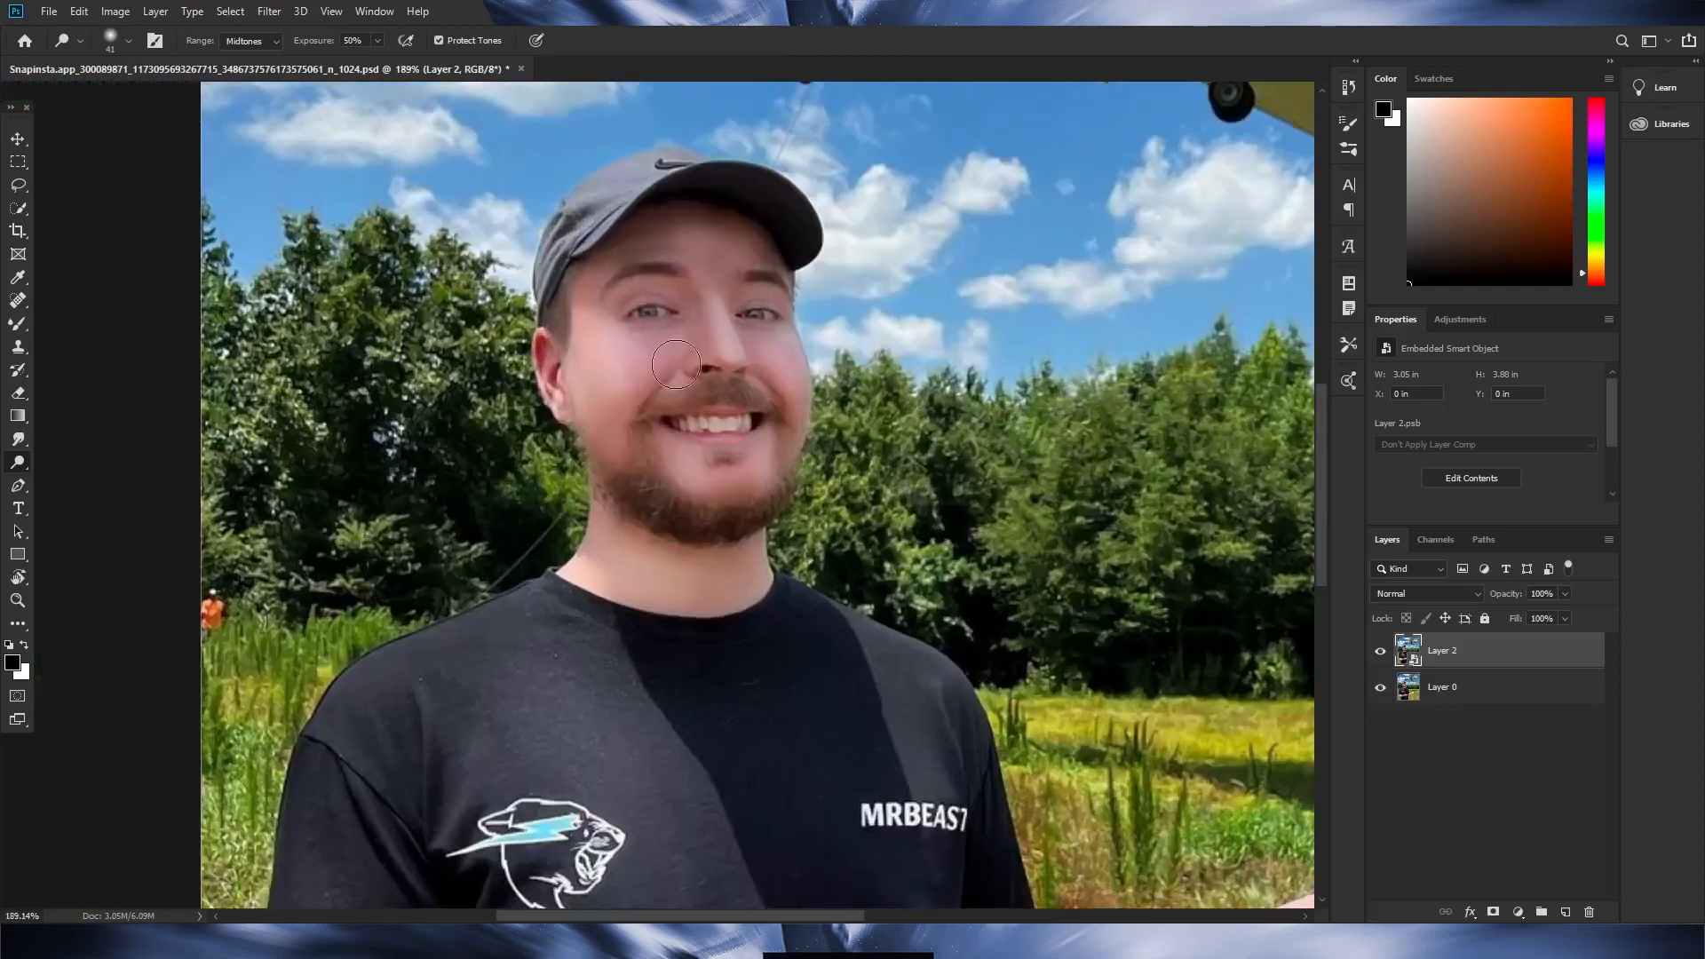